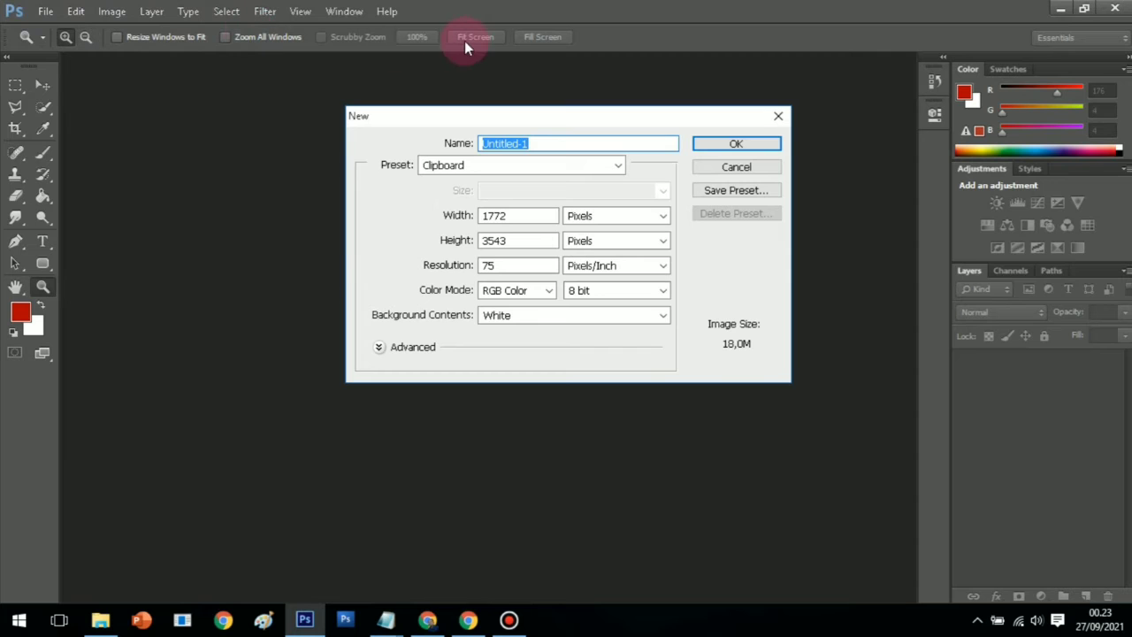
# Create a new document 60 cm wide and 120 cm tall
pyautogui.click(645, 223)
pyautogui.click(602, 255)
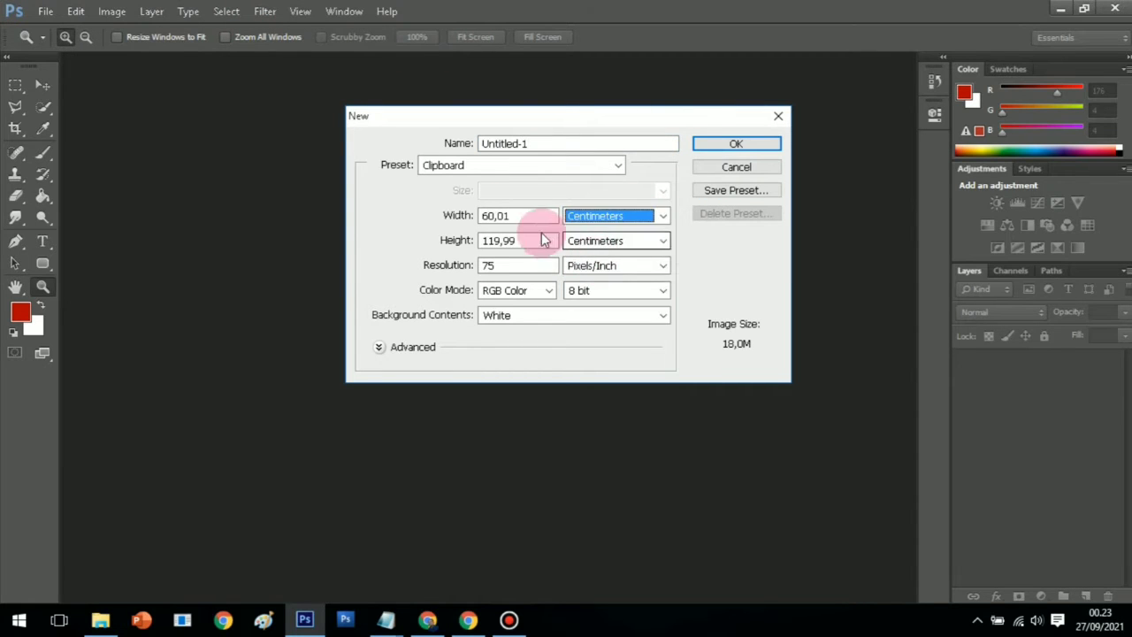
pyautogui.doubleClick(531, 215)
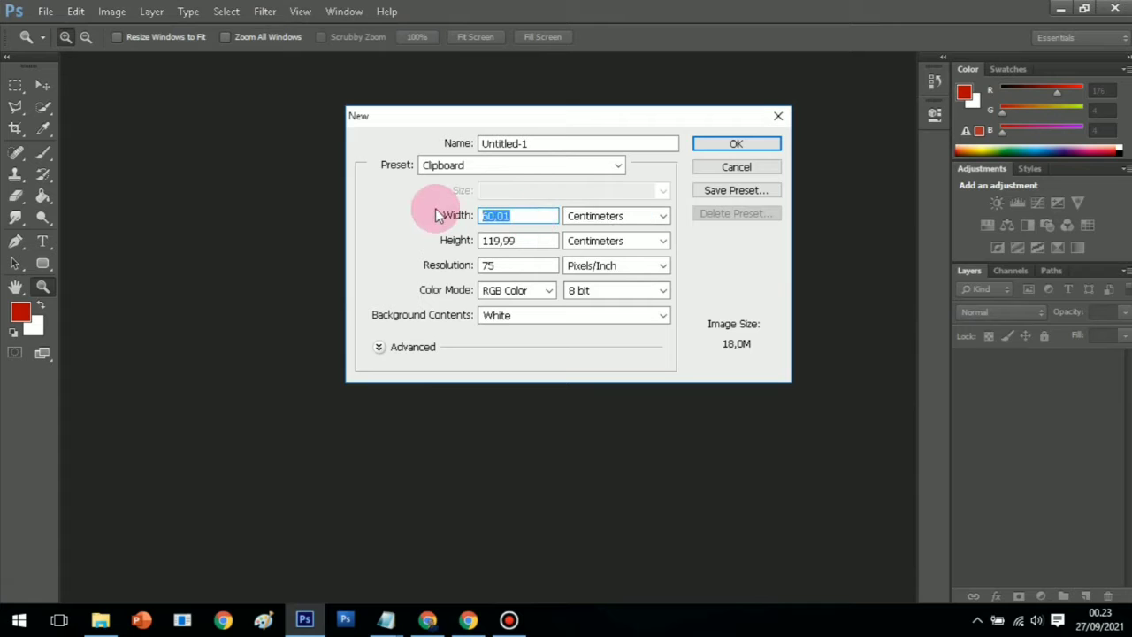
pyautogui.write('60')
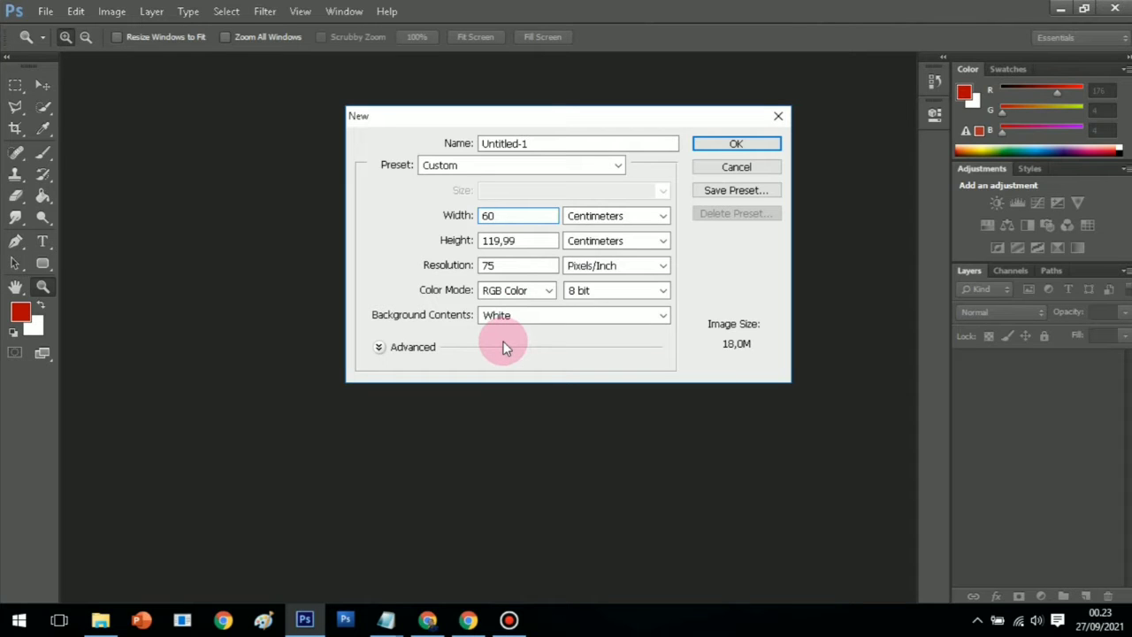
pyautogui.press('alt')
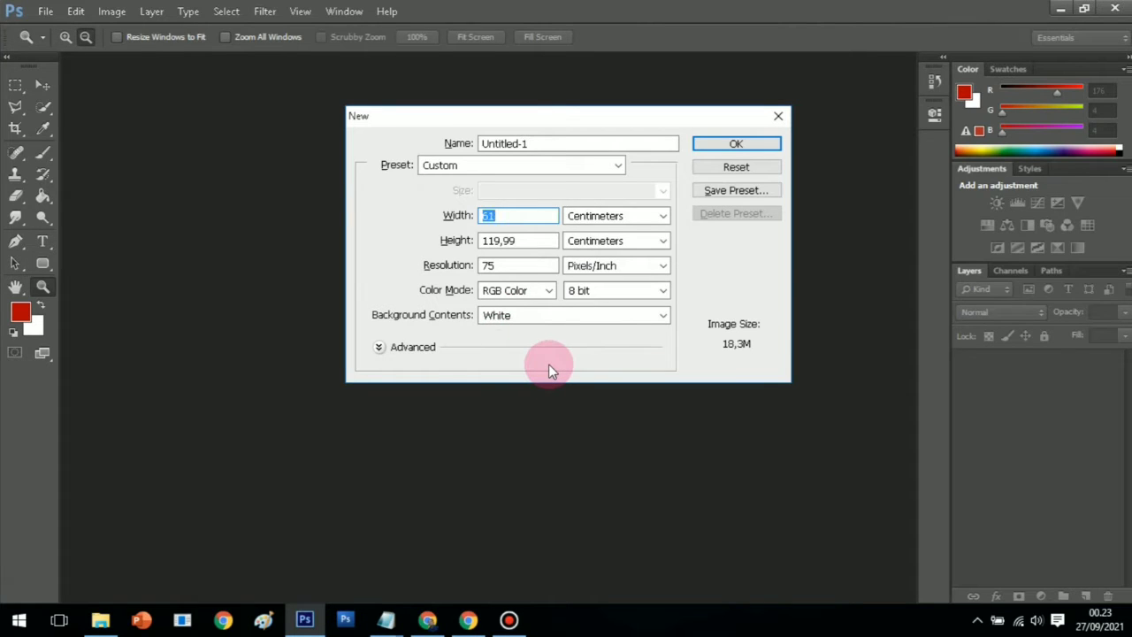
pyautogui.press('Down')
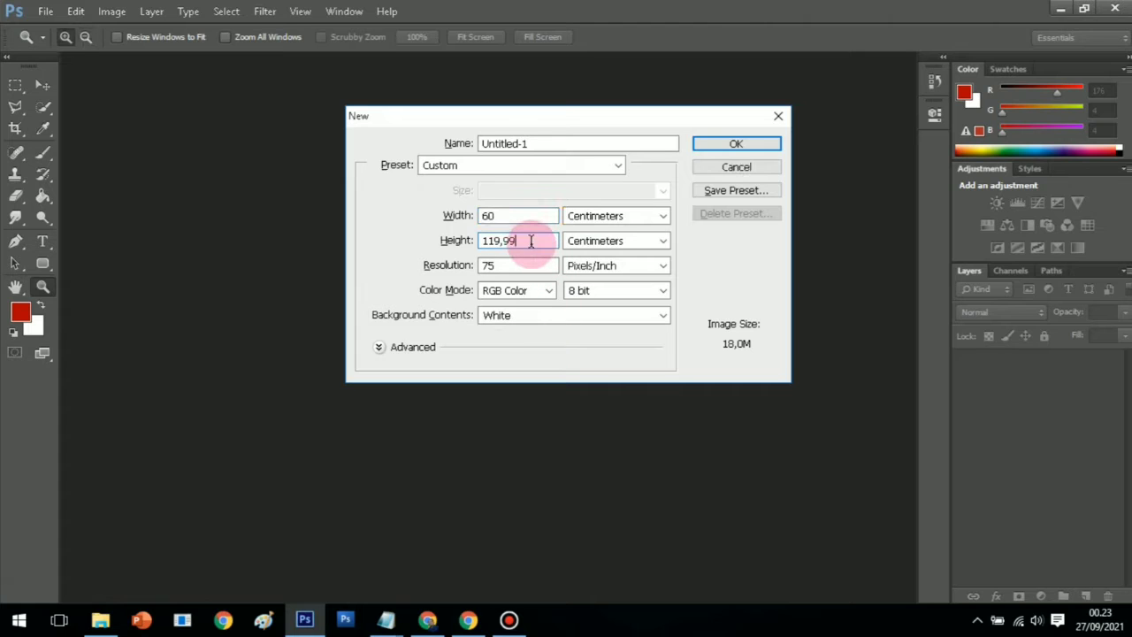
pyautogui.click(458, 245)
pyautogui.write('120')
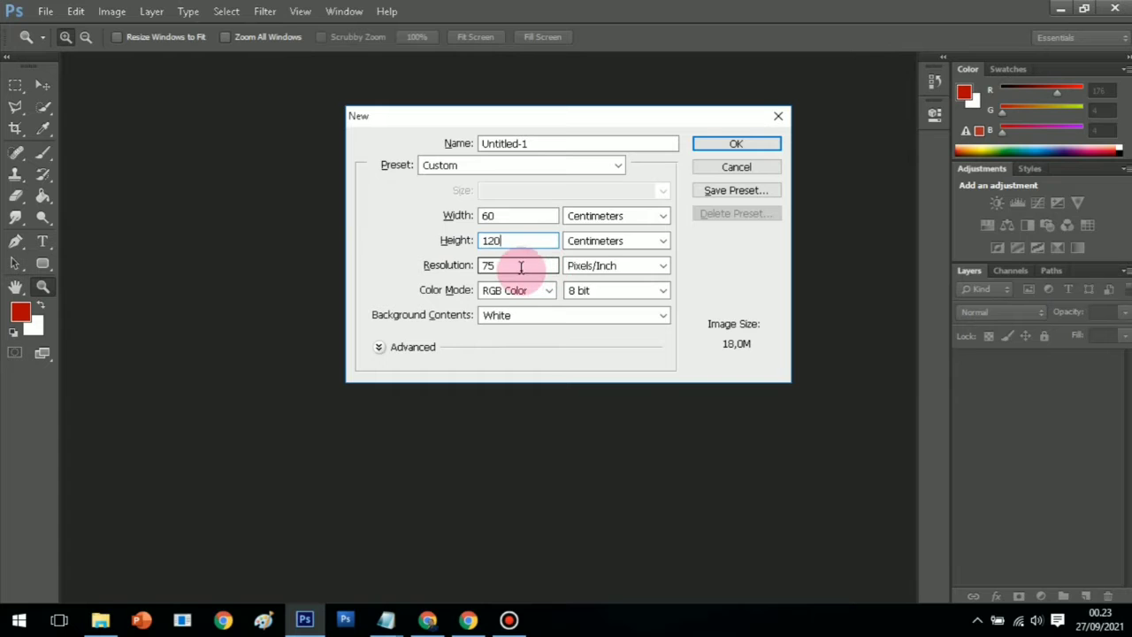
pyautogui.click(766, 143)
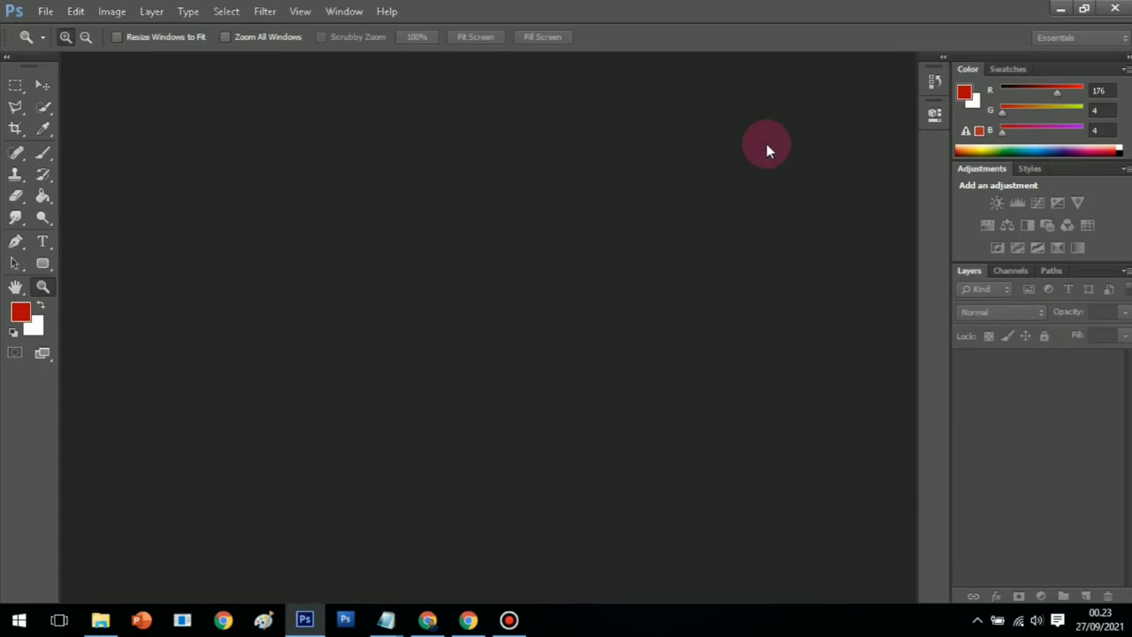
# Add an empty layer and drag the children photo from Downloads into the banner
pyautogui.click(1087, 596)
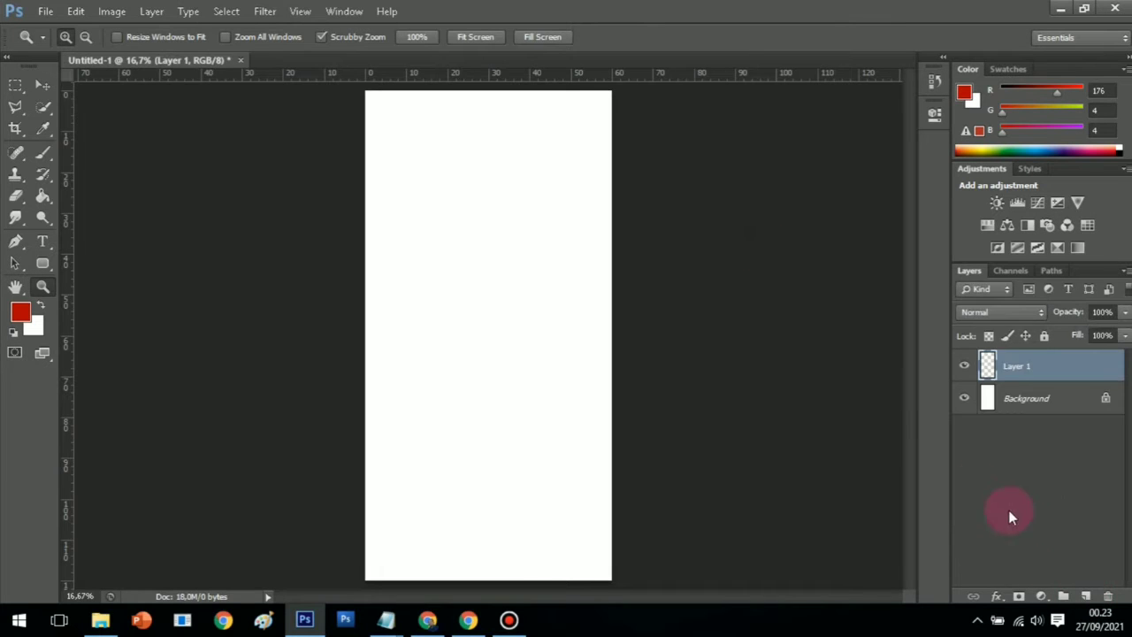
pyautogui.click(101, 622)
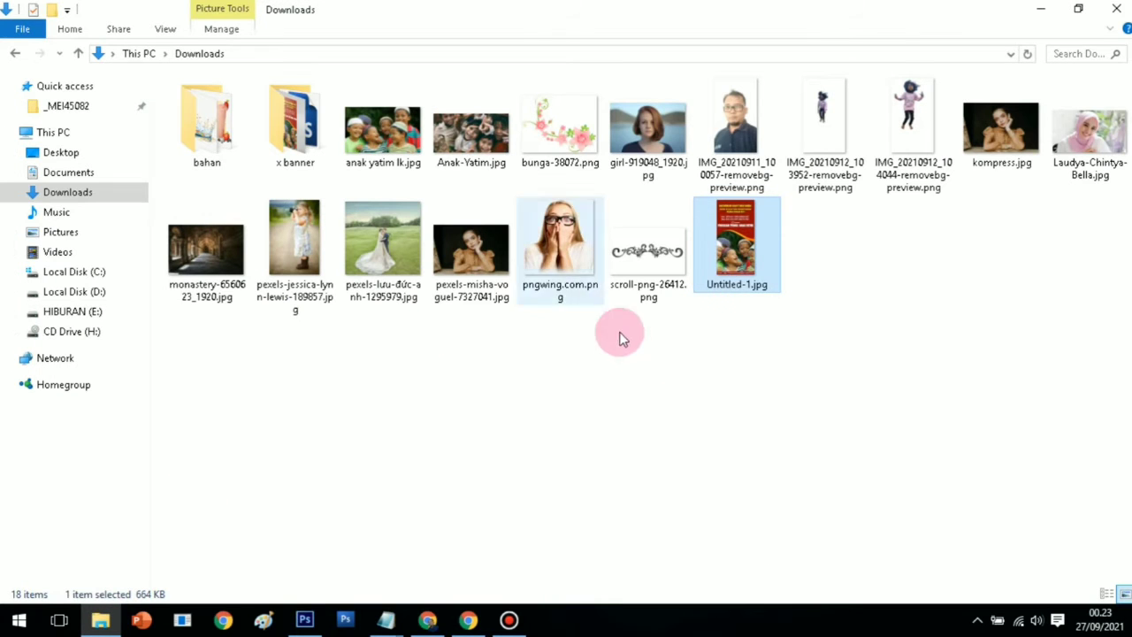
pyautogui.click(708, 378)
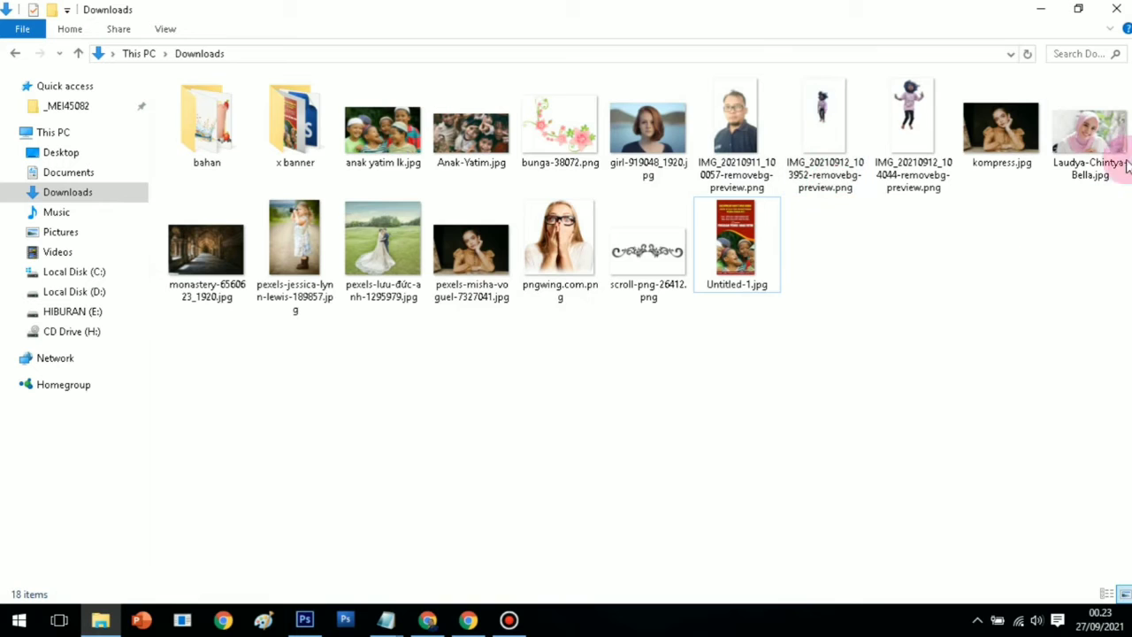
pyautogui.moveTo(383, 132); pyautogui.dragTo(446, 329)
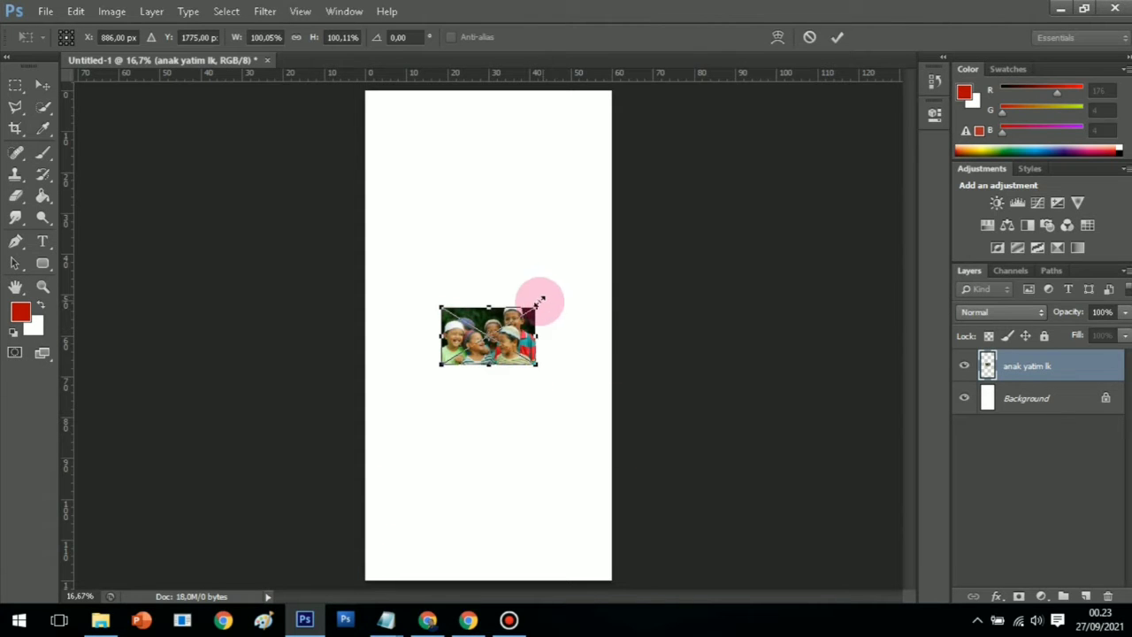
# Enlarge the children photo and place it over the canvas's lower half
pyautogui.moveTo(536, 306); pyautogui.dragTo(722, 225)
pyautogui.moveTo(518, 227); pyautogui.dragTo(544, 319)
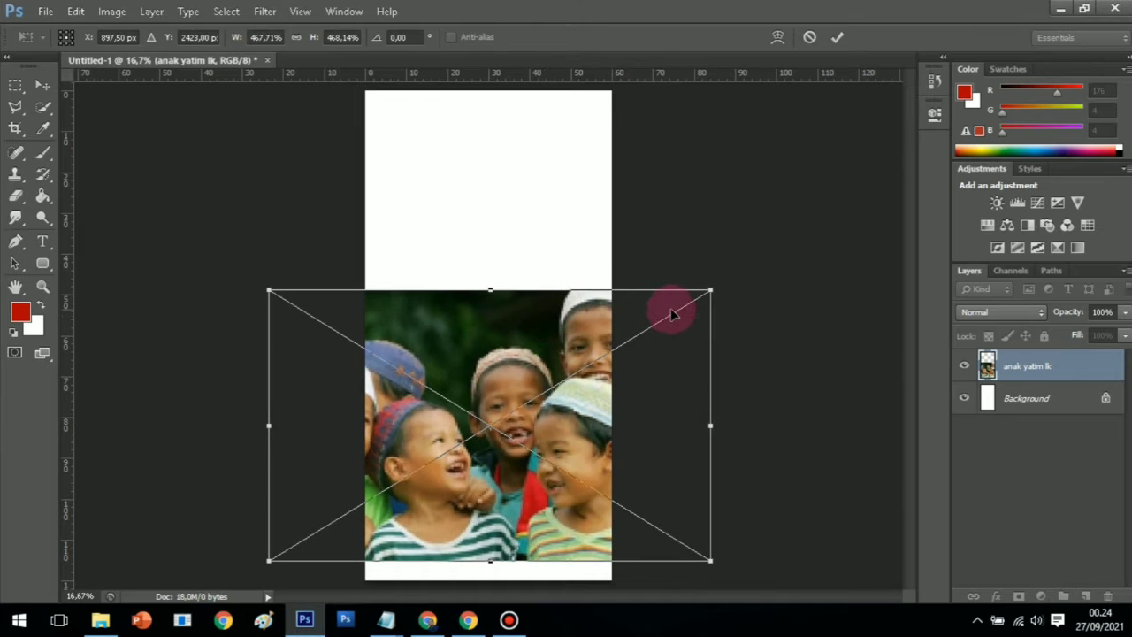
pyautogui.click(43, 285)
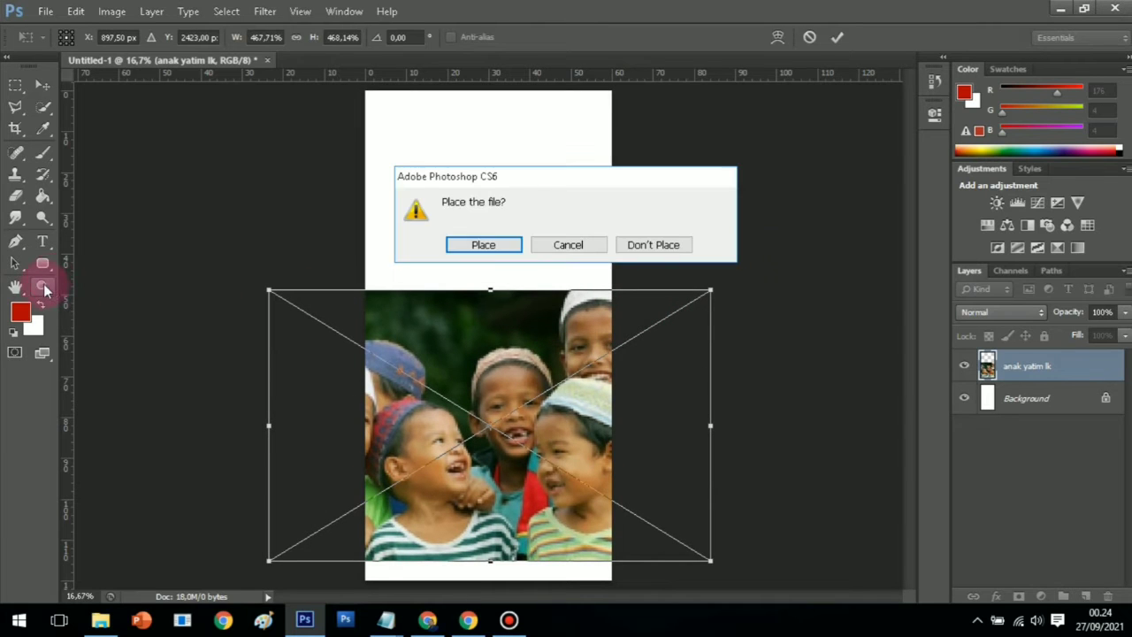
pyautogui.click(483, 247)
# Rasterize the photo layer and add an empty layer above it
pyautogui.rightClick(1033, 370)
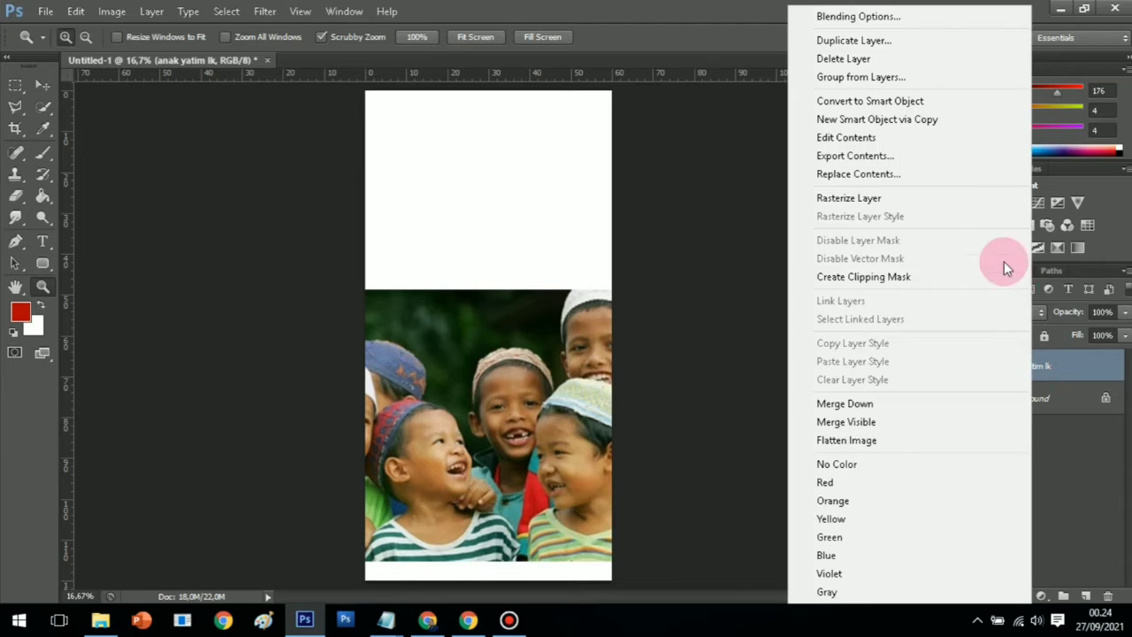
pyautogui.click(865, 200)
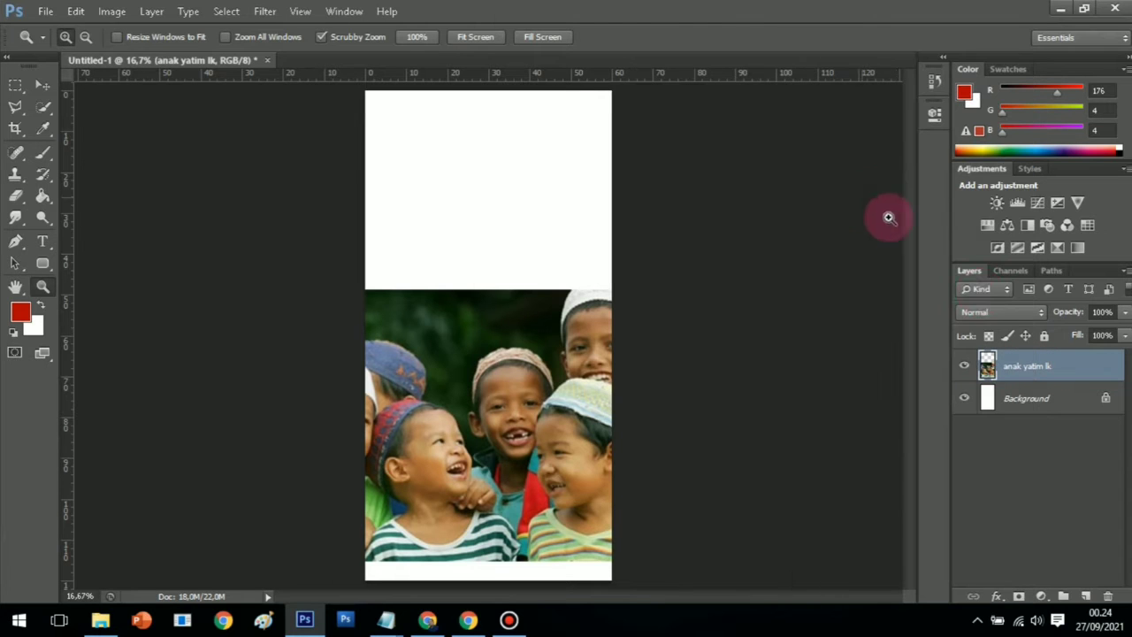
pyautogui.click(1085, 597)
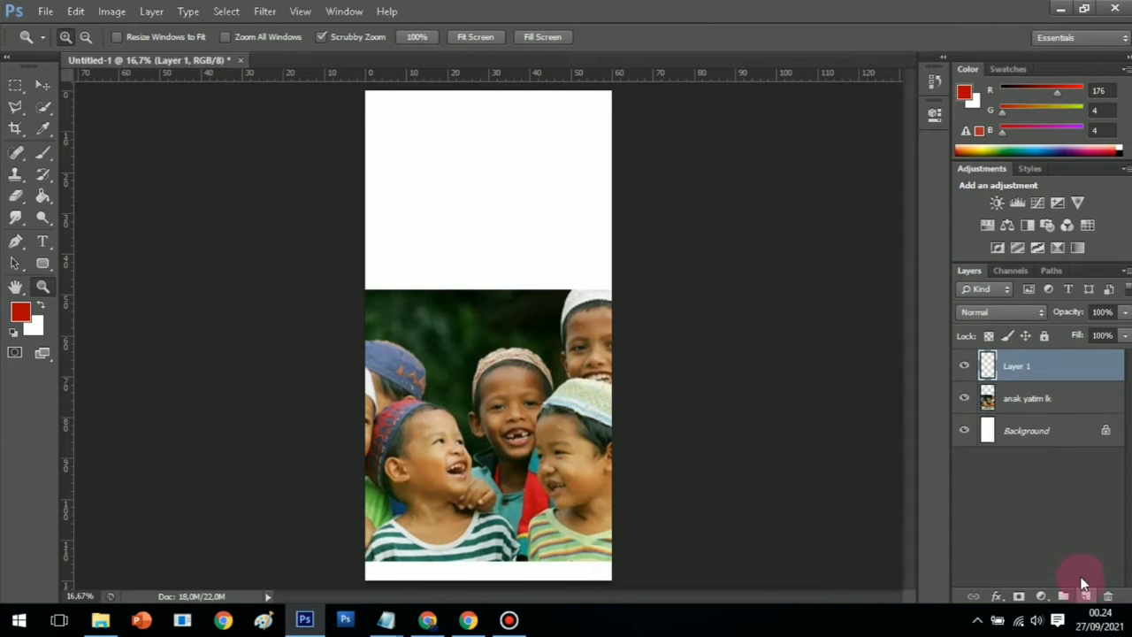
# Select the area above the photo, bucket-fill it with dark red 9e0404, then deselect
pyautogui.click(15, 85)
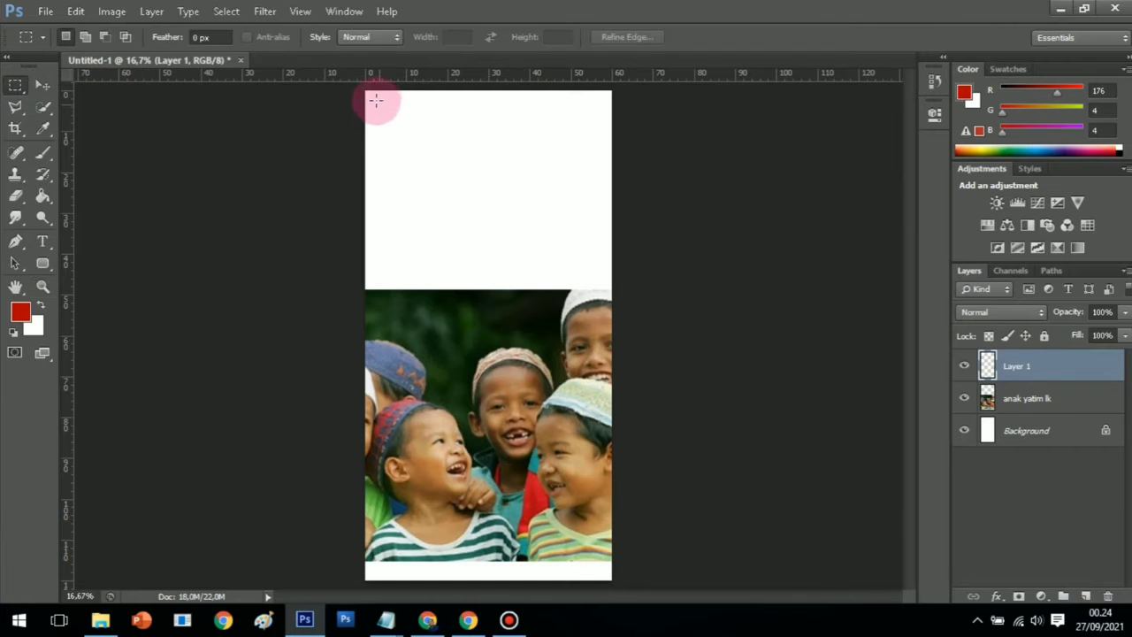
pyautogui.moveTo(365, 90); pyautogui.dragTo(624, 320)
pyautogui.moveTo(39, 197); pyautogui.dragTo(115, 209)
pyautogui.click(20, 311)
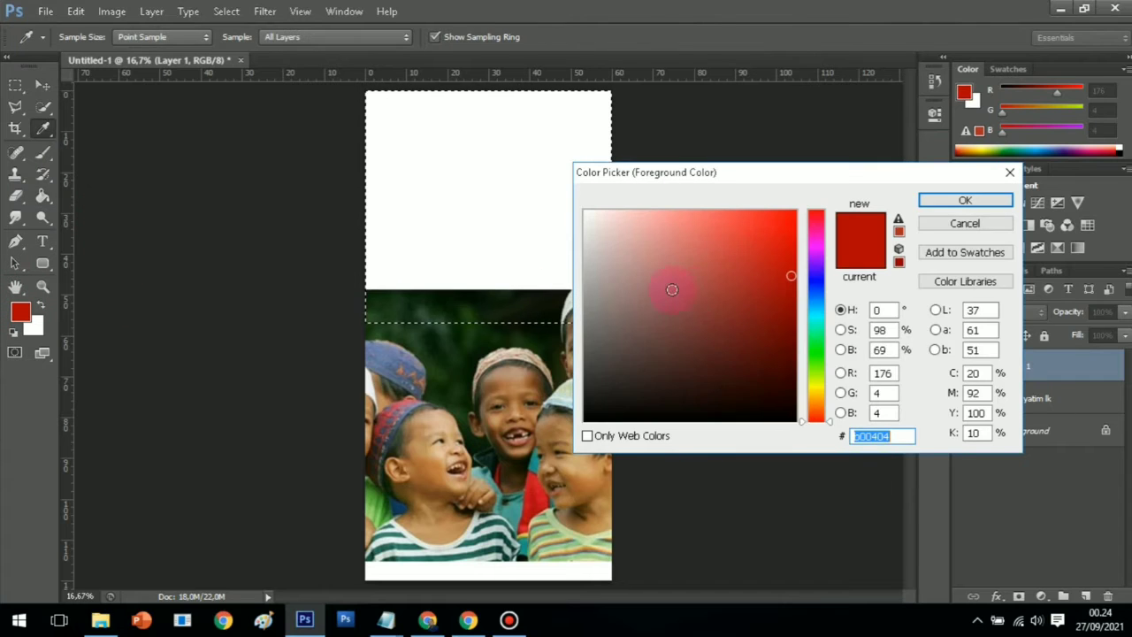
pyautogui.click(789, 290)
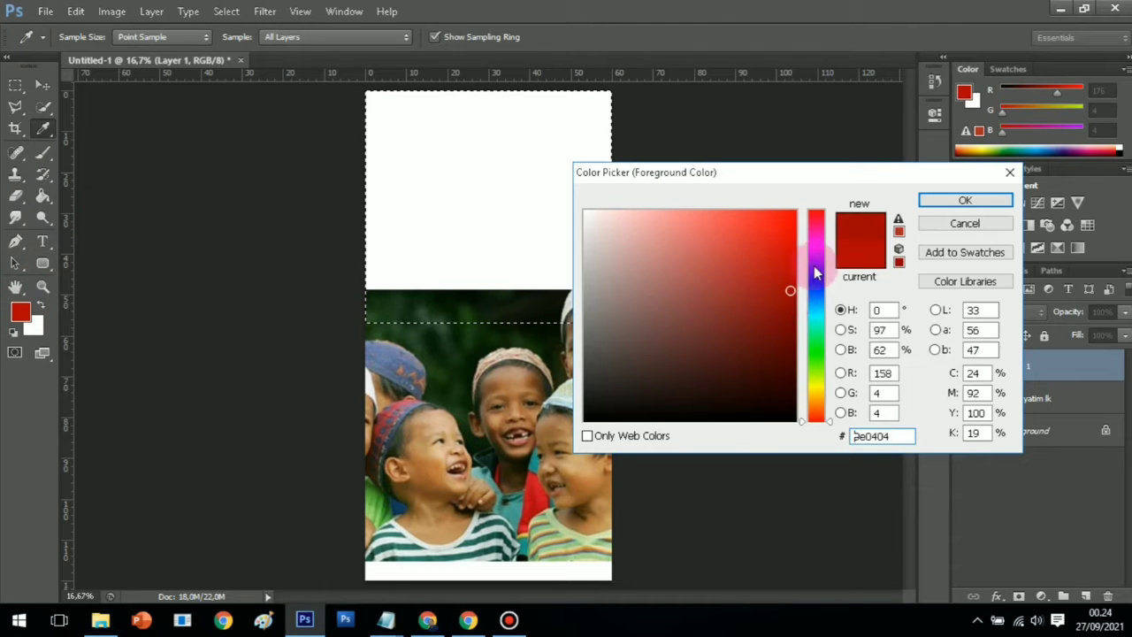
pyautogui.click(955, 202)
pyautogui.click(487, 201)
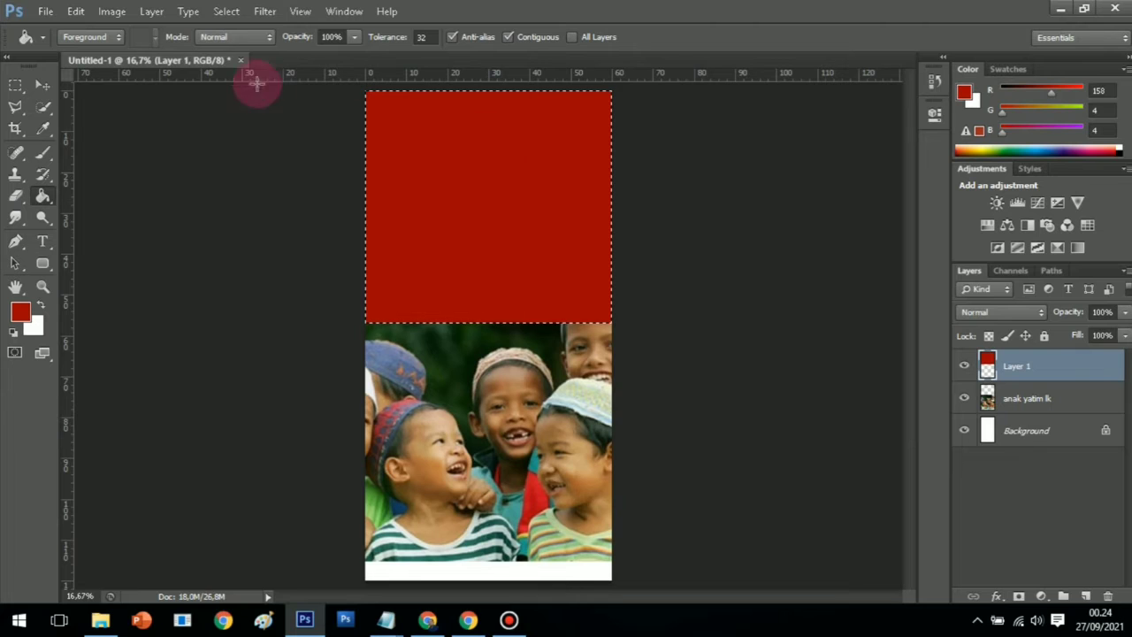
pyautogui.click(221, 14)
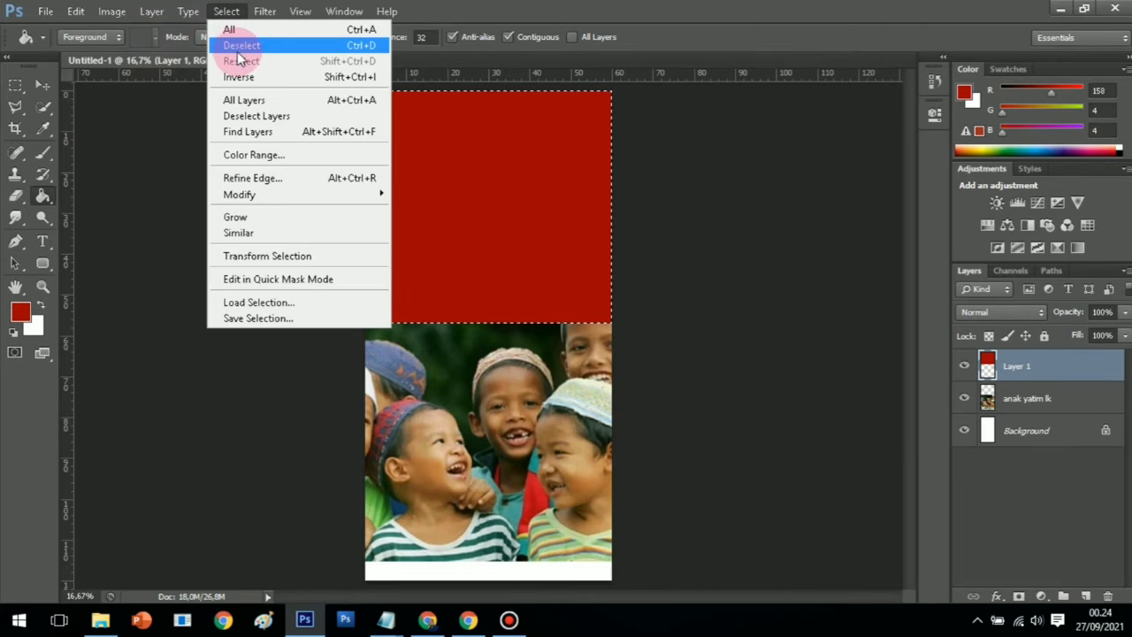
pyautogui.click(240, 45)
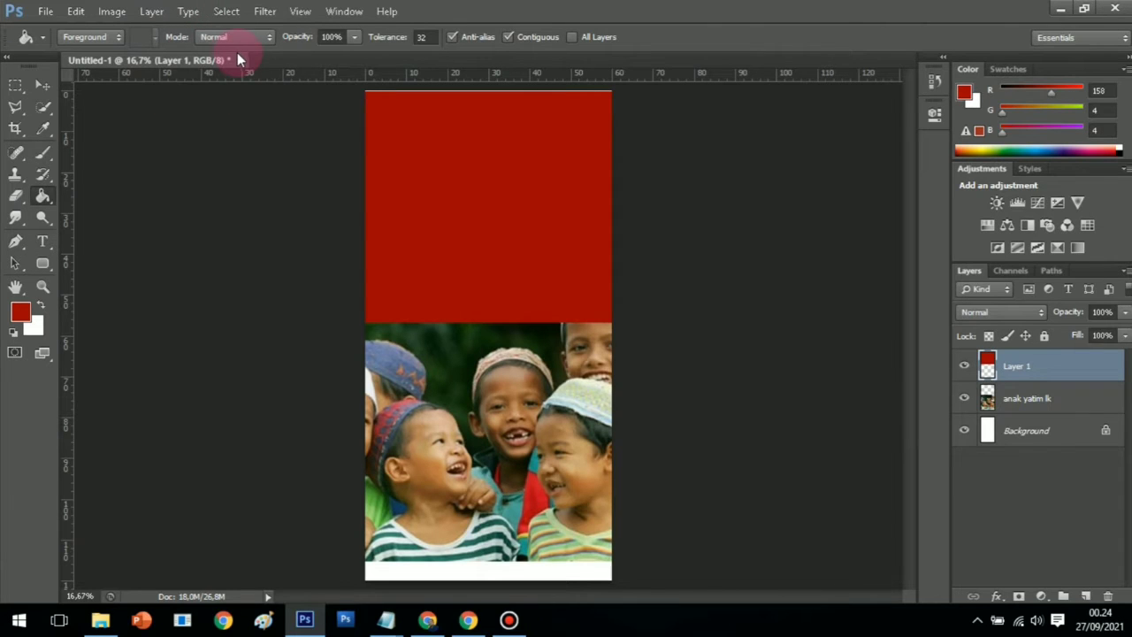
# Warp the red layer's bottom edge into a wave dipping over the photo and commit
pyautogui.click(36, 87)
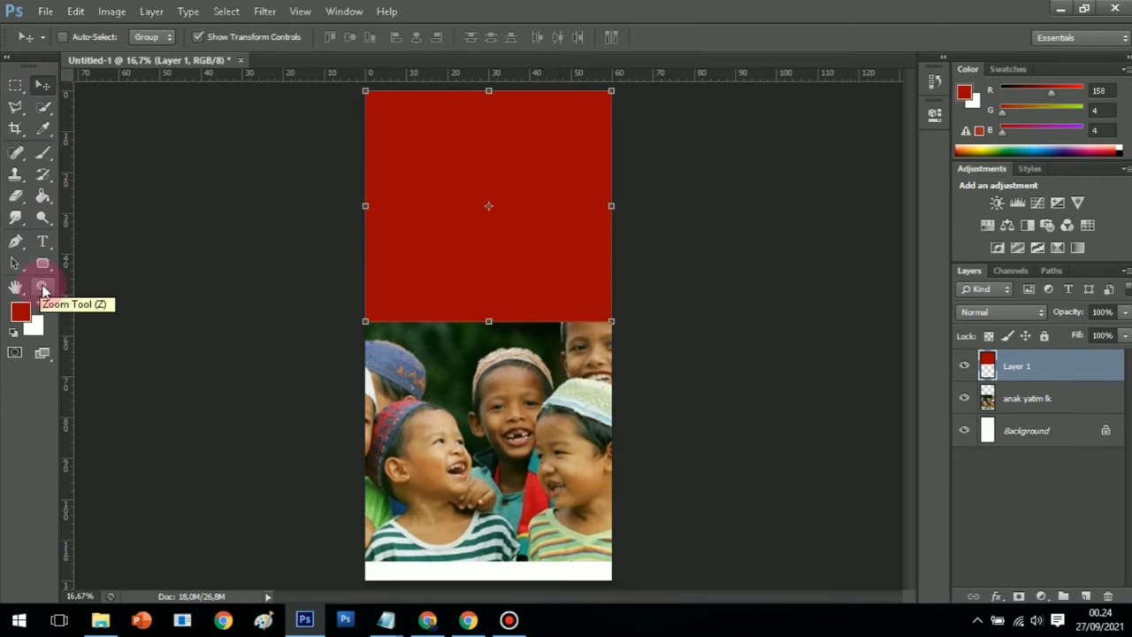
pyautogui.click(43, 286)
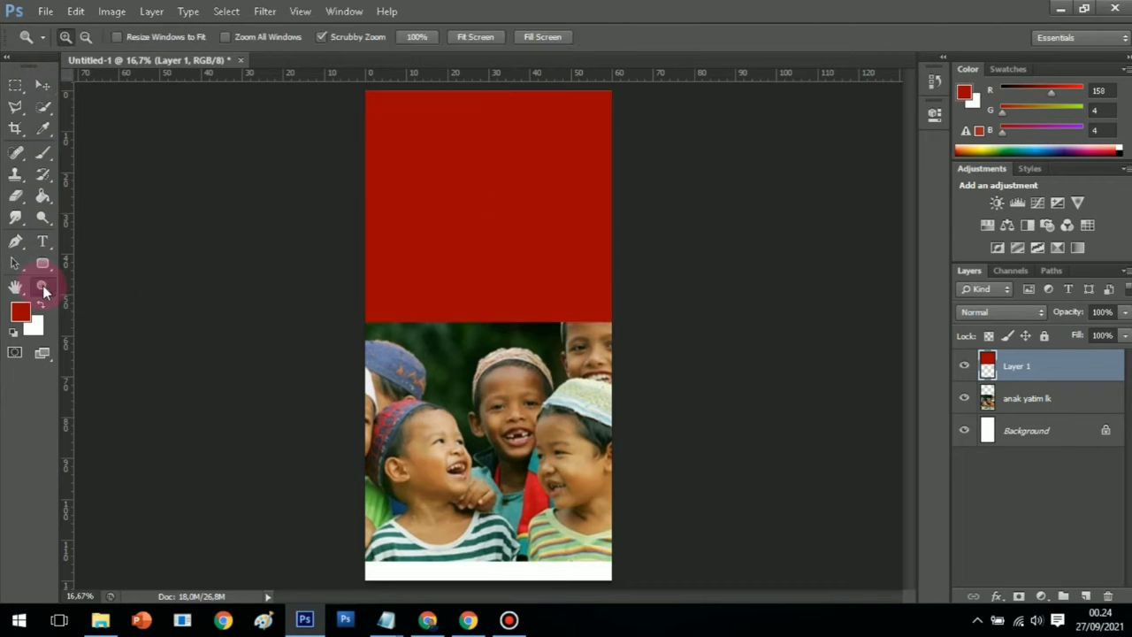
pyautogui.click(80, 13)
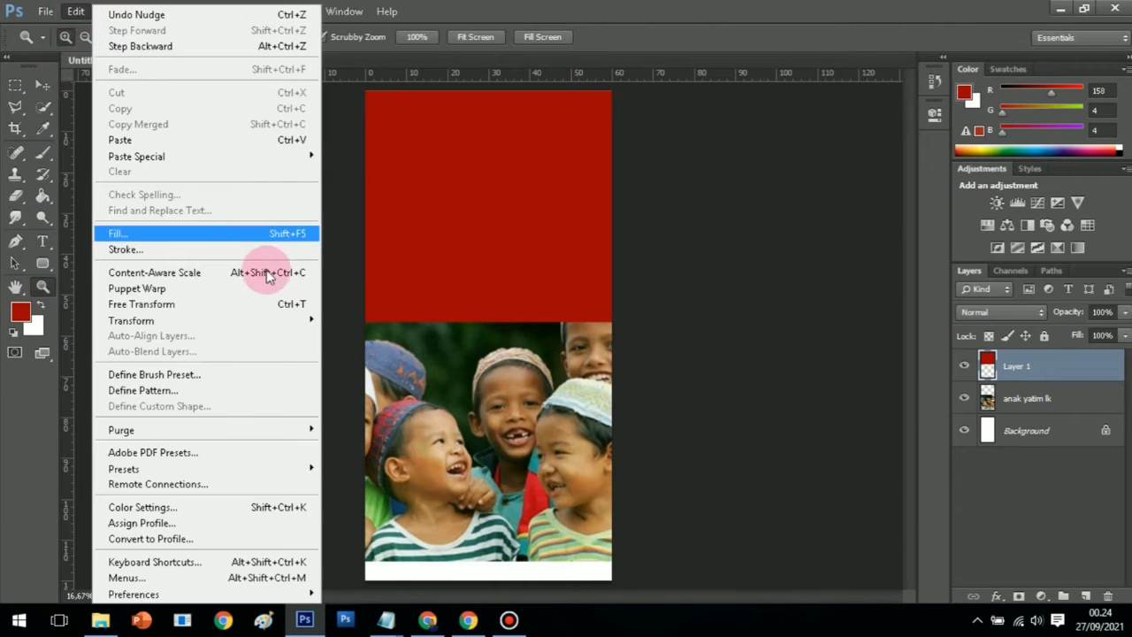
pyautogui.moveTo(282, 320)
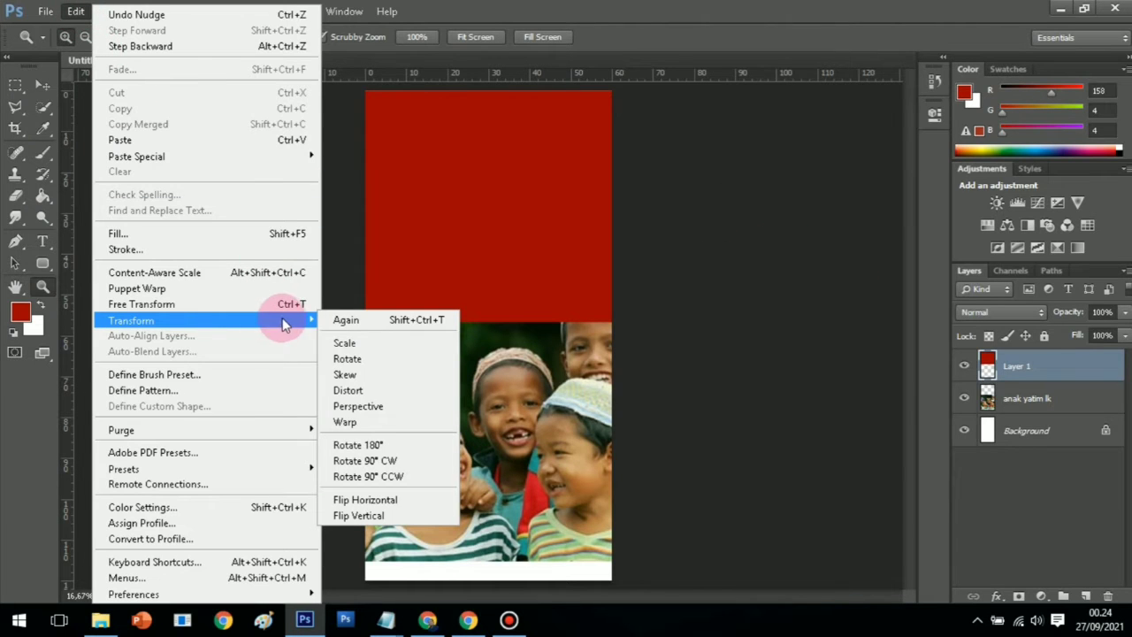
pyautogui.click(364, 422)
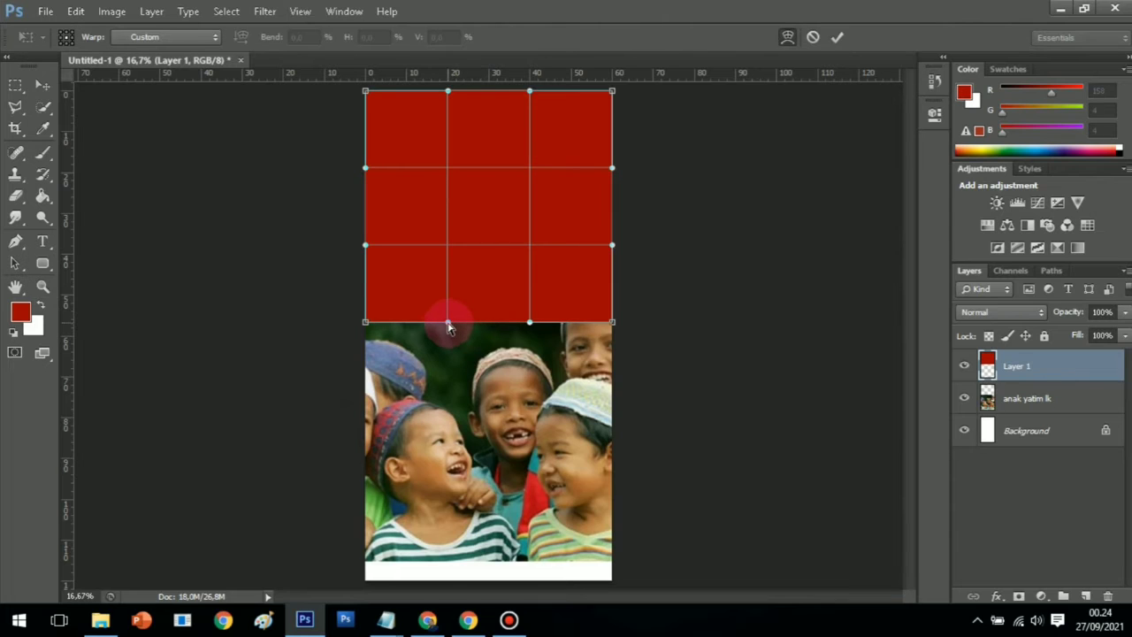
pyautogui.moveTo(449, 325); pyautogui.dragTo(458, 235)
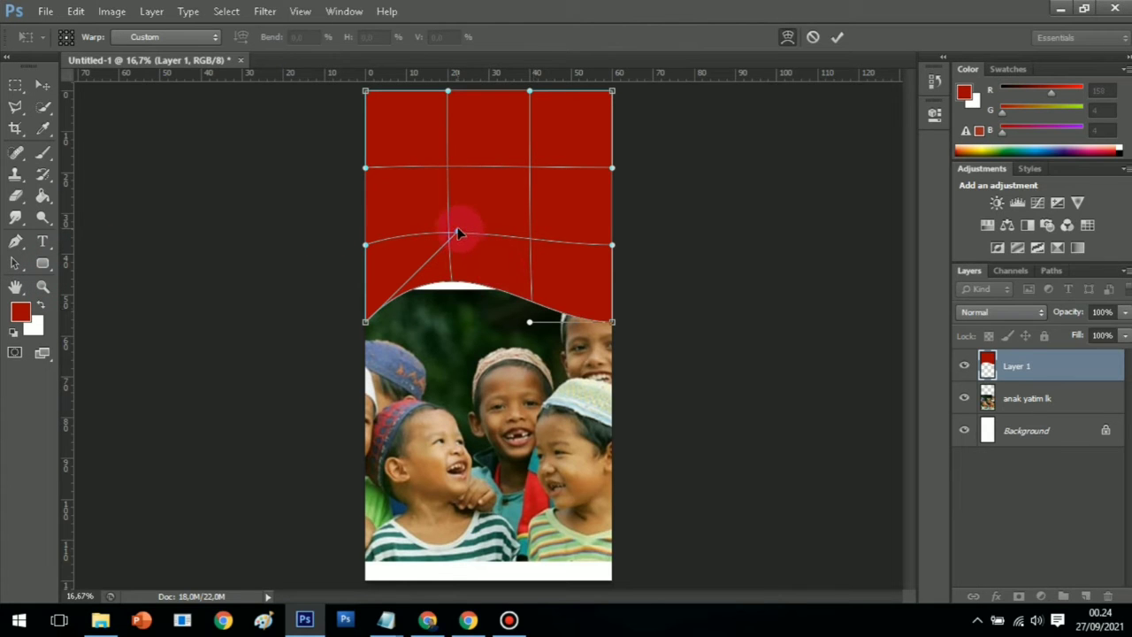
pyautogui.moveTo(457, 231); pyautogui.dragTo(460, 244)
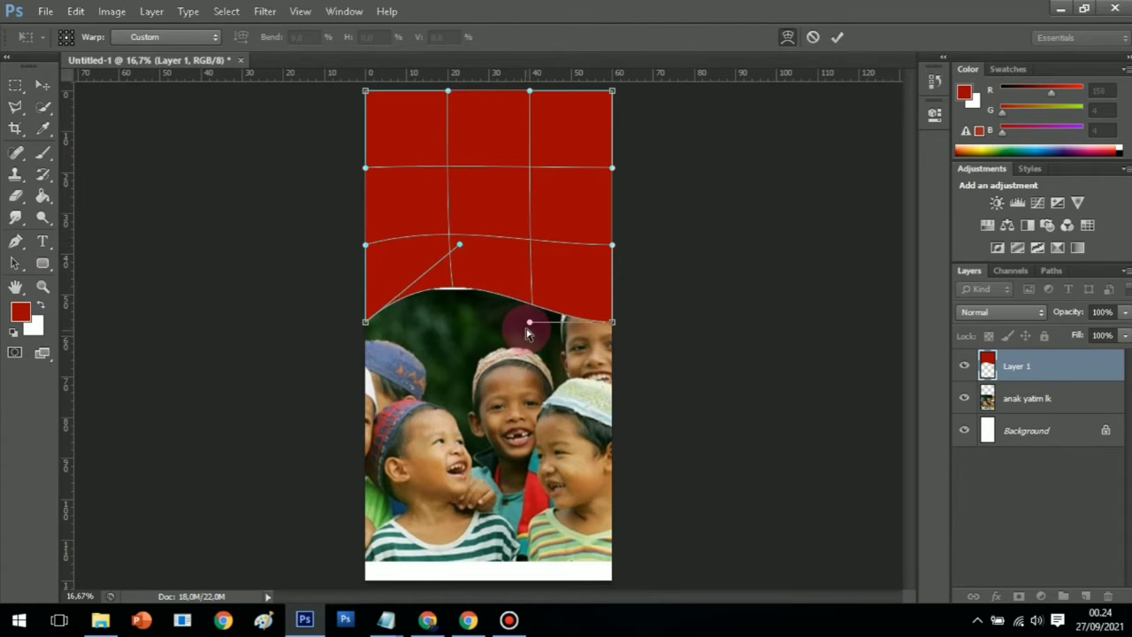
pyautogui.moveTo(529, 323); pyautogui.dragTo(528, 332)
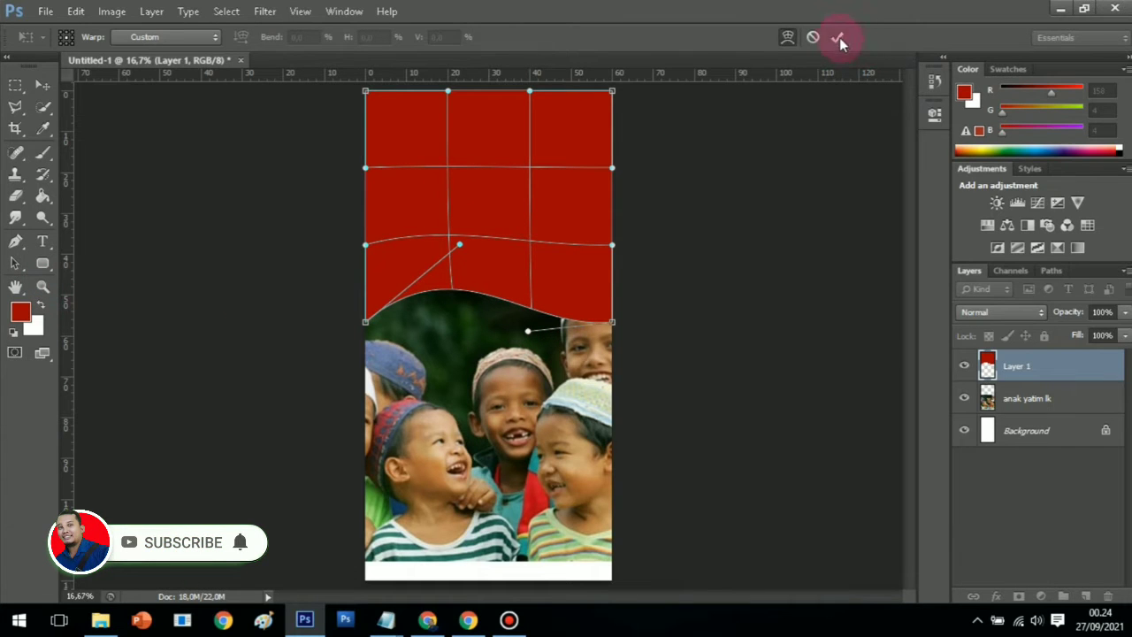
pyautogui.press('Return')
pyautogui.press('z')
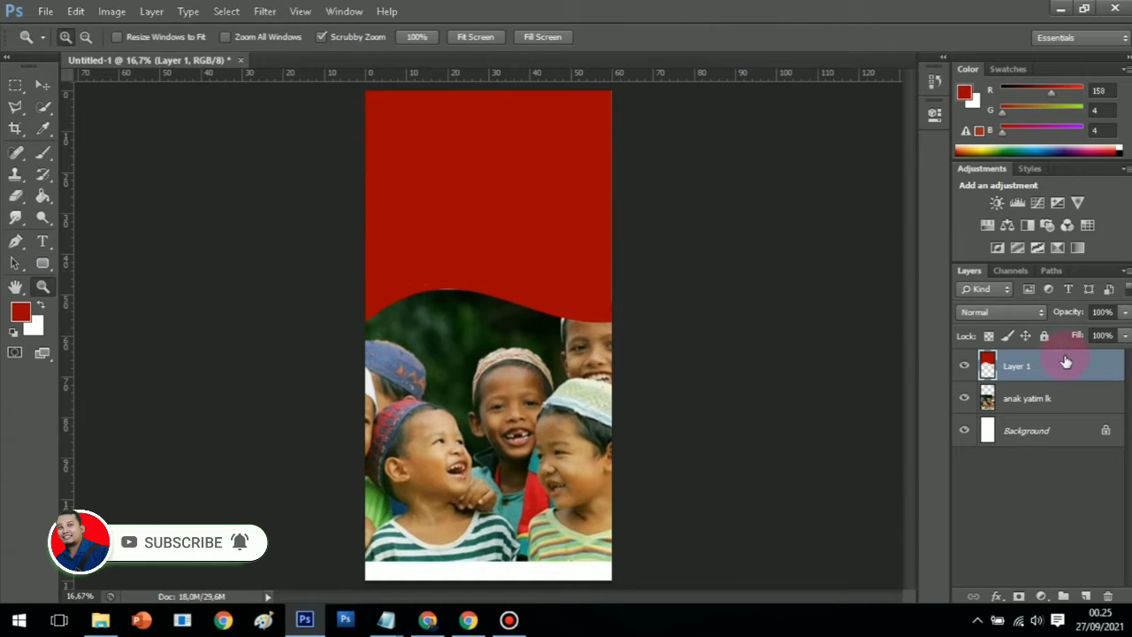
# Duplicate Layer 1 as Layer 1 copy
pyautogui.rightClick(1023, 370)
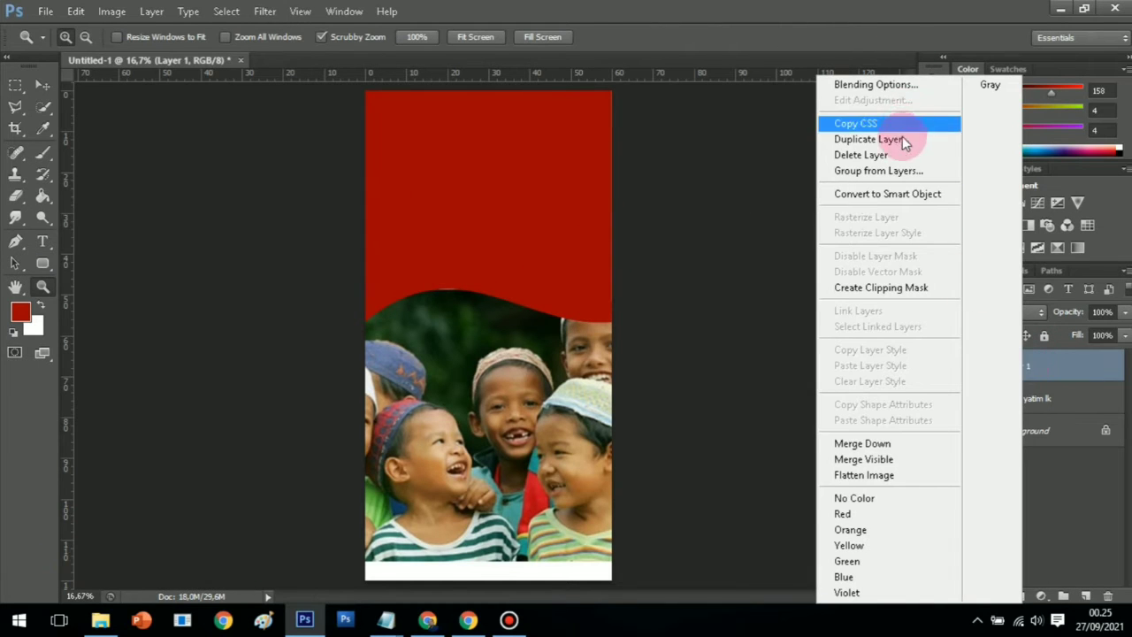
pyautogui.click(899, 140)
pyautogui.click(712, 186)
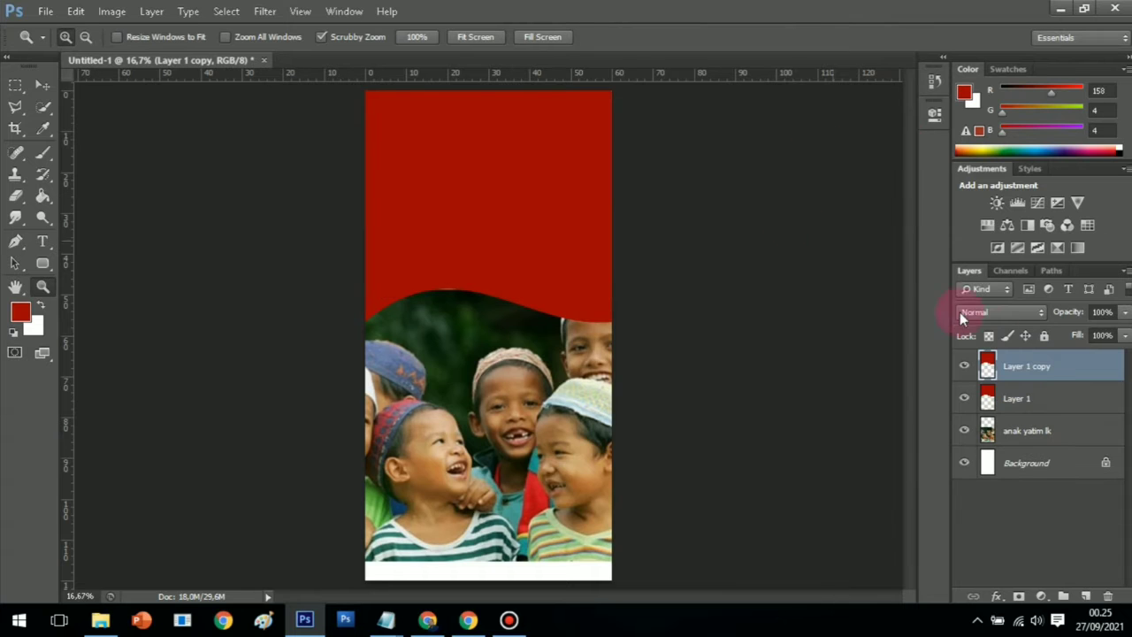
# Give Layer 1 an Orange, Yellow, Orange gradient overlay
pyautogui.click(1023, 402)
pyautogui.rightClick(1022, 403)
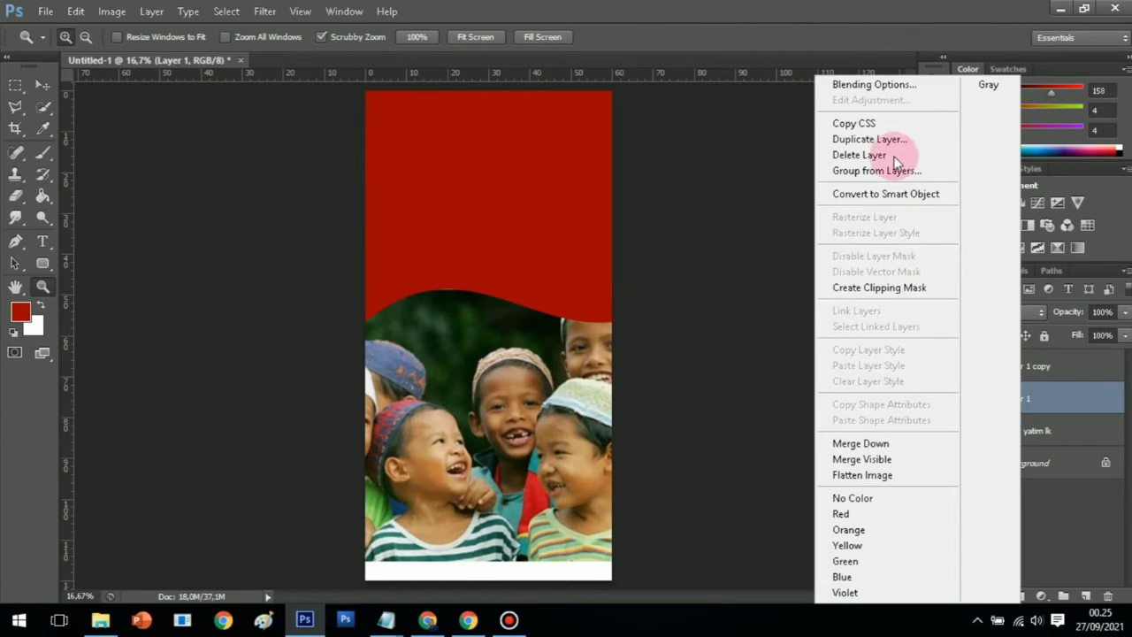
pyautogui.click(876, 85)
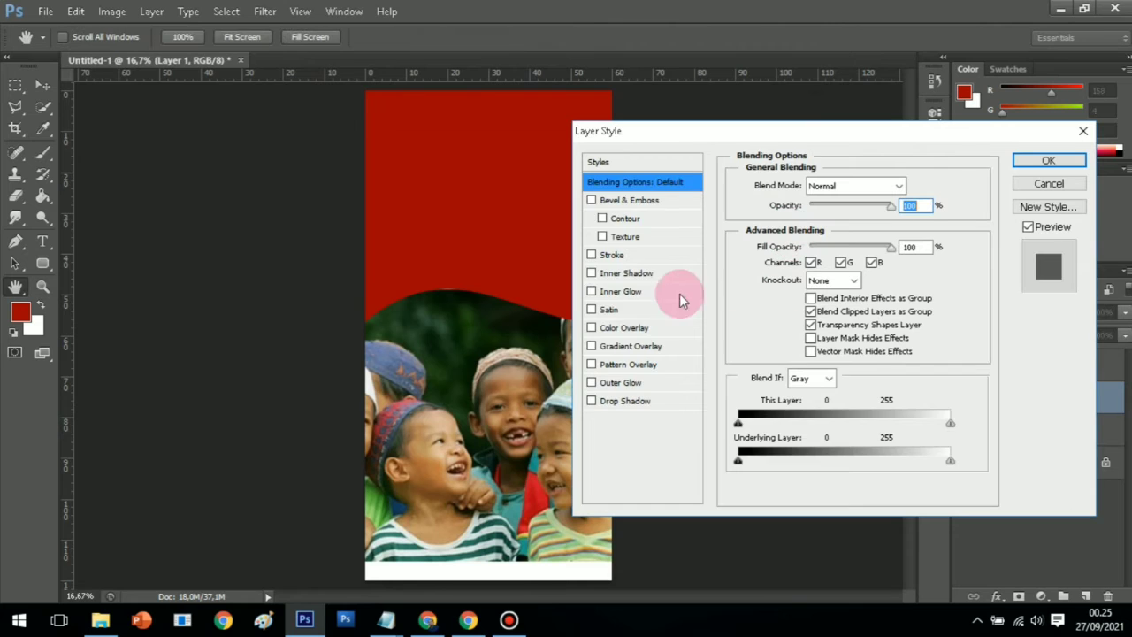
pyautogui.click(633, 349)
pyautogui.click(865, 224)
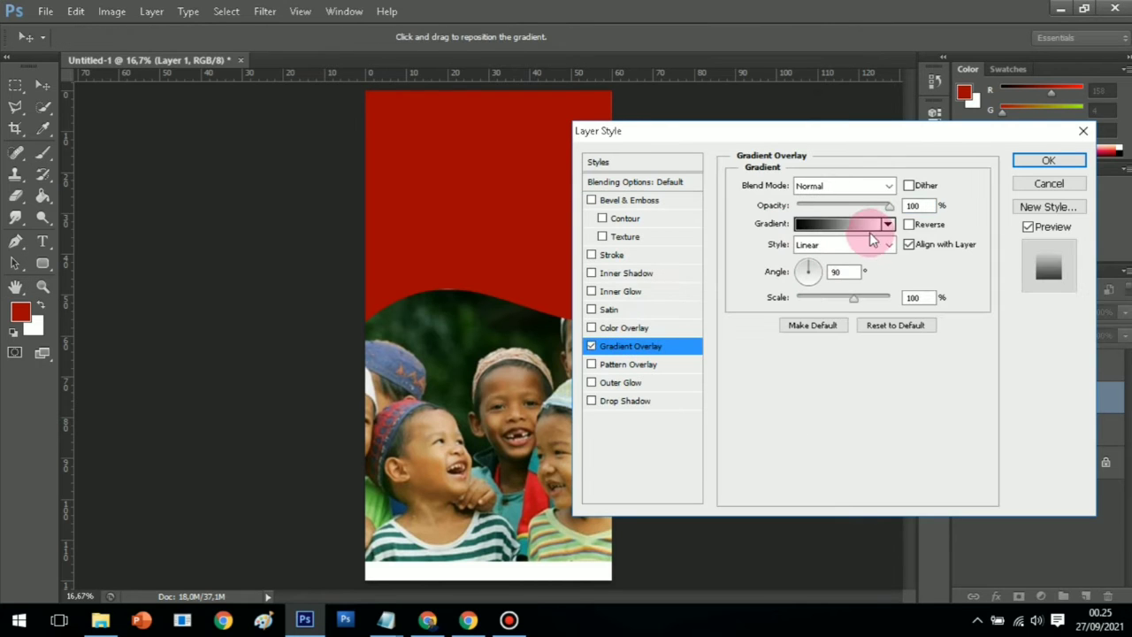
pyautogui.click(606, 125)
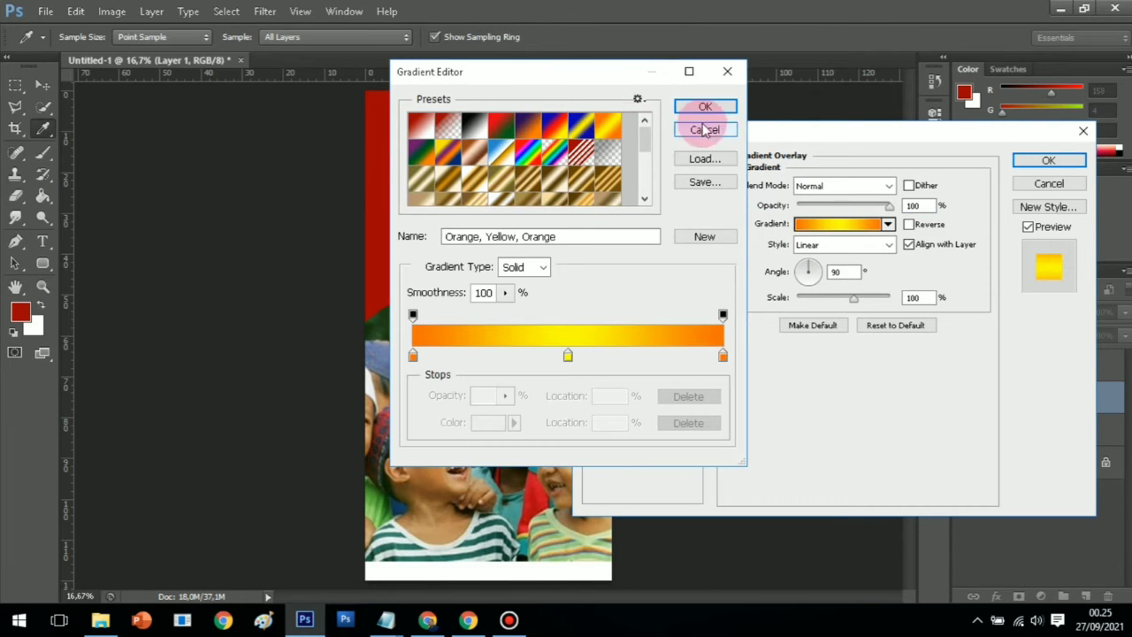
pyautogui.click(704, 107)
pyautogui.click(1026, 159)
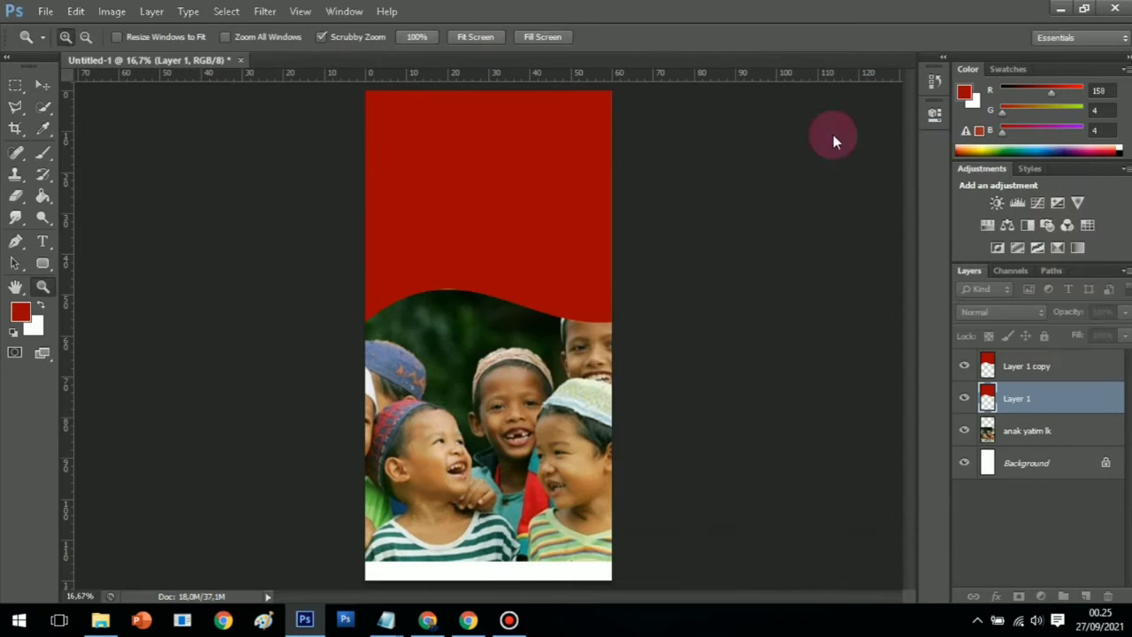
# Nudge Layer 1 down so an orange band shows beneath the red wave
pyautogui.click(43, 85)
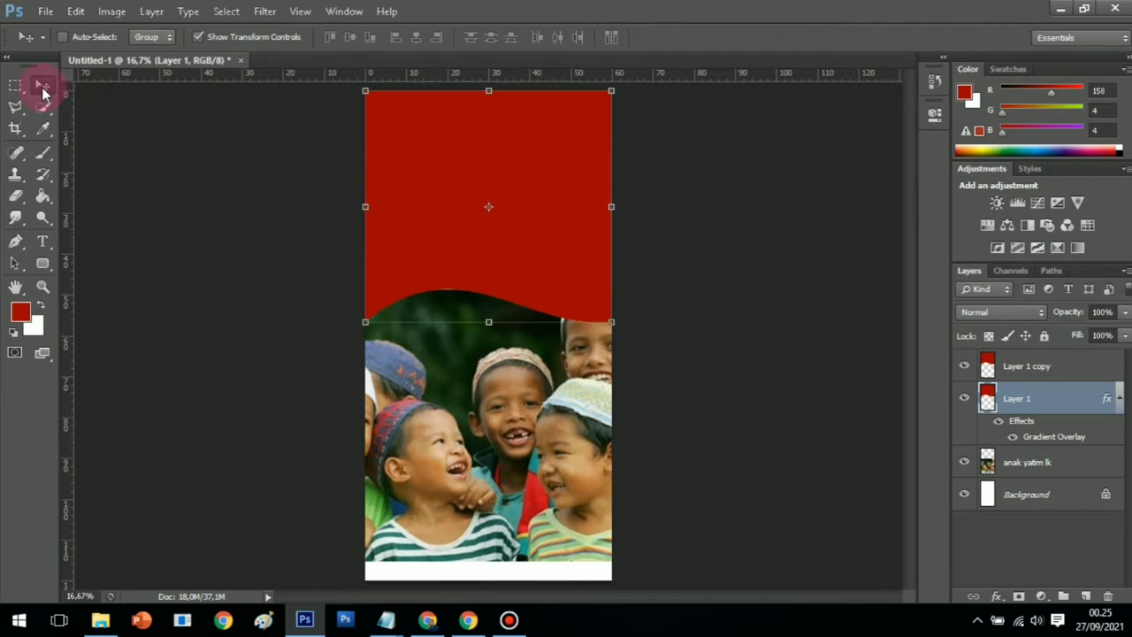
pyautogui.hotkey('shift', 'Down')
pyautogui.hotkey('shift', 'Down')
pyautogui.hotkey('shift', 'Down')
pyautogui.hotkey('shift', 'Down')
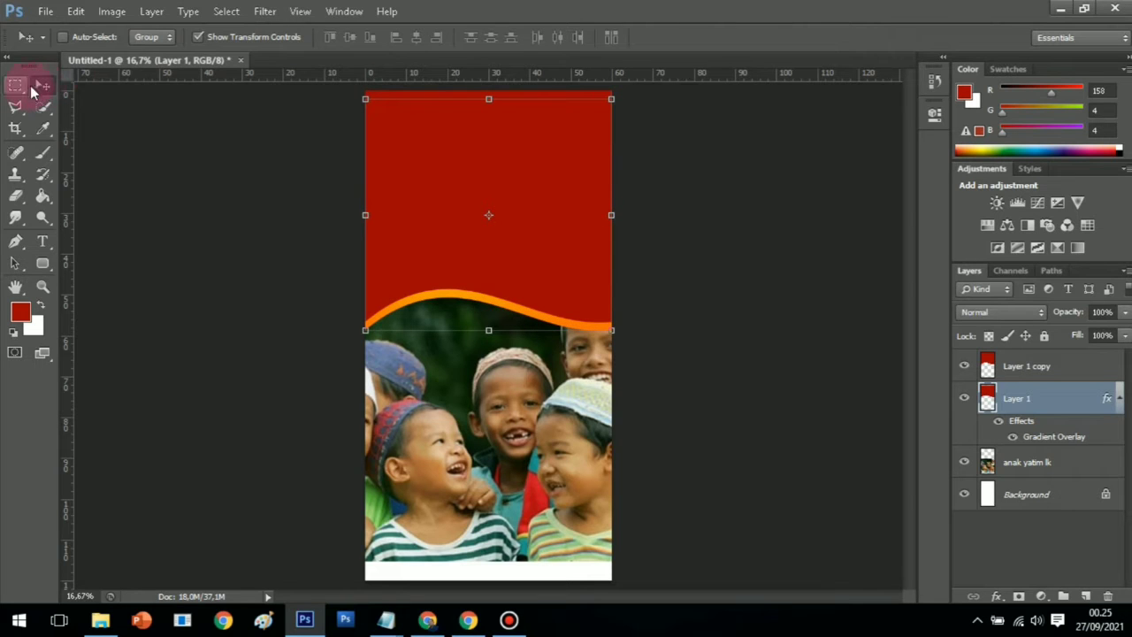
pyautogui.click(43, 288)
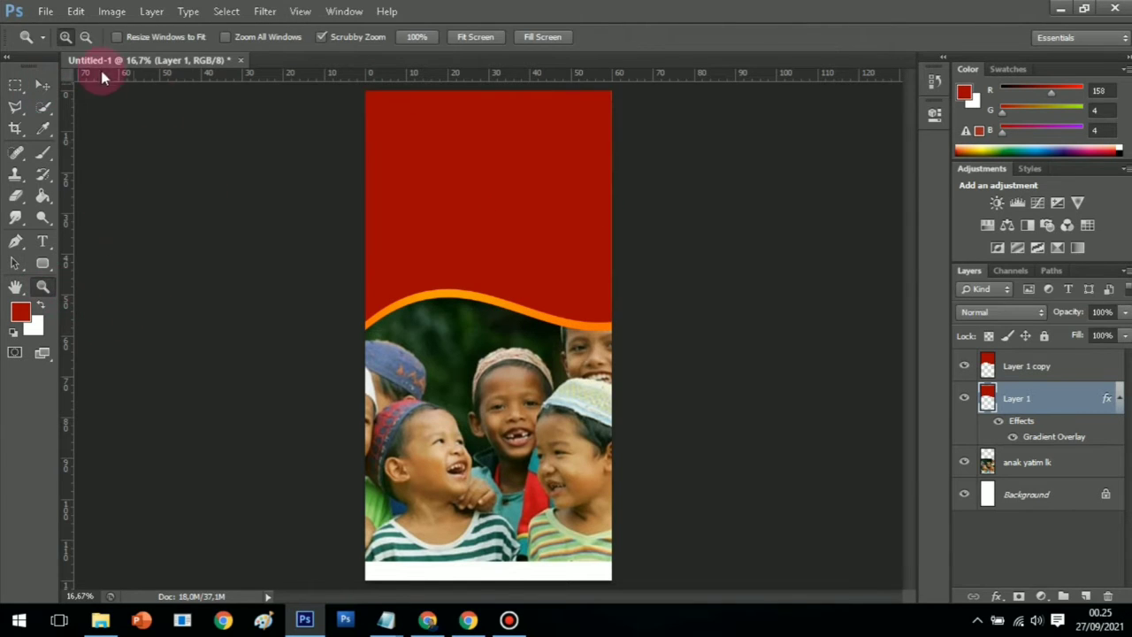
# Skew Layer 1 by raising its left side so the orange band tapers, then apply
pyautogui.click(450, 344)
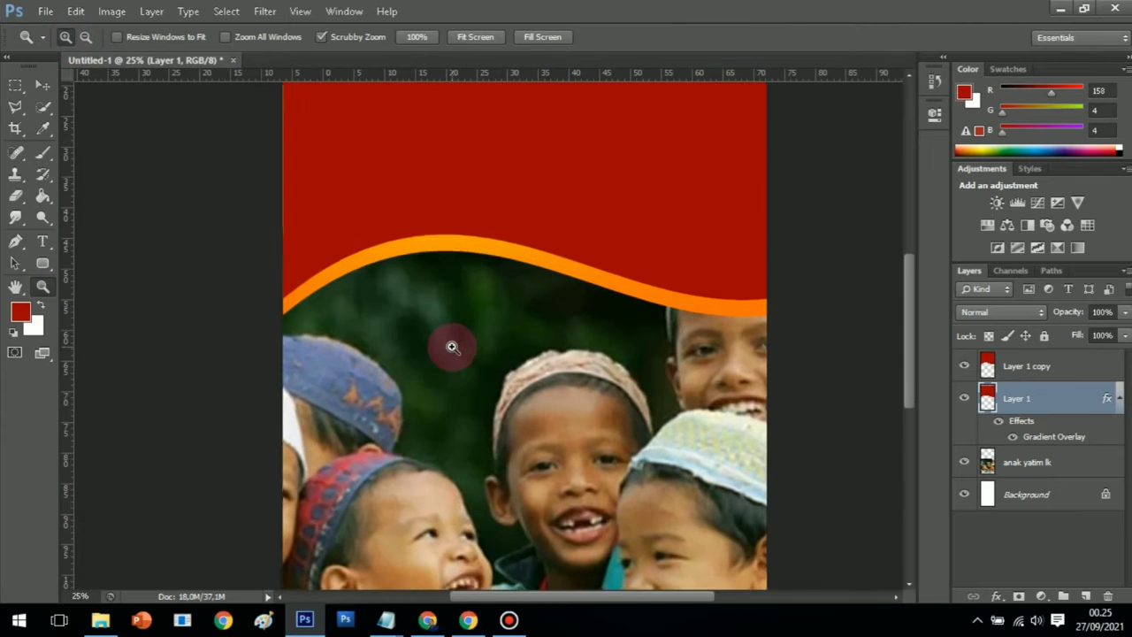
pyautogui.click(429, 318)
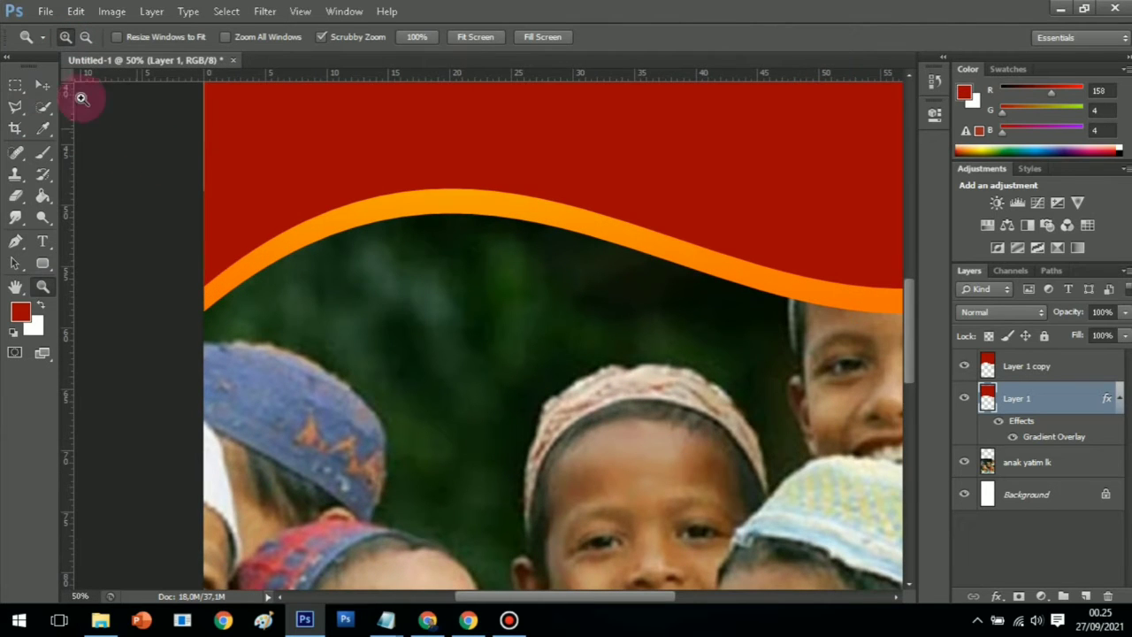
pyautogui.click(46, 83)
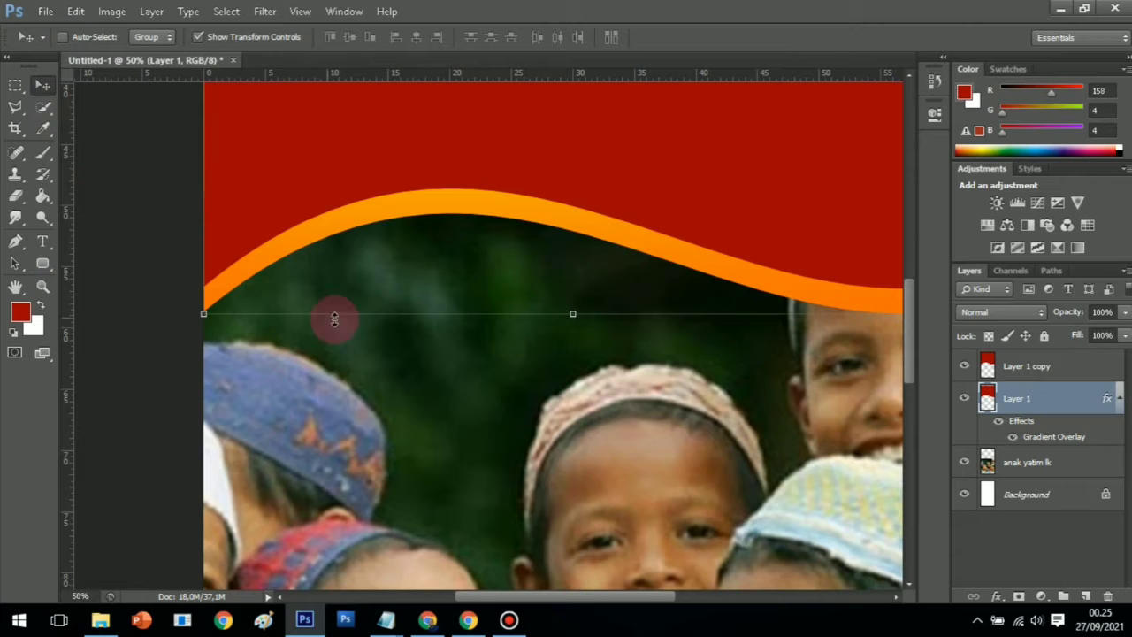
pyautogui.moveTo(205, 314); pyautogui.dragTo(202, 293)
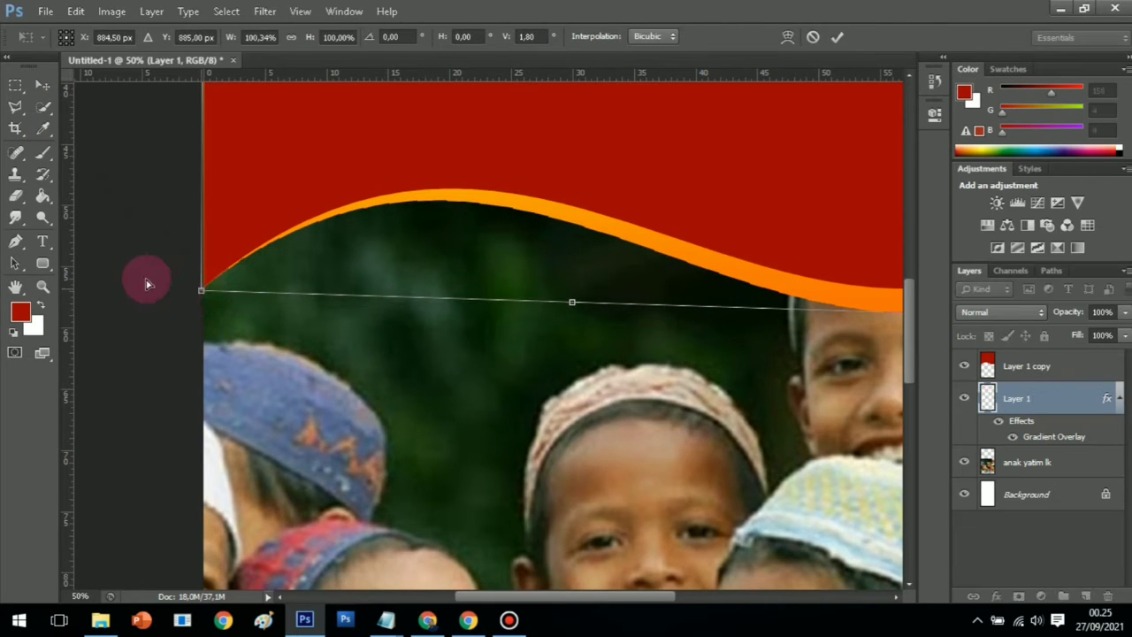
pyautogui.click(42, 288)
pyautogui.click(458, 244)
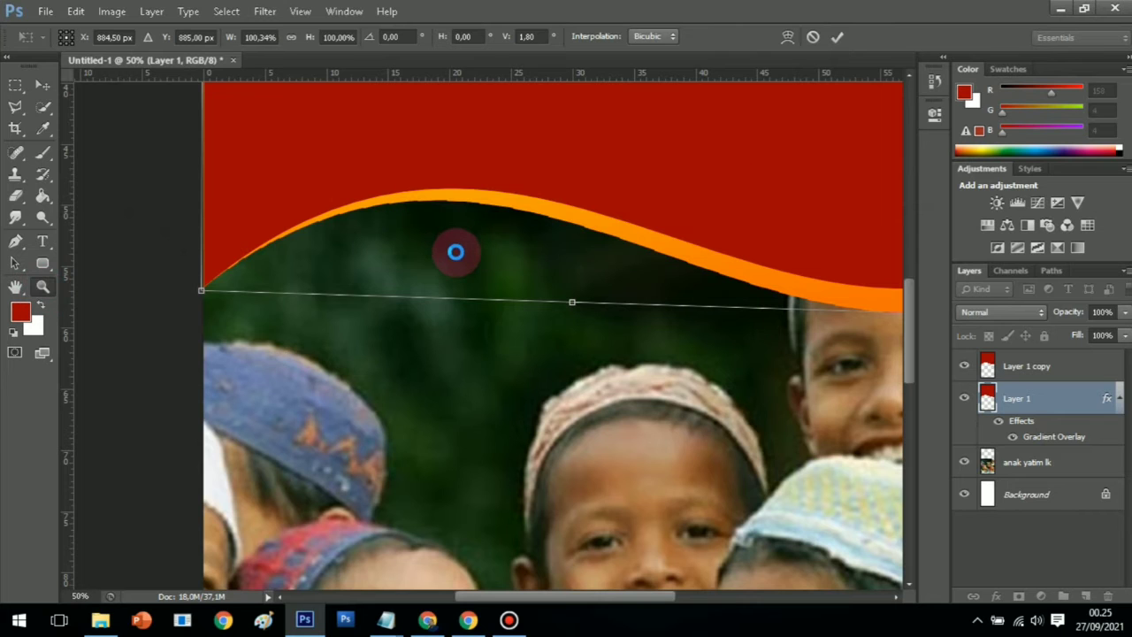
pyautogui.scroll(2, 143, 80)
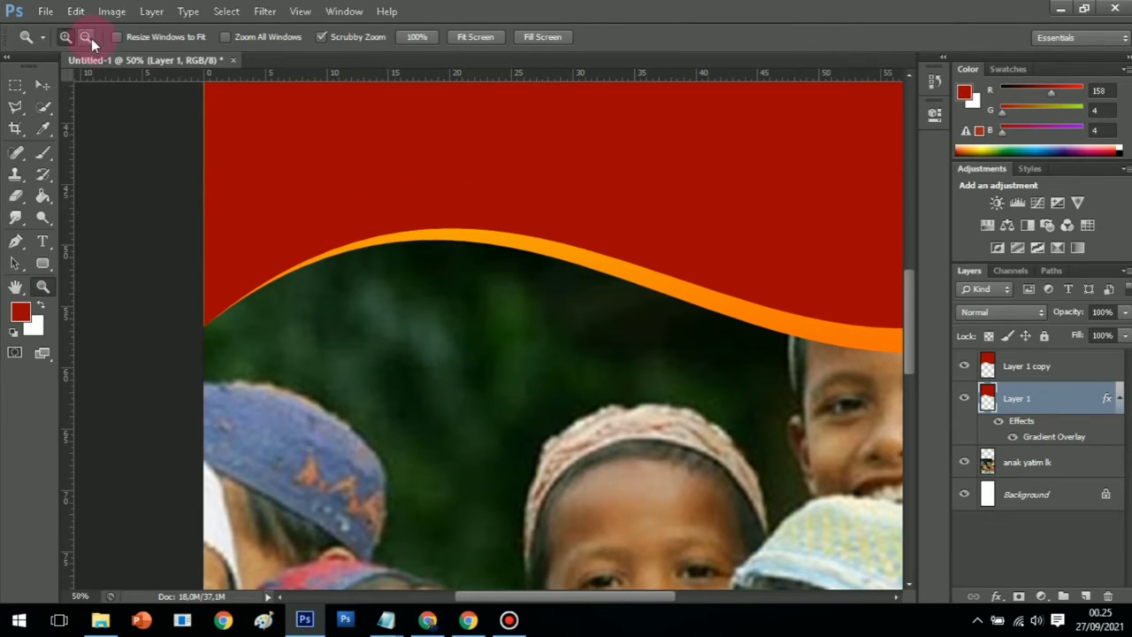
# Rasterize Layer 1's gradient overlay style into pixels
pyautogui.click(412, 278)
pyautogui.click(446, 326)
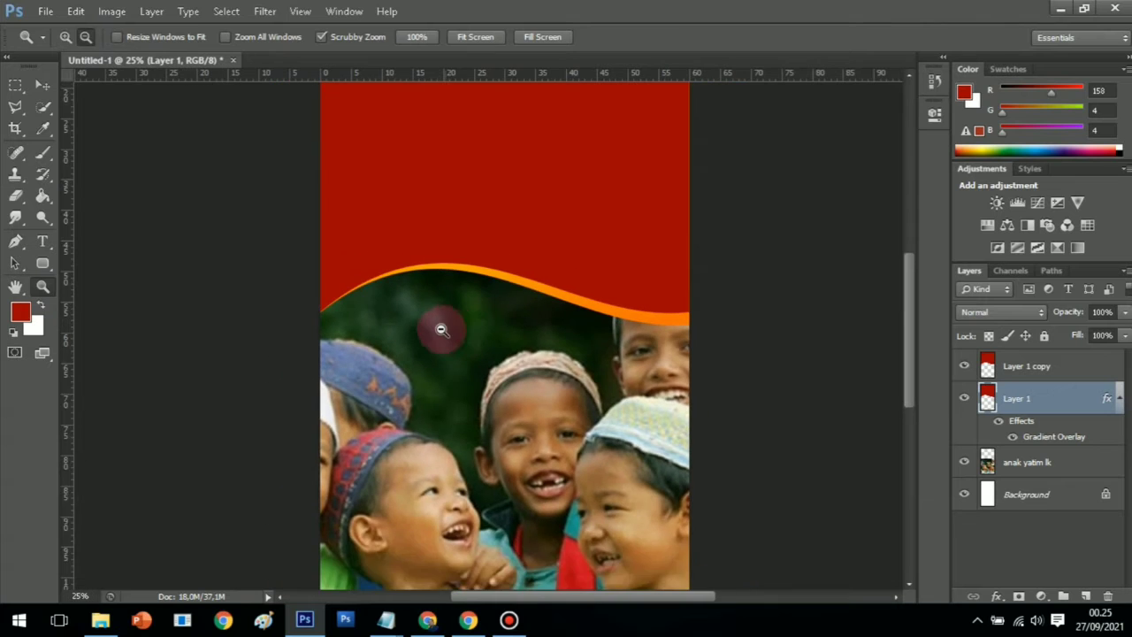
pyautogui.scroll(5, 441, 329)
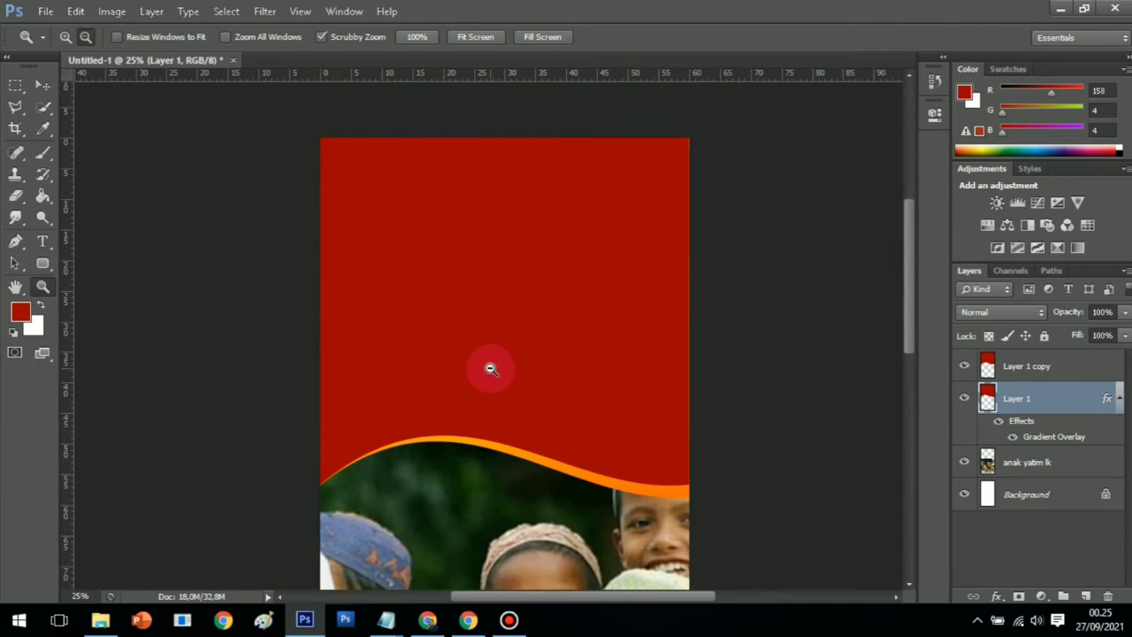
pyautogui.scroll(-1, 490, 368)
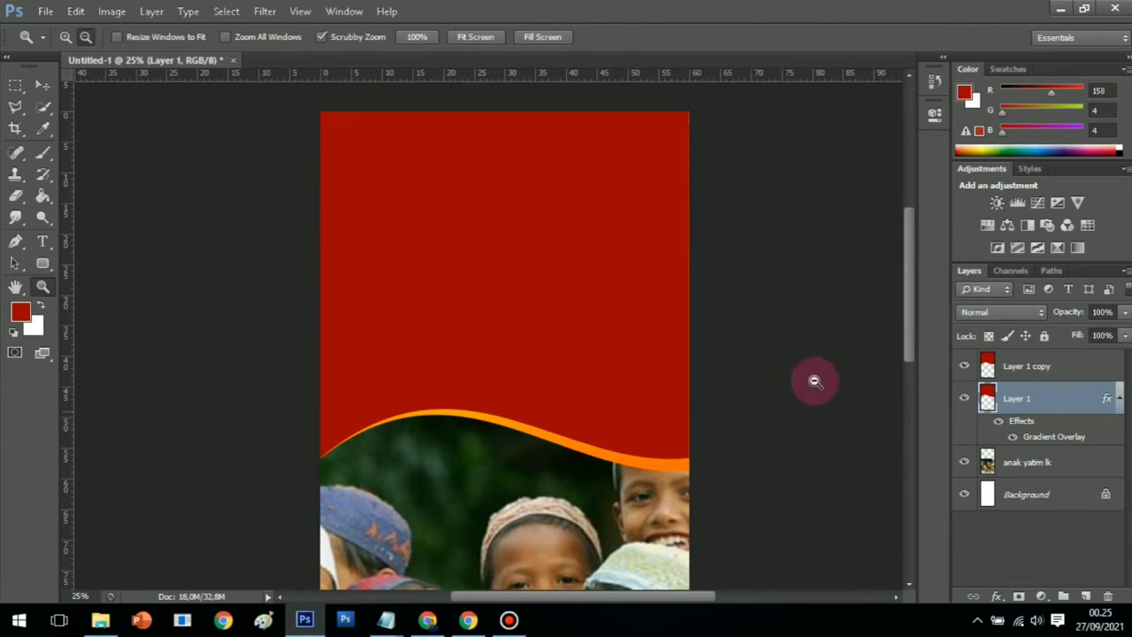
pyautogui.click(1010, 372)
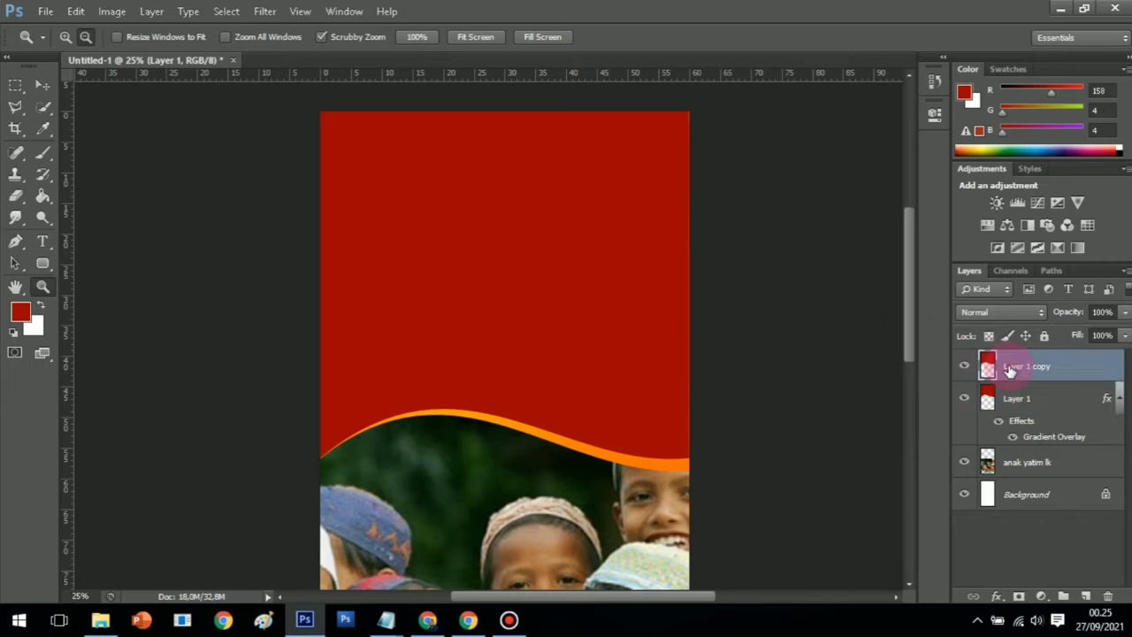
pyautogui.rightClick(1009, 369)
pyautogui.click(1036, 402)
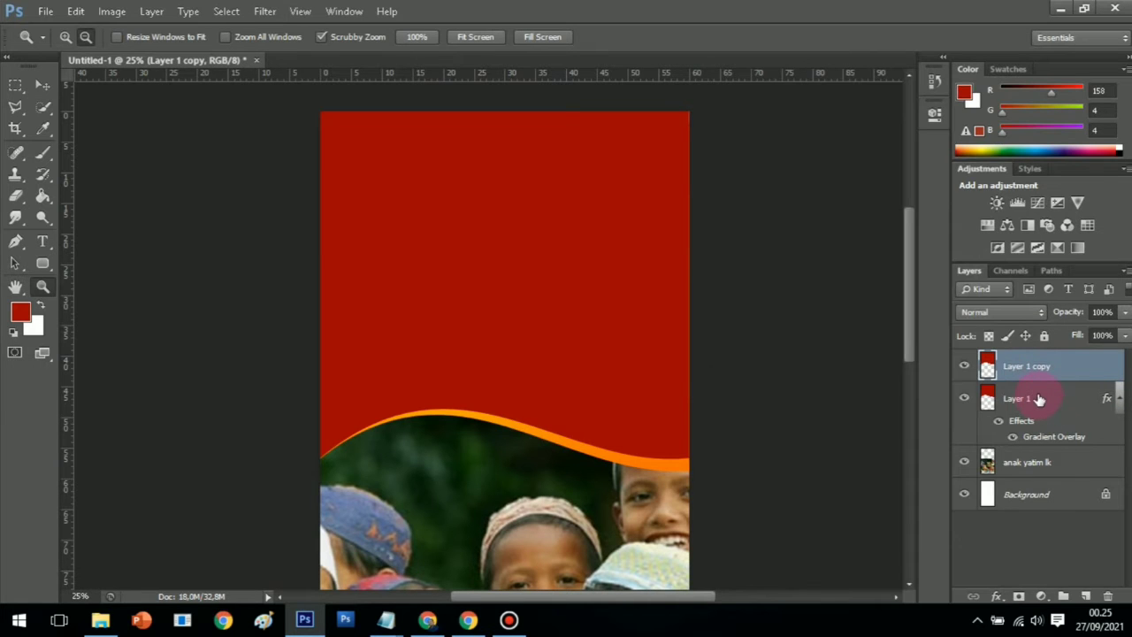
pyautogui.click(1030, 399)
pyautogui.rightClick(1030, 399)
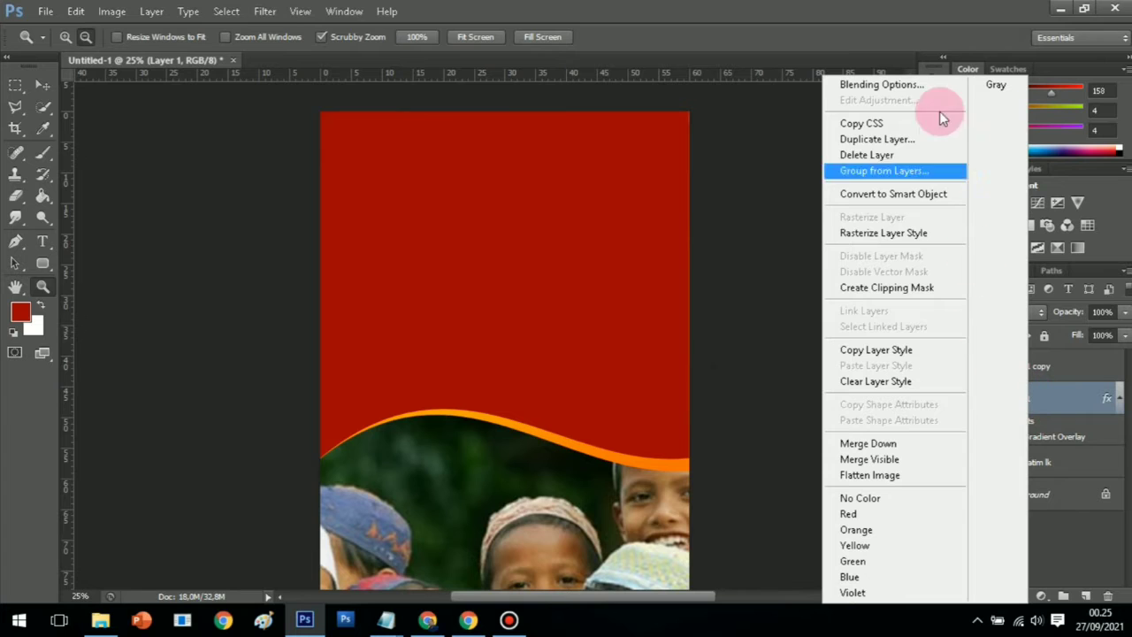
pyautogui.click(906, 235)
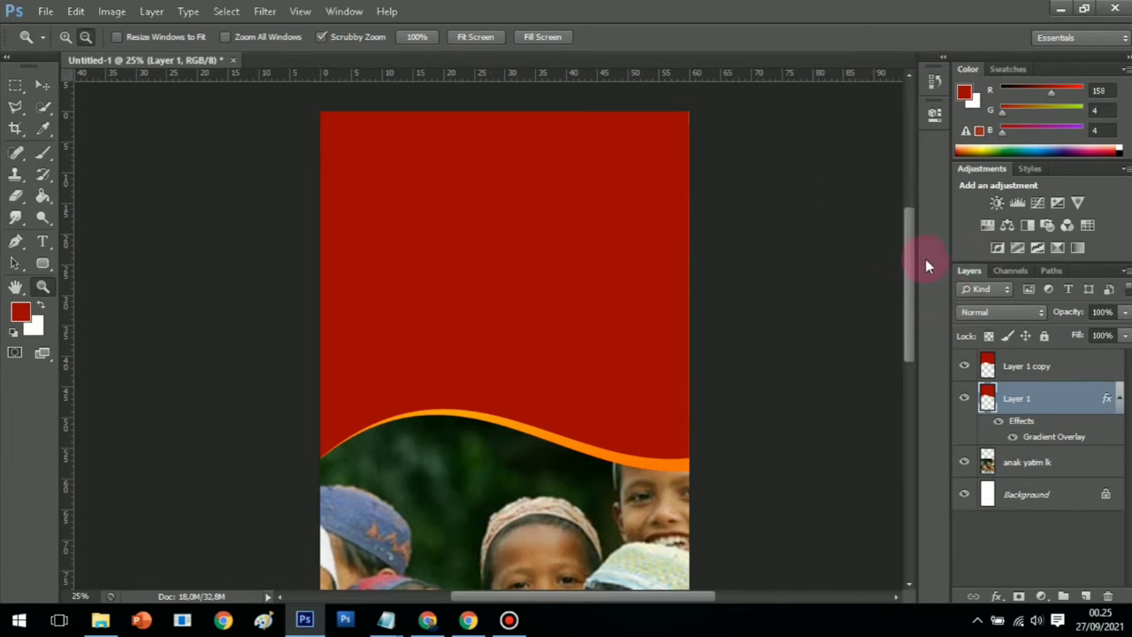
# Merge Layer 1 copy down into Layer 1
pyautogui.click(1031, 370)
pyautogui.rightClick(1028, 366)
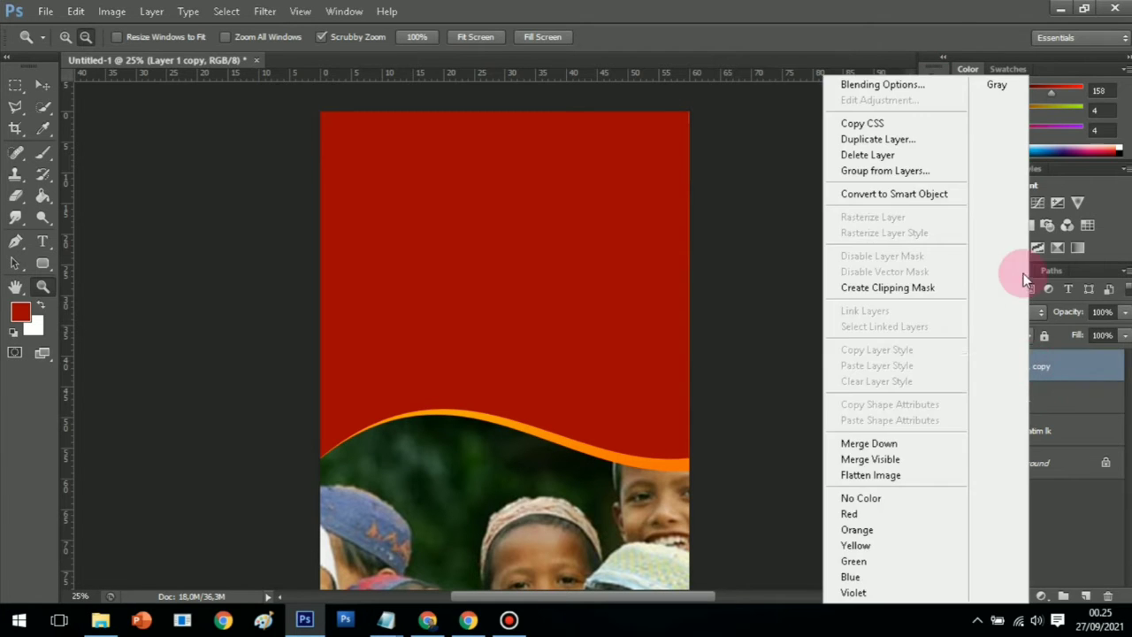
pyautogui.click(918, 452)
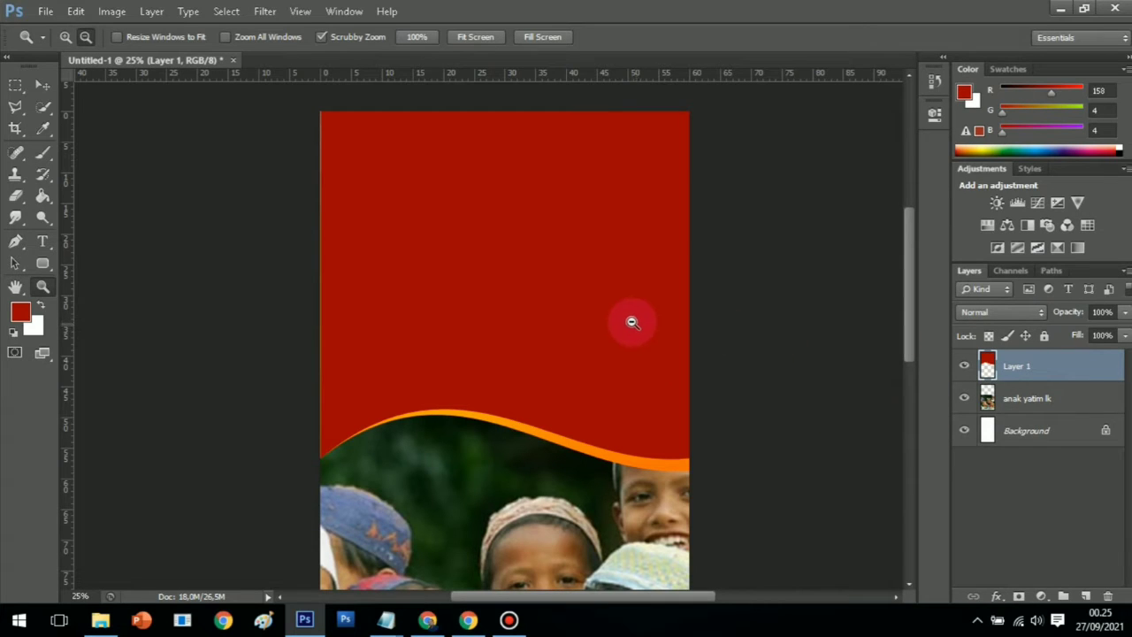
# Add an empty layer above Layer 1 and a vertical guide at 30 cm
pyautogui.click(1087, 595)
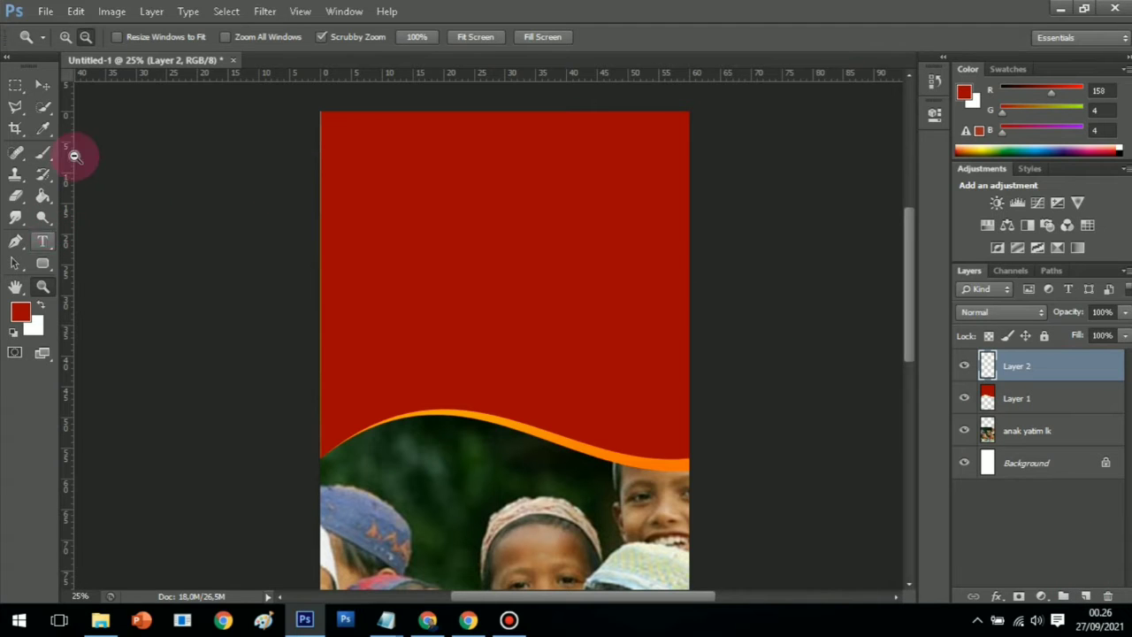
pyautogui.moveTo(73, 132); pyautogui.dragTo(504, 174)
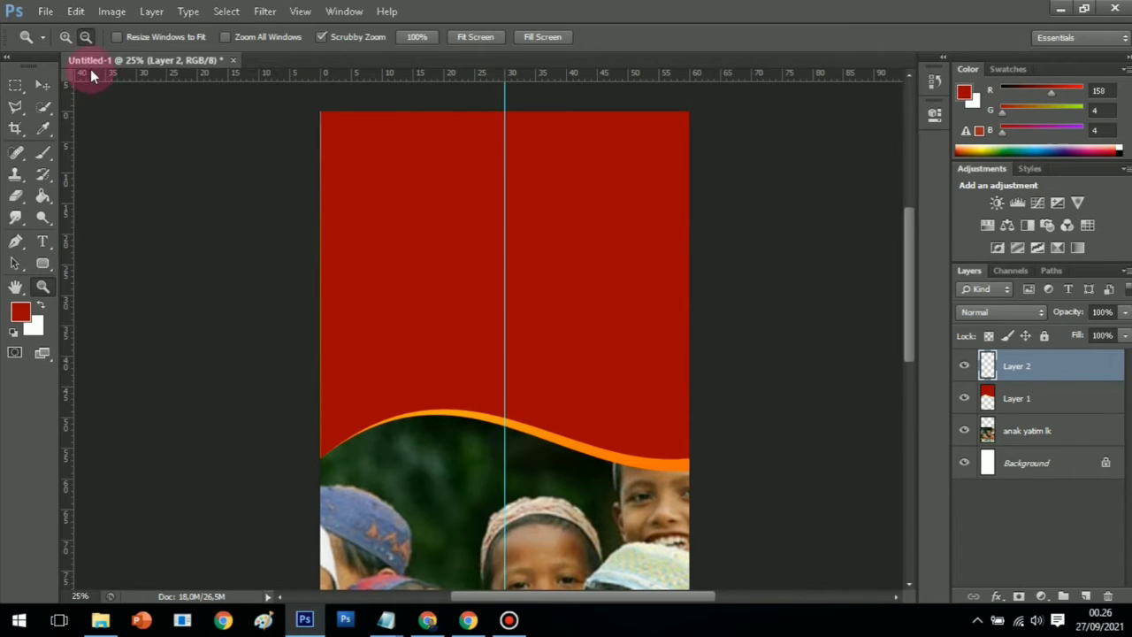
pyautogui.click(77, 13)
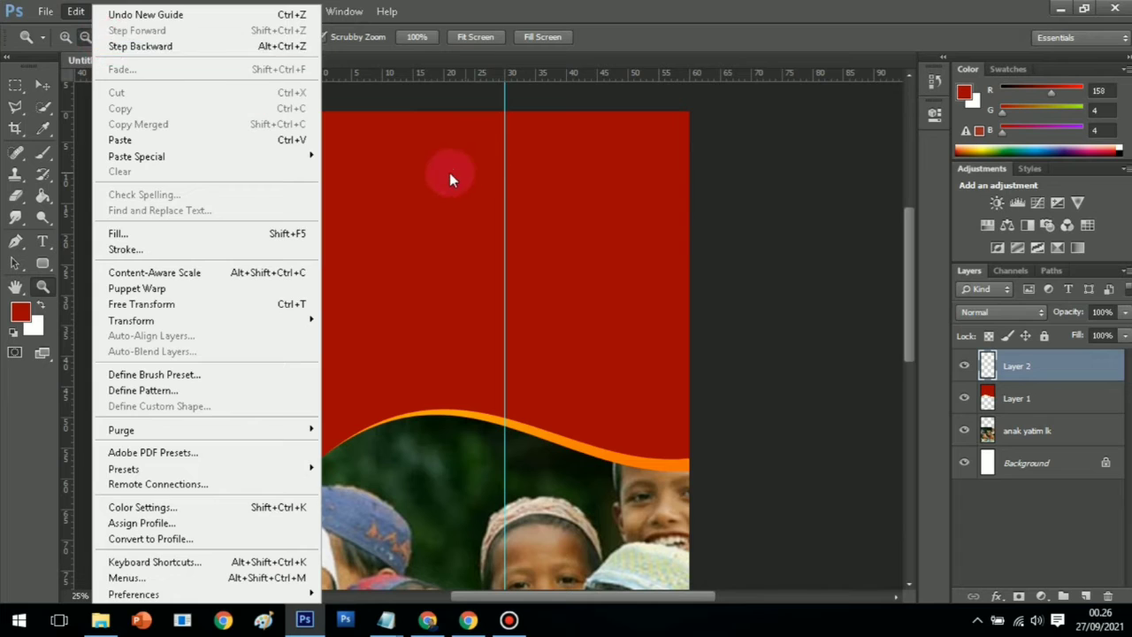
pyautogui.click(449, 173)
pyautogui.click(43, 241)
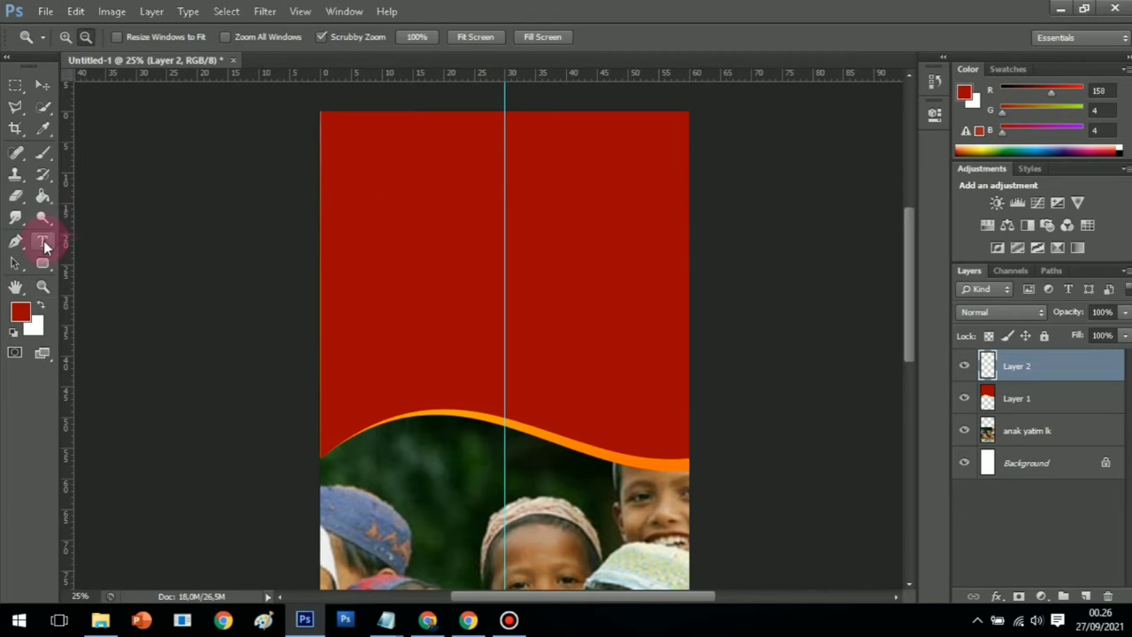
# Type 'SALURKAN BANTUAN ANDA' in white on the guide near the header's top
pyautogui.click(504, 203)
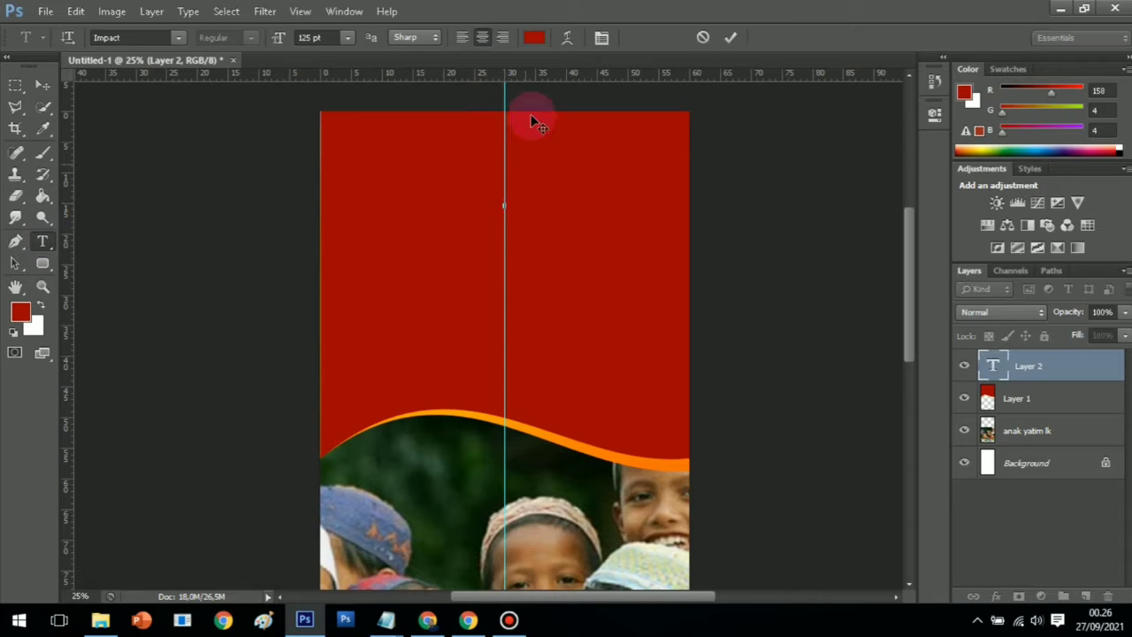
pyautogui.click(537, 37)
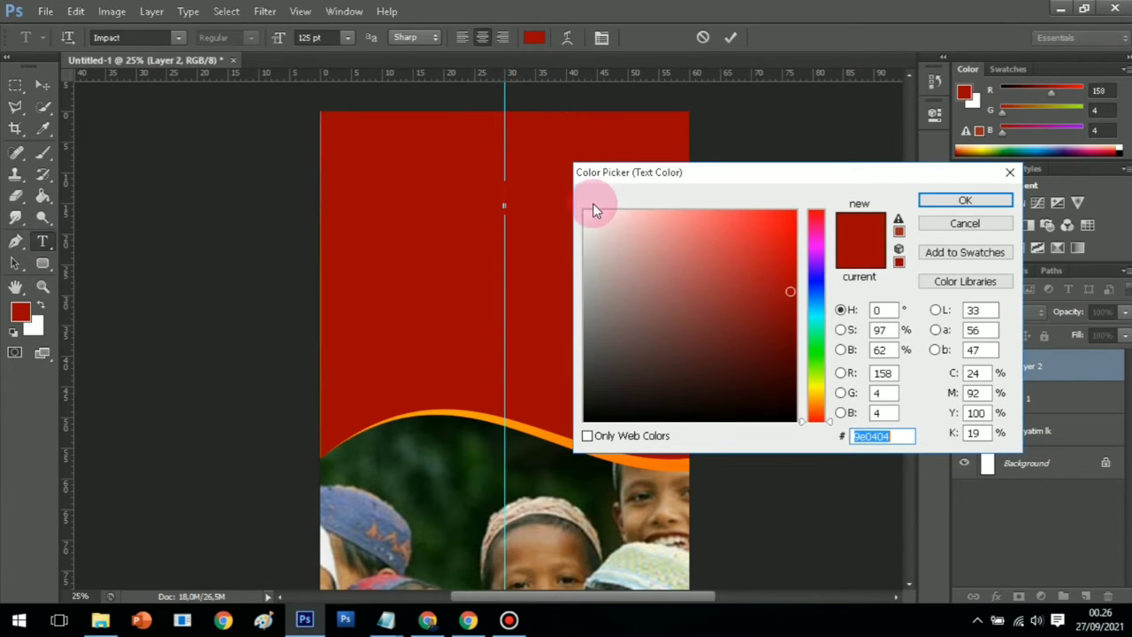
pyautogui.click(584, 211)
pyautogui.click(948, 199)
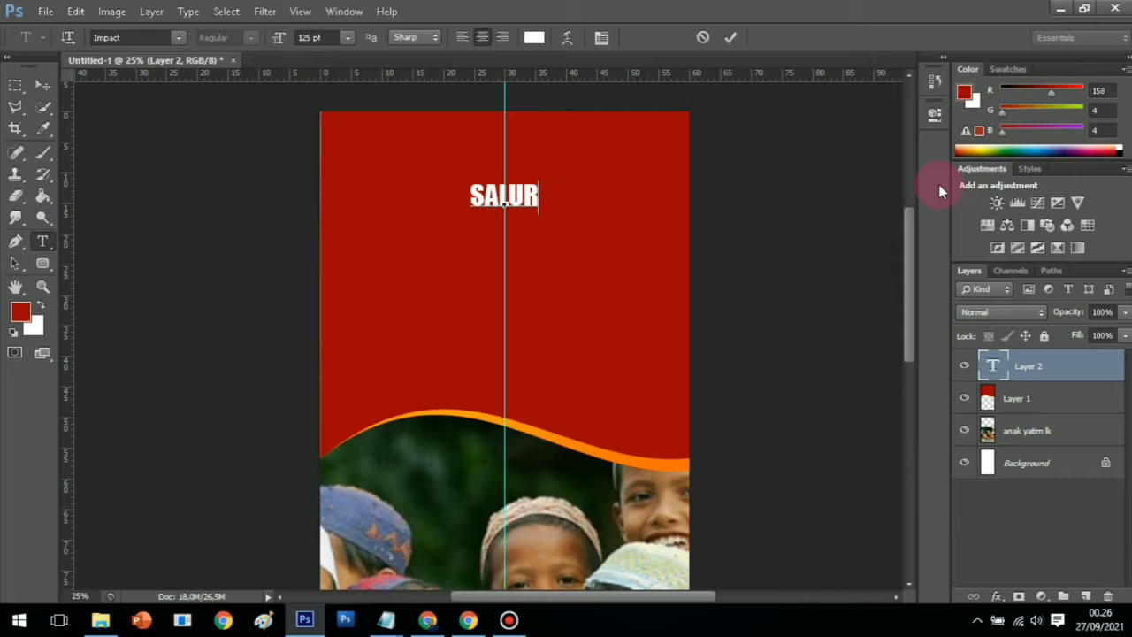
pyautogui.write('KAN')
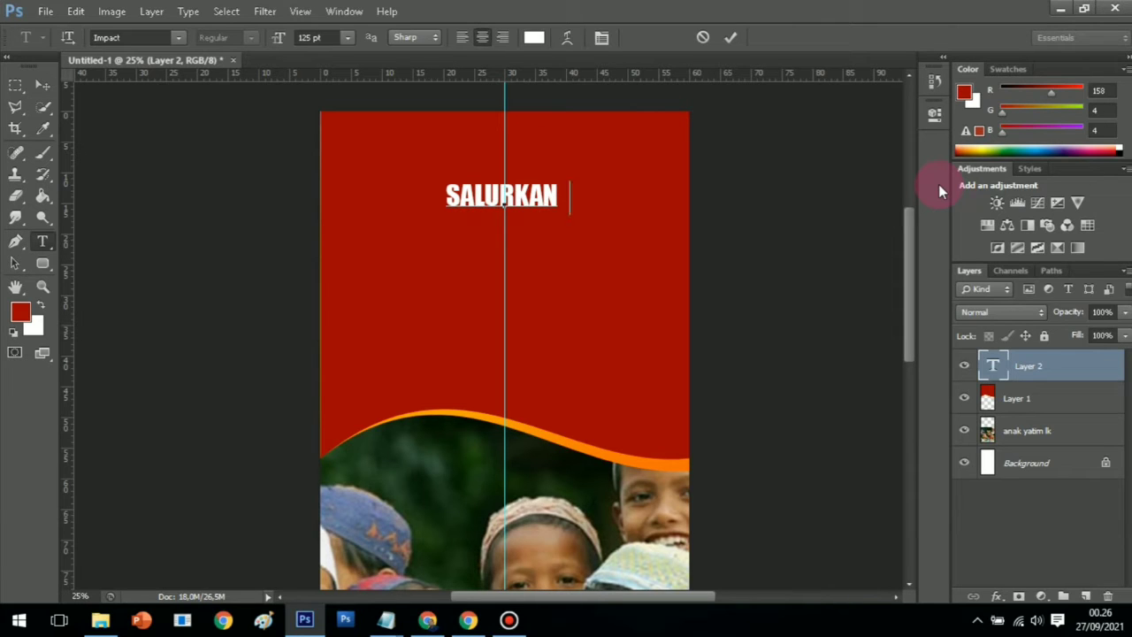
pyautogui.write(' BANTUAN')
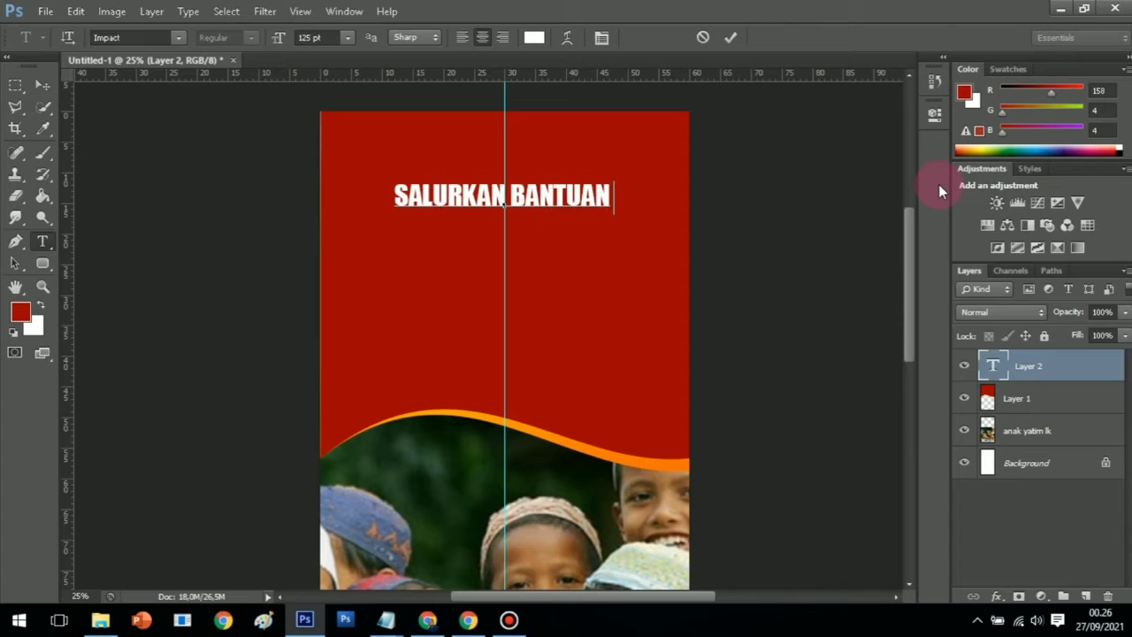
pyautogui.write(' ANDA')
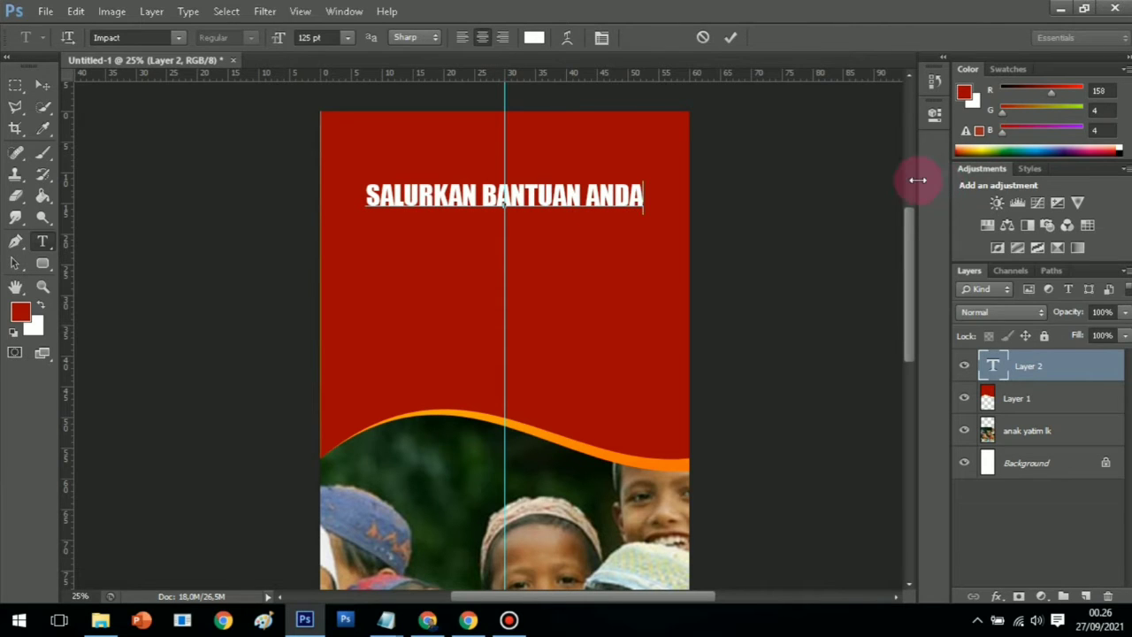
pyautogui.click(42, 285)
# Duplicate the headline text layer and nudge the copy down beneath the original line
pyautogui.rightClick(1043, 368)
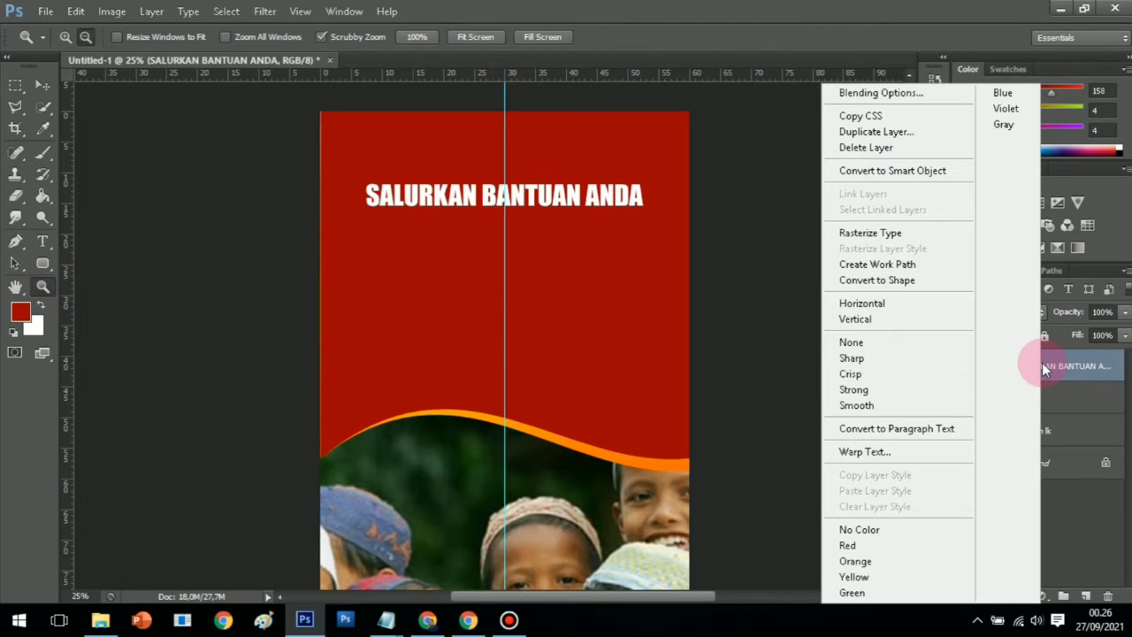
pyautogui.click(884, 132)
pyautogui.click(728, 182)
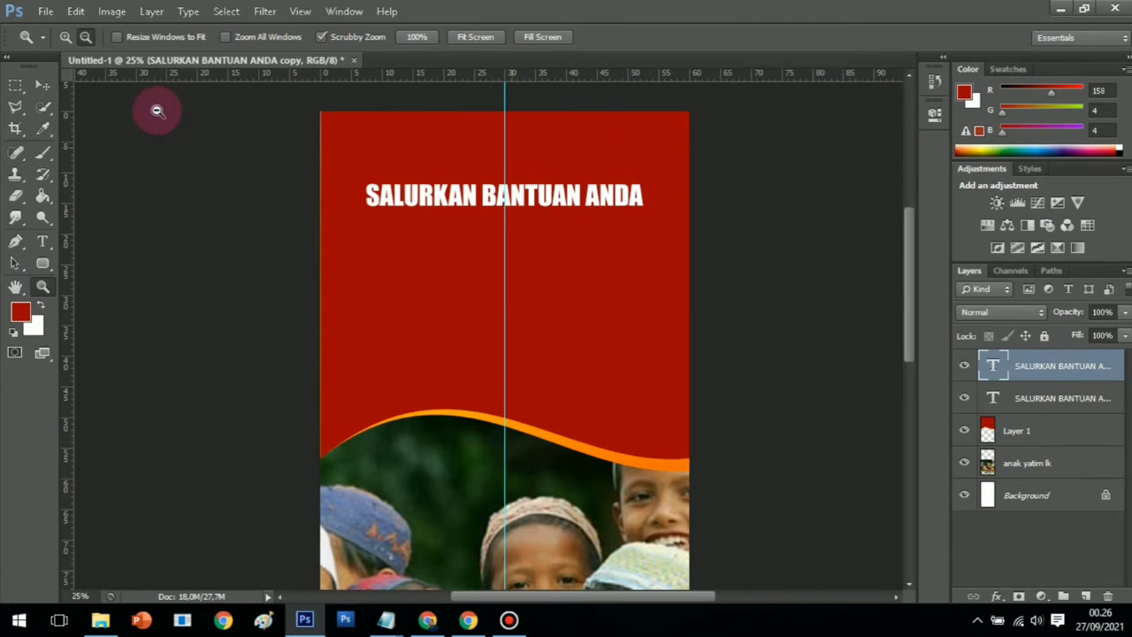
pyautogui.click(46, 86)
pyautogui.press('Down')
pyautogui.press('Down')
pyautogui.press('Down')
pyautogui.press('Down')
pyautogui.press('Down')
pyautogui.press('Down')
pyautogui.press('Down')
pyautogui.press('Down')
pyautogui.press('Down')
pyautogui.press('Down')
pyautogui.press('Down')
pyautogui.press('Down')
pyautogui.press('Down')
pyautogui.press('Down')
pyautogui.press('Down')
pyautogui.press('Down')
pyautogui.press('Down')
pyautogui.press('Down')
pyautogui.press('Down')
pyautogui.press('Down')
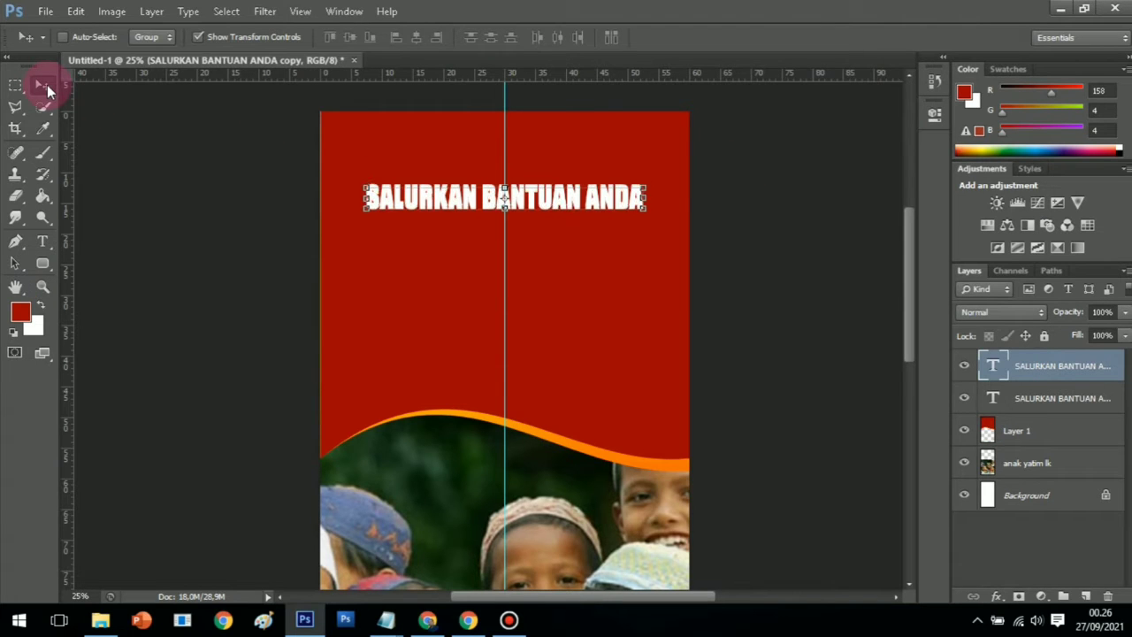
pyautogui.press('Down')
pyautogui.press('Down')
pyautogui.press('Down')
pyautogui.press('Down')
pyautogui.press('Down')
pyautogui.press('Down')
pyautogui.press('Down')
pyautogui.press('Down')
pyautogui.press('Down')
pyautogui.press('Down')
pyautogui.press('Down')
pyautogui.press('Down')
pyautogui.press('Down')
pyautogui.press('Down')
pyautogui.press('Down')
pyautogui.press('Down')
pyautogui.press('Down')
pyautogui.press('Down')
pyautogui.press('Down')
pyautogui.press('Down')
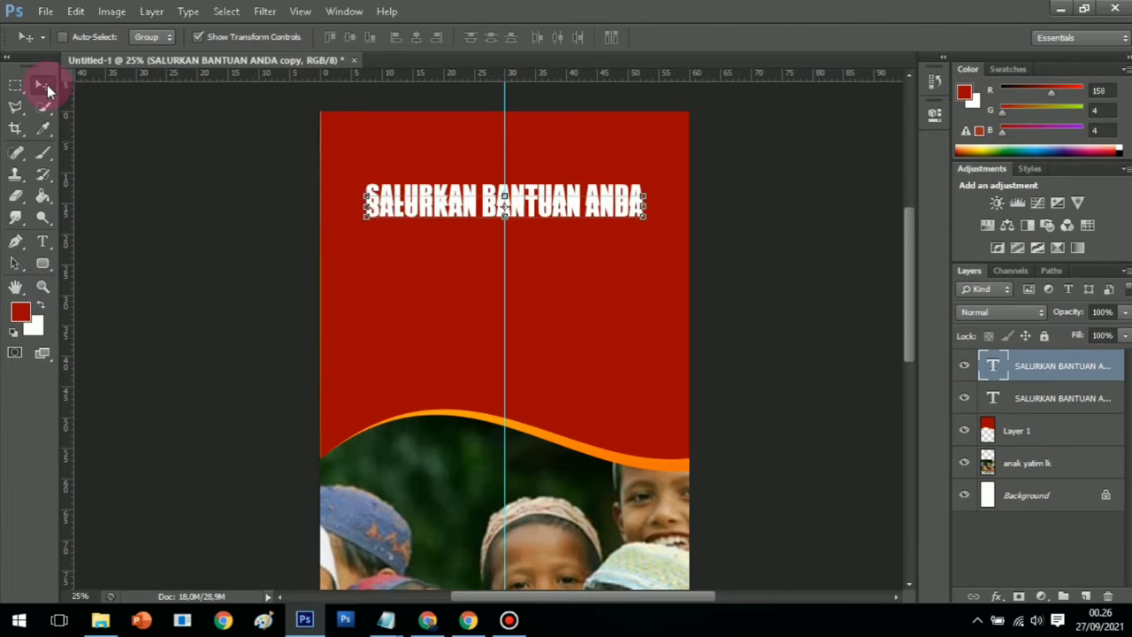
pyautogui.press('Down')
pyautogui.press('Down')
pyautogui.press('Down')
pyautogui.press('Down')
pyautogui.press('Down')
pyautogui.press('Down')
pyautogui.press('Down')
pyautogui.press('Down')
pyautogui.press('Down')
pyautogui.press('Down')
pyautogui.press('Down')
pyautogui.press('Down')
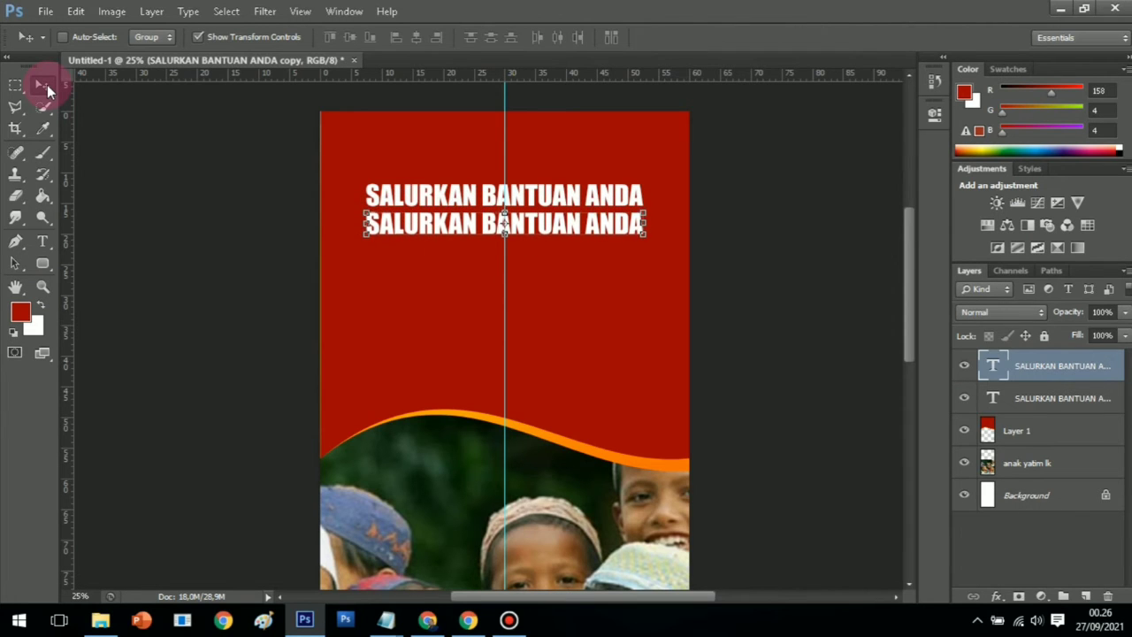
# Replace the copied headline line with 'UNTUK MEREKA YANG MEMBUTUHKAN' and 'ULURAN TANGAN KITA' on two lines
pyautogui.click(41, 240)
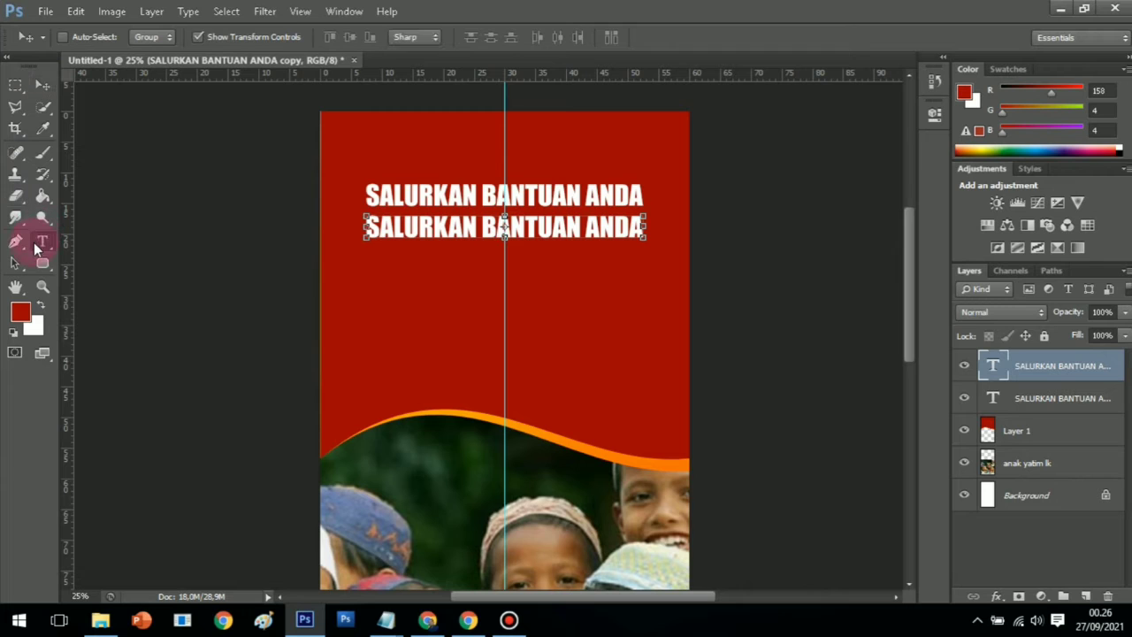
pyautogui.click(365, 227)
pyautogui.moveTo(362, 227); pyautogui.dragTo(673, 228)
pyautogui.write('UNTUK M ')
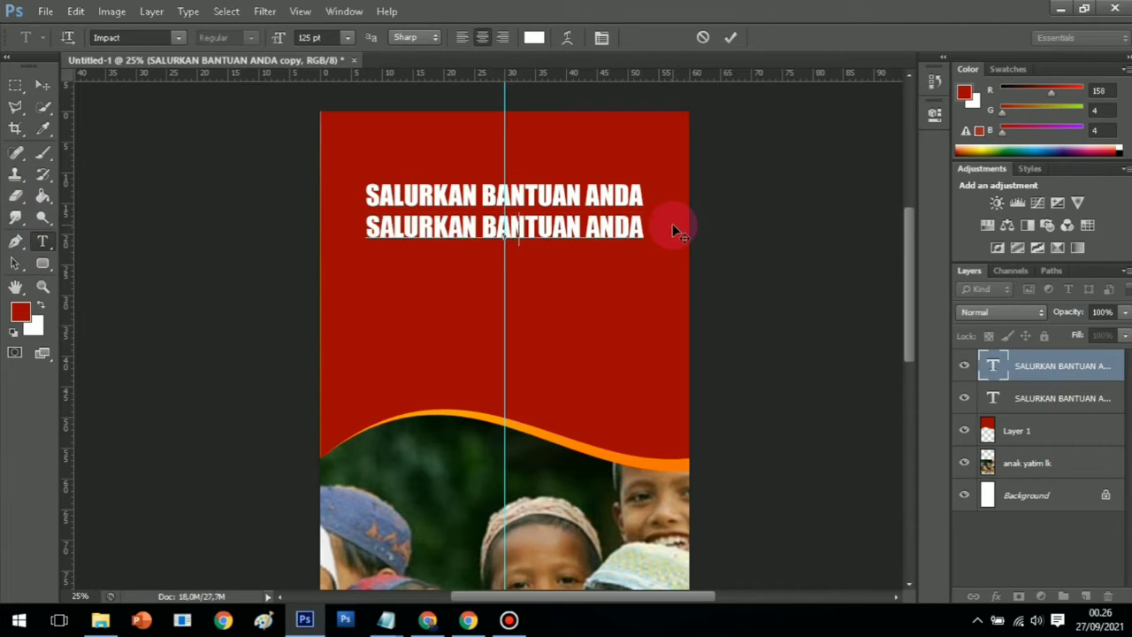
pyautogui.write('ER')
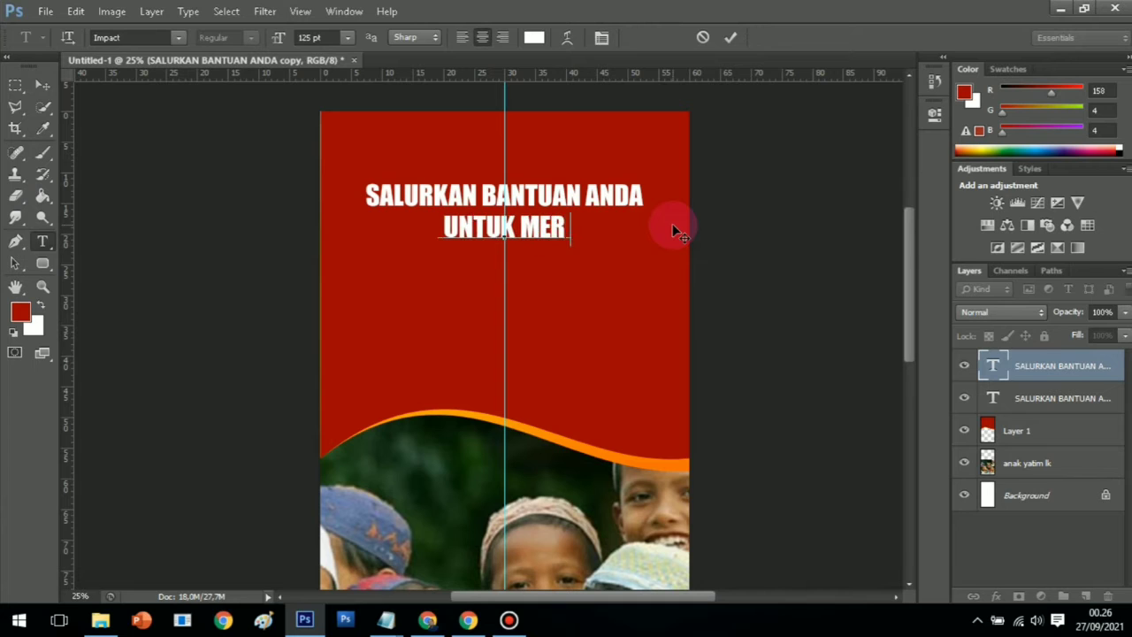
pyautogui.write('EKA YANG ')
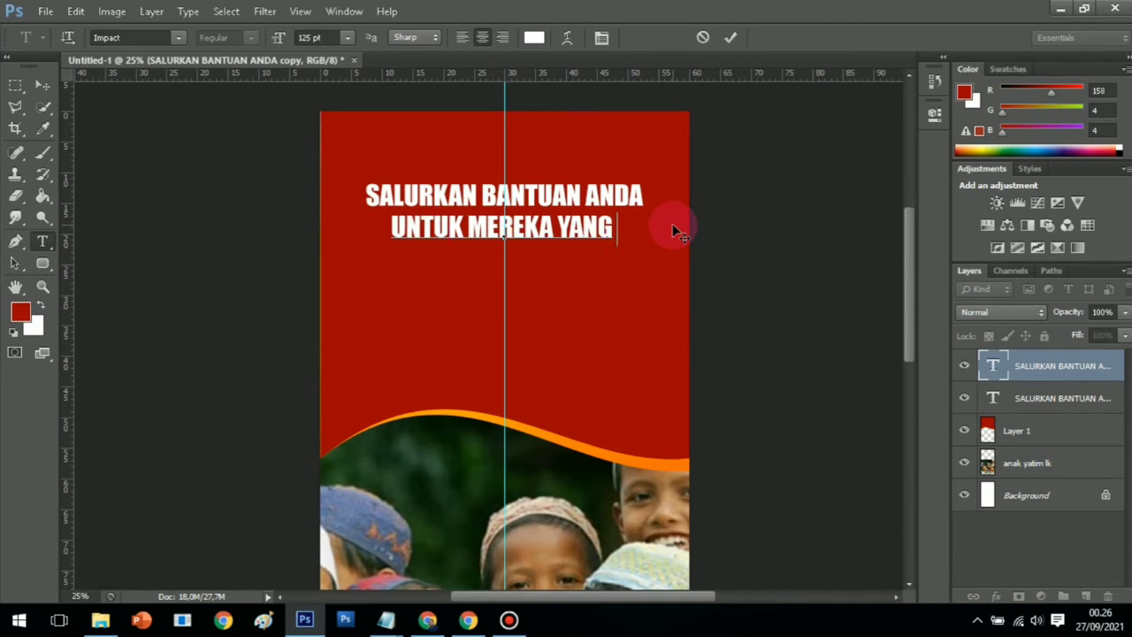
pyautogui.write('MEMB')
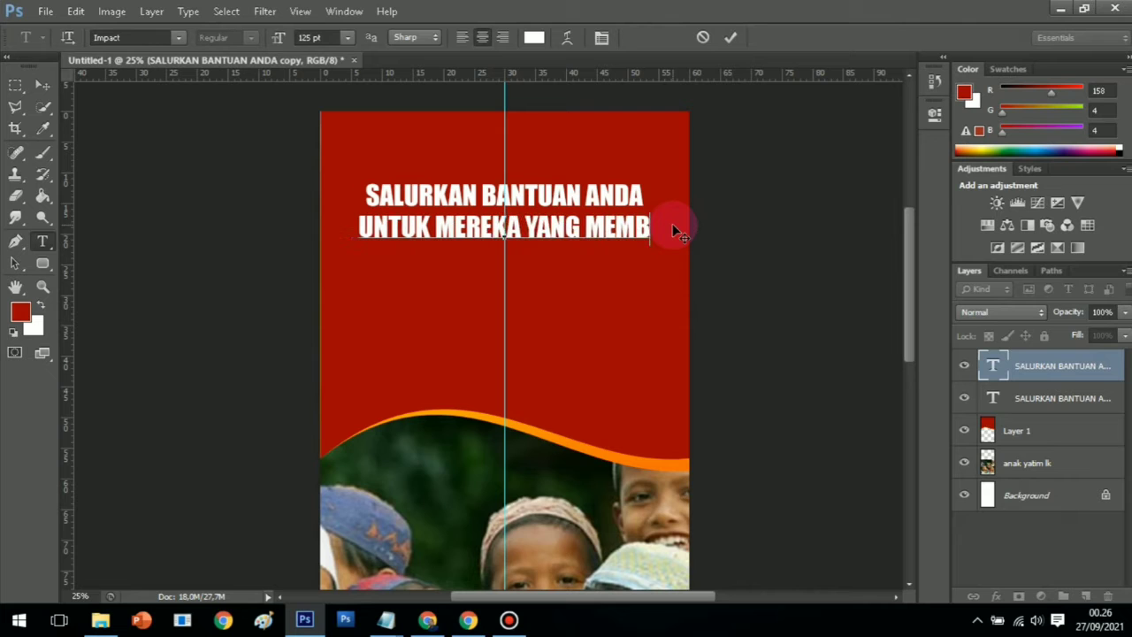
pyautogui.write('UTUHKA')
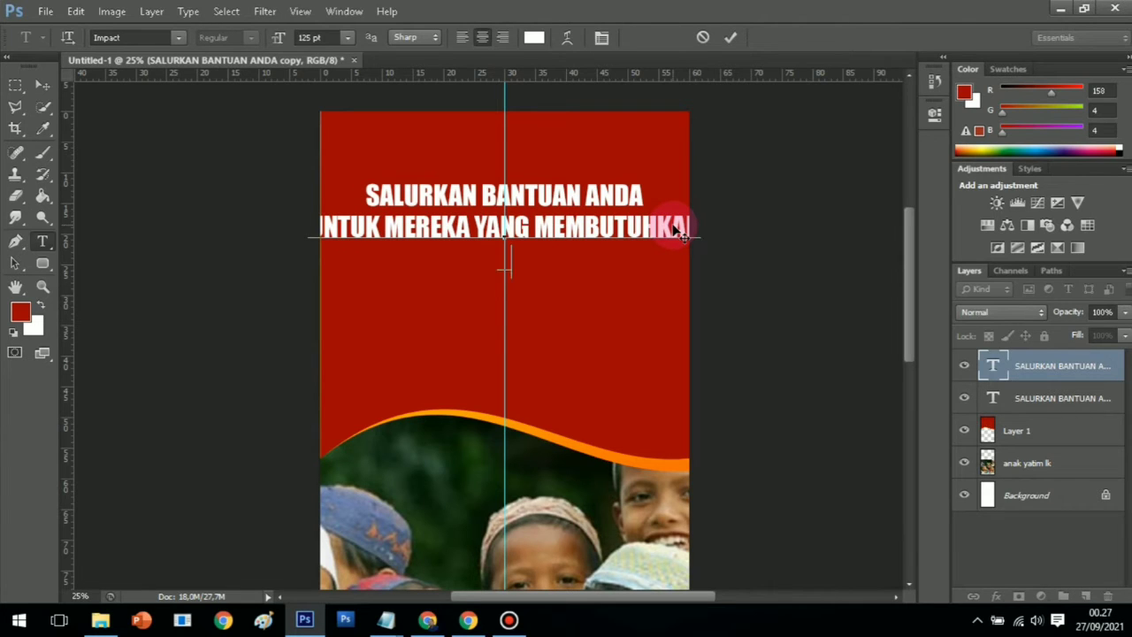
pyautogui.write('ULURAN ')
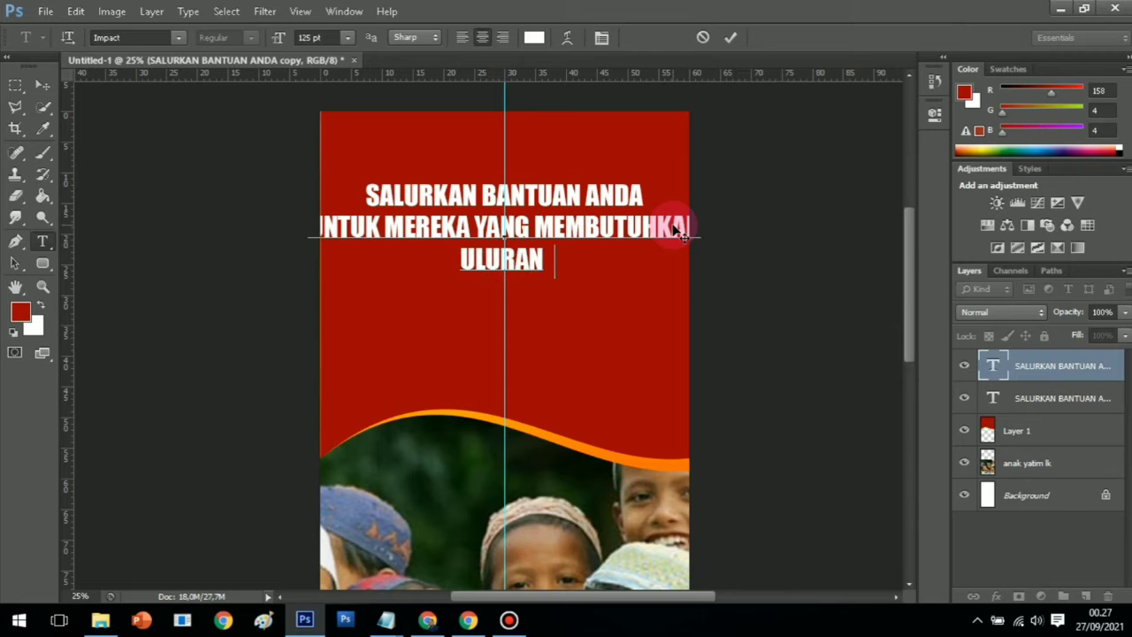
pyautogui.write('TANGAN KITA')
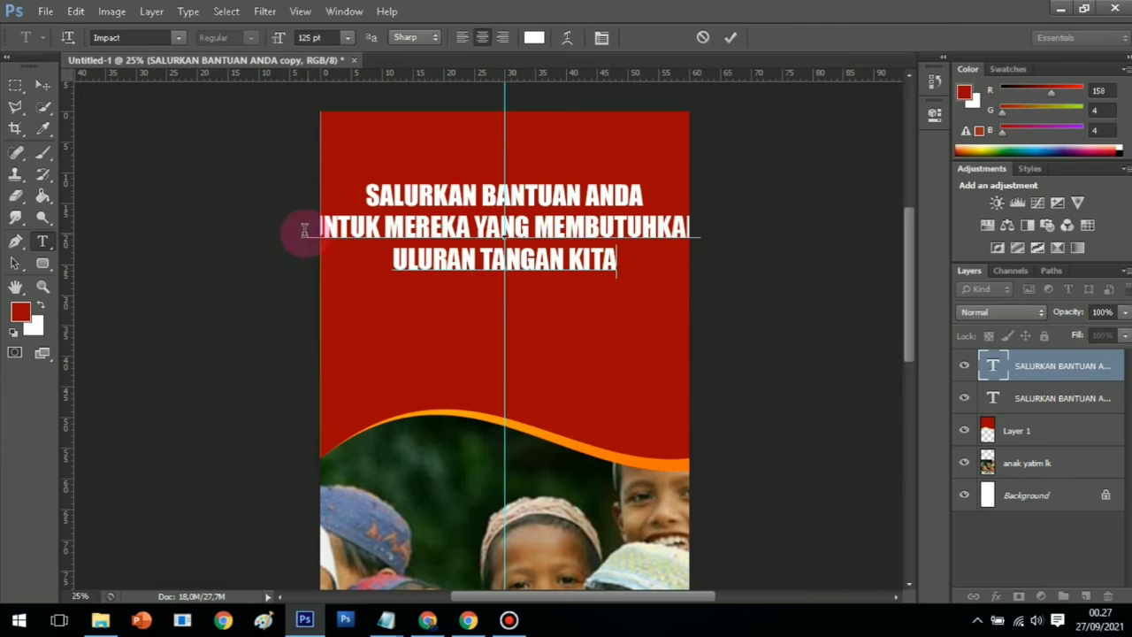
# Lower the font size of both subheading lines until UNTUK MEREKA YANG MEMBUTUHKAN fits, then commit
pyautogui.moveTo(309, 228); pyautogui.dragTo(642, 286)
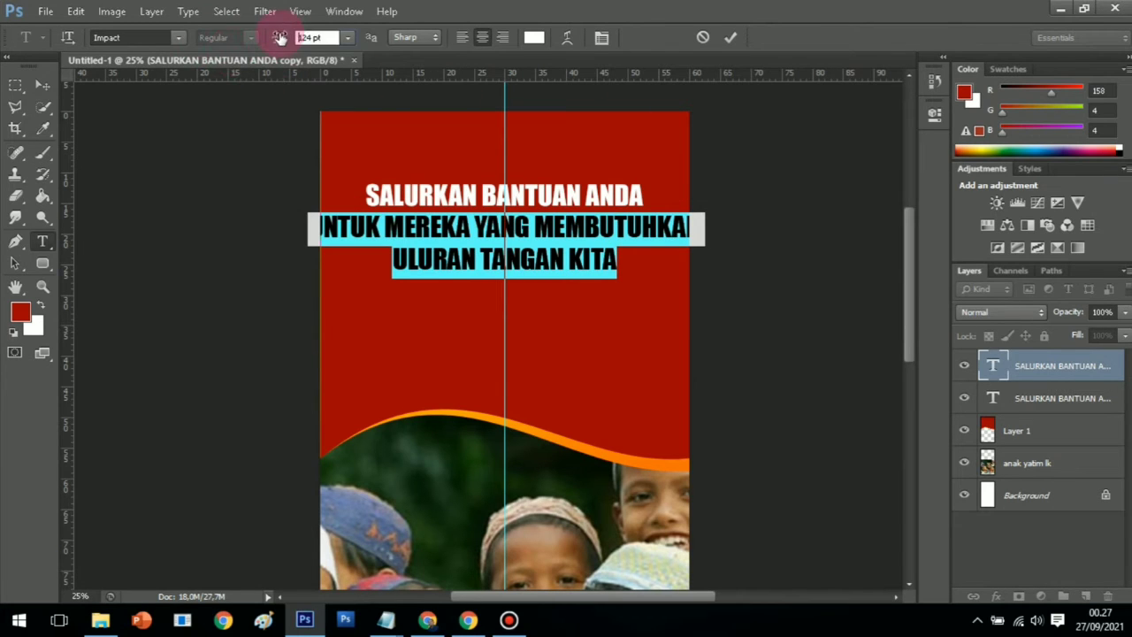
pyautogui.moveTo(279, 37); pyautogui.dragTo(262, 69)
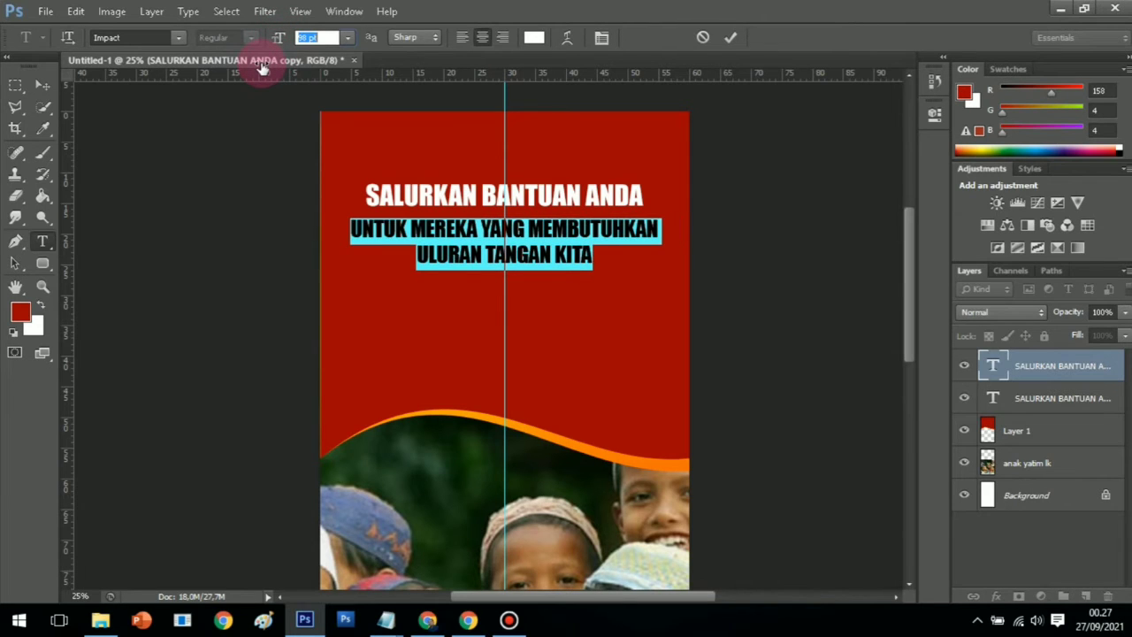
pyautogui.click(44, 286)
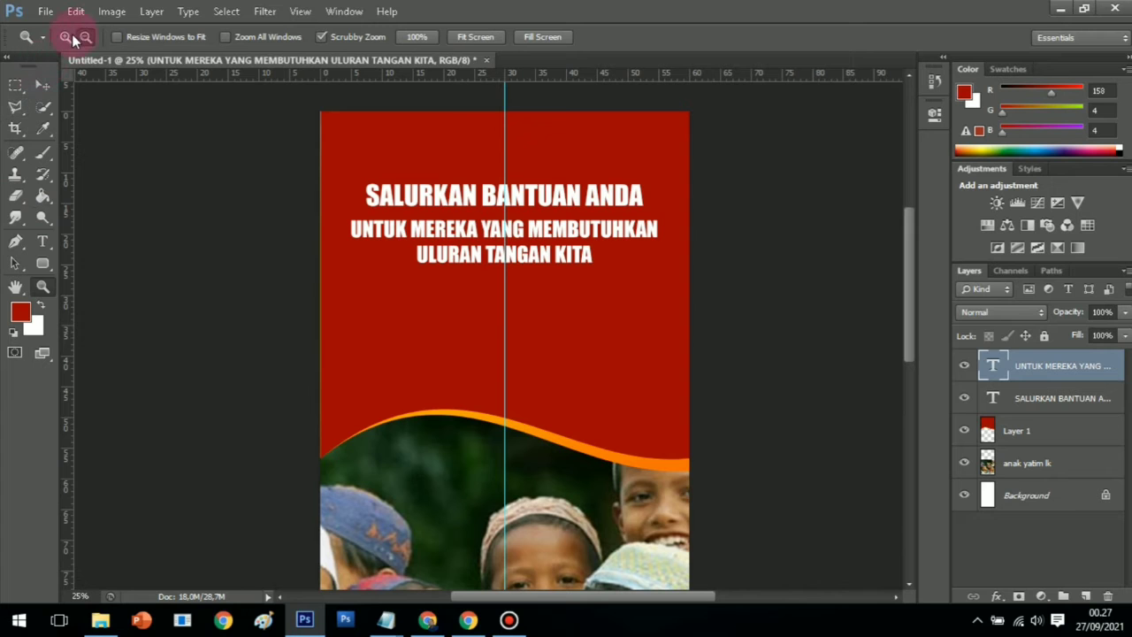
pyautogui.click(504, 272)
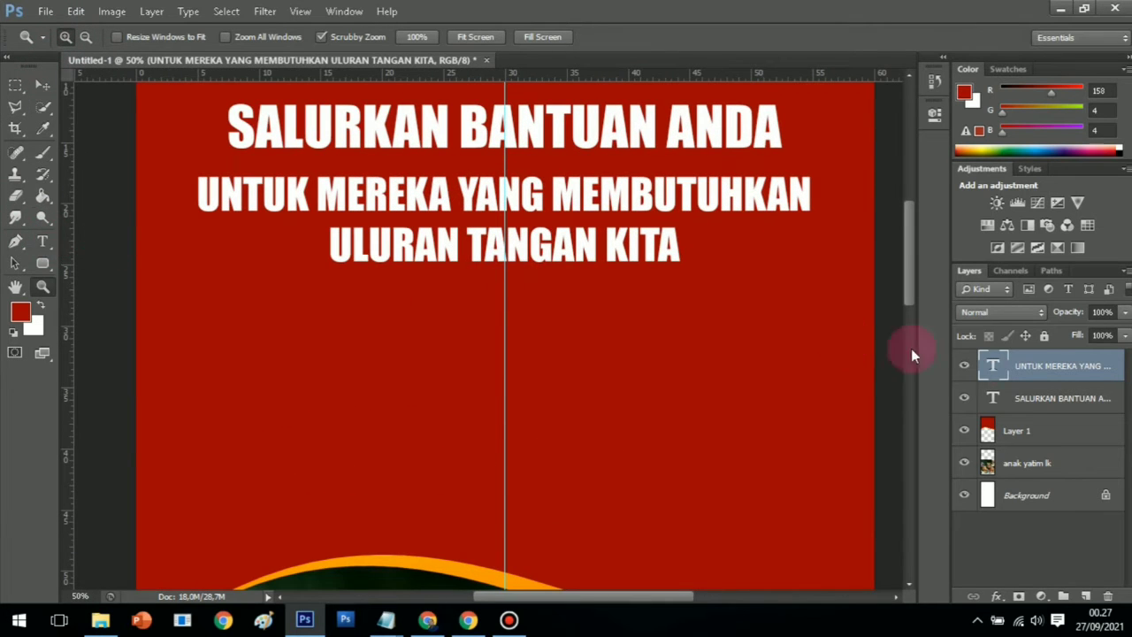
# Add an Orange, Yellow, Orange gradient overlay to the SALURKAN BANTUAN ANDA headline layer
pyautogui.click(1022, 398)
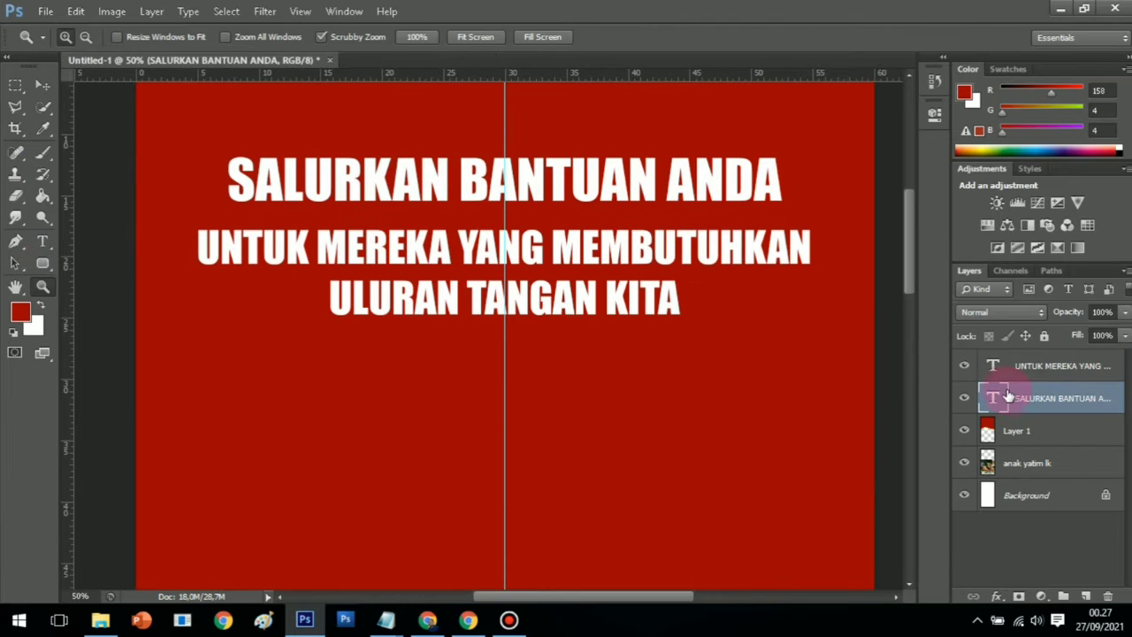
pyautogui.rightClick(1034, 400)
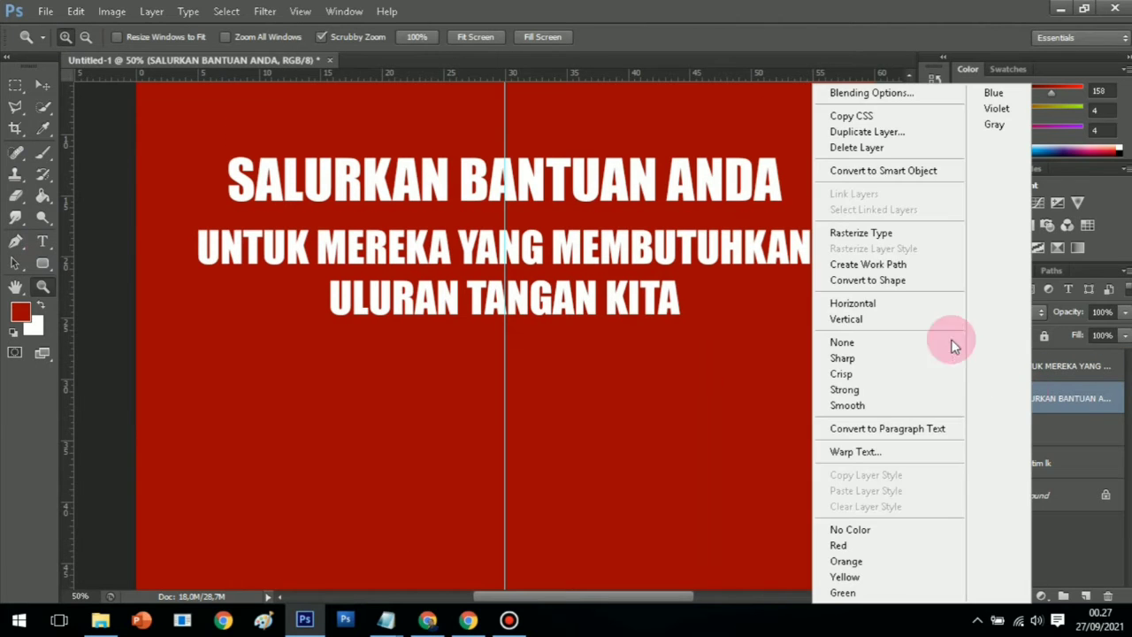
pyautogui.click(859, 94)
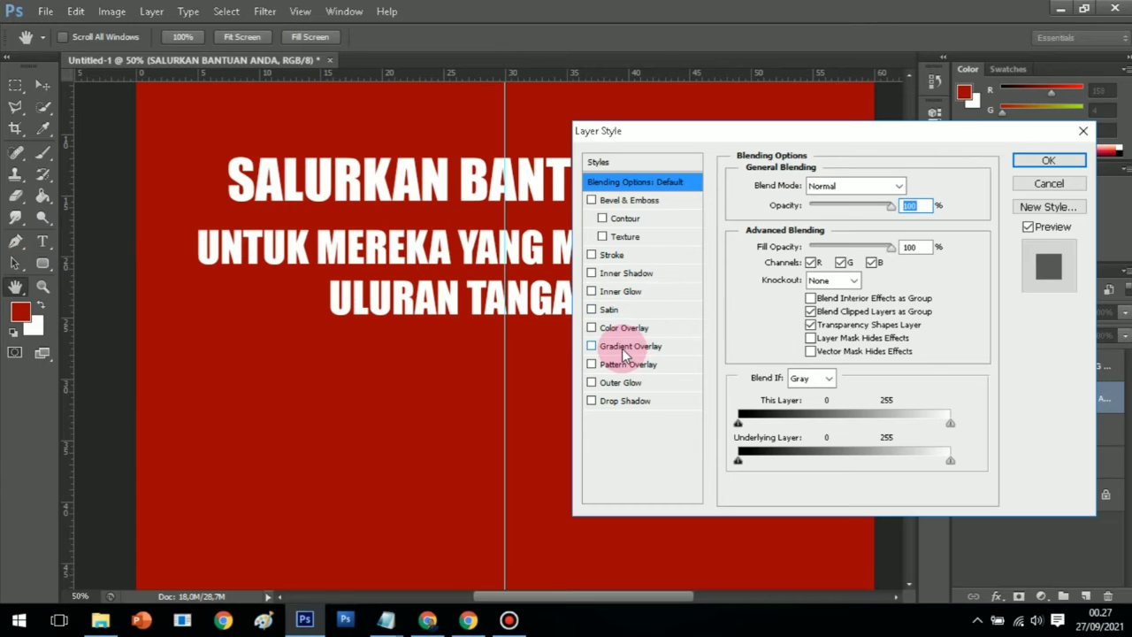
pyautogui.click(624, 349)
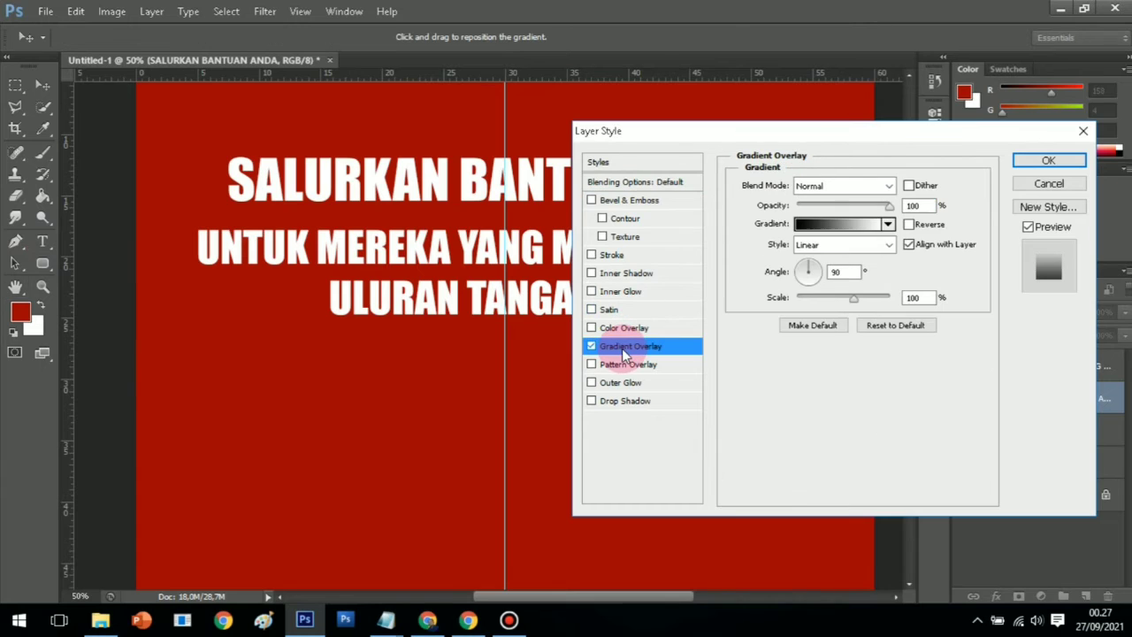
pyautogui.click(853, 224)
pyautogui.click(607, 125)
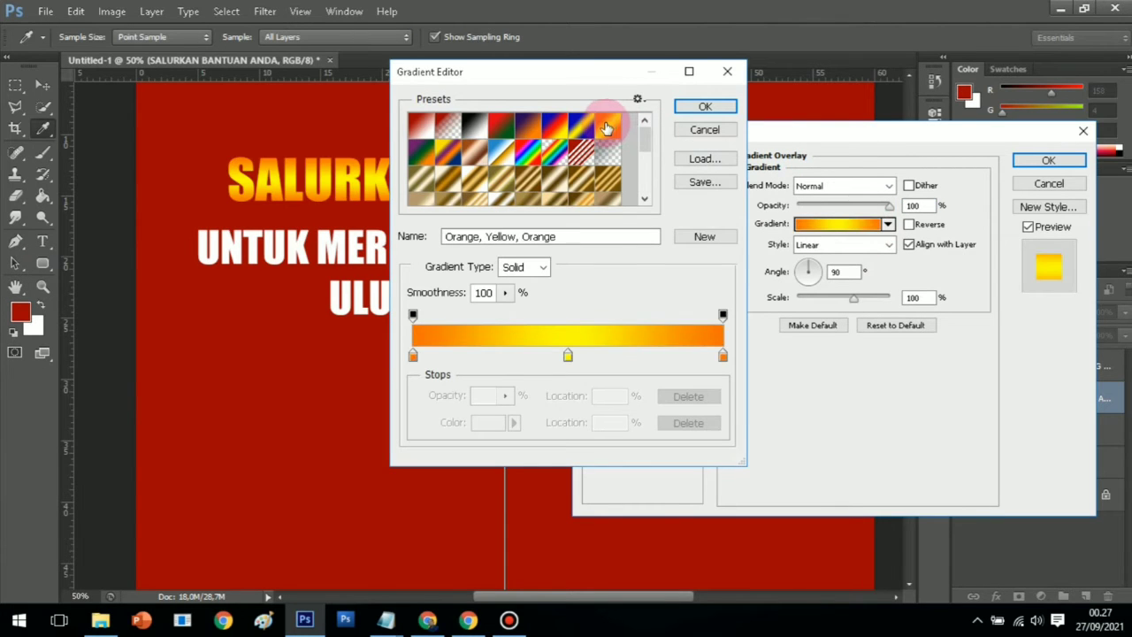
pyautogui.click(706, 107)
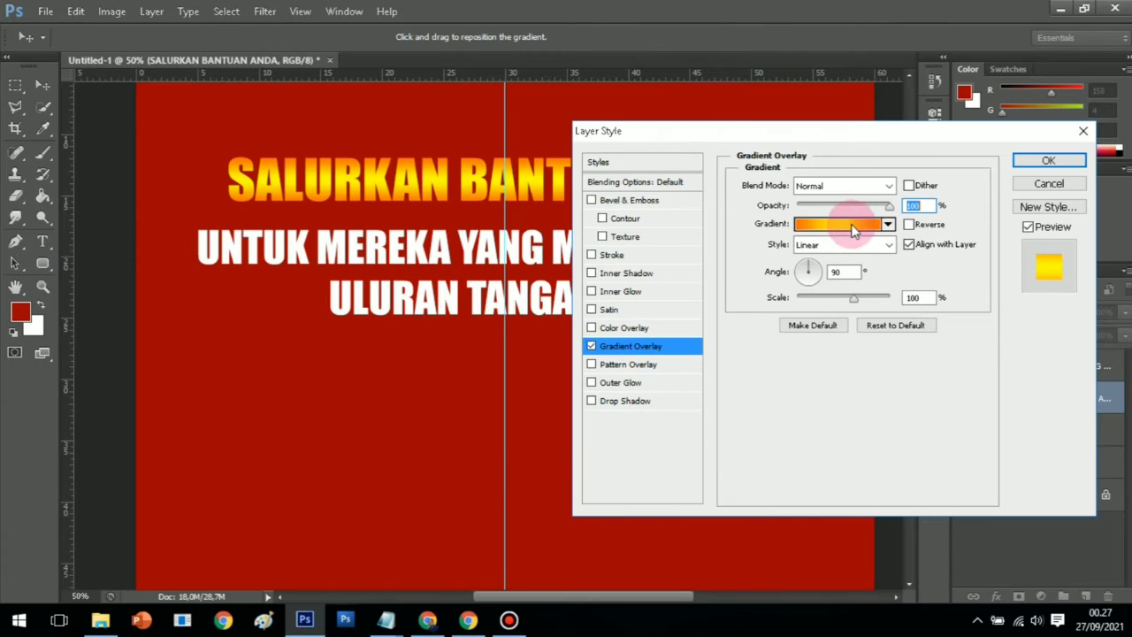
# Add a 5 px black stroke to the headline and apply the layer style
pyautogui.click(610, 256)
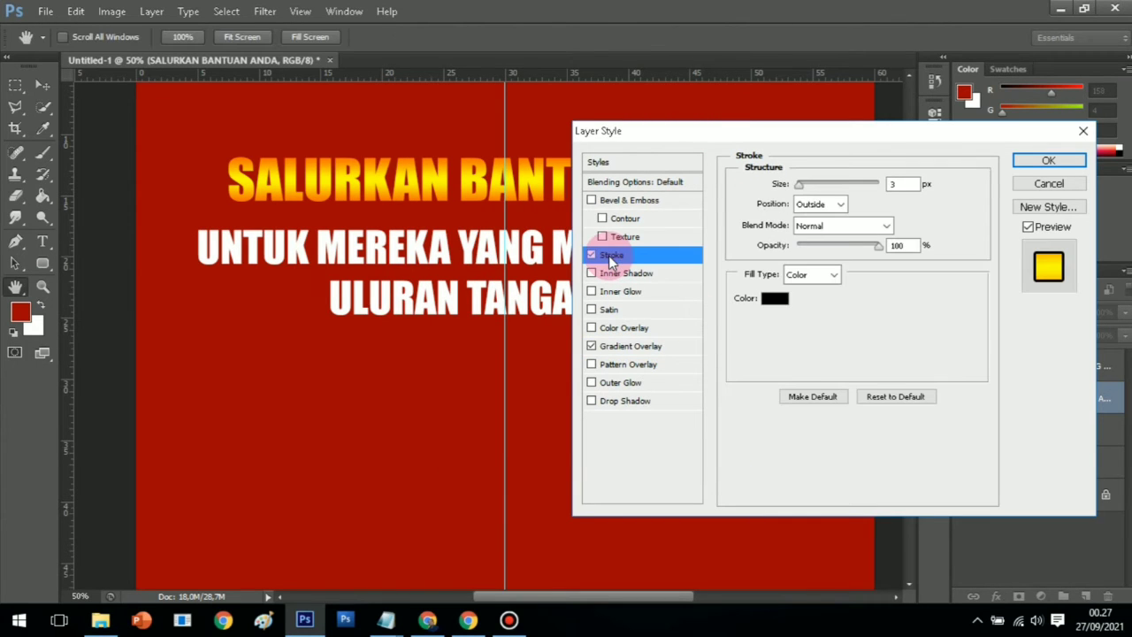
pyautogui.moveTo(802, 185); pyautogui.dragTo(803, 186)
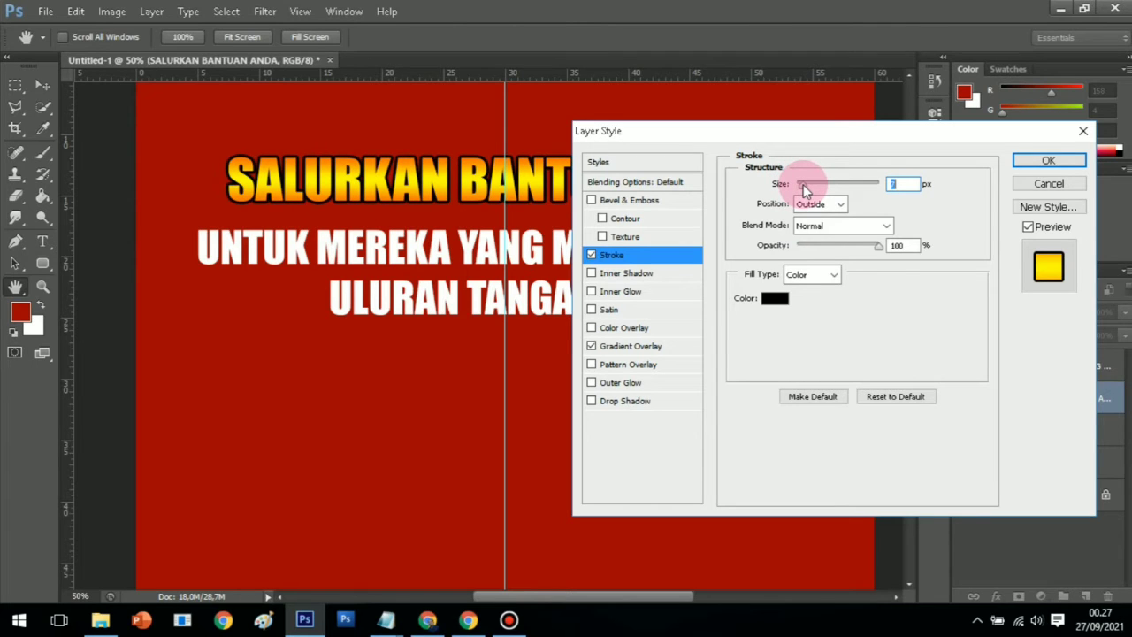
pyautogui.click(900, 183)
pyautogui.write('5')
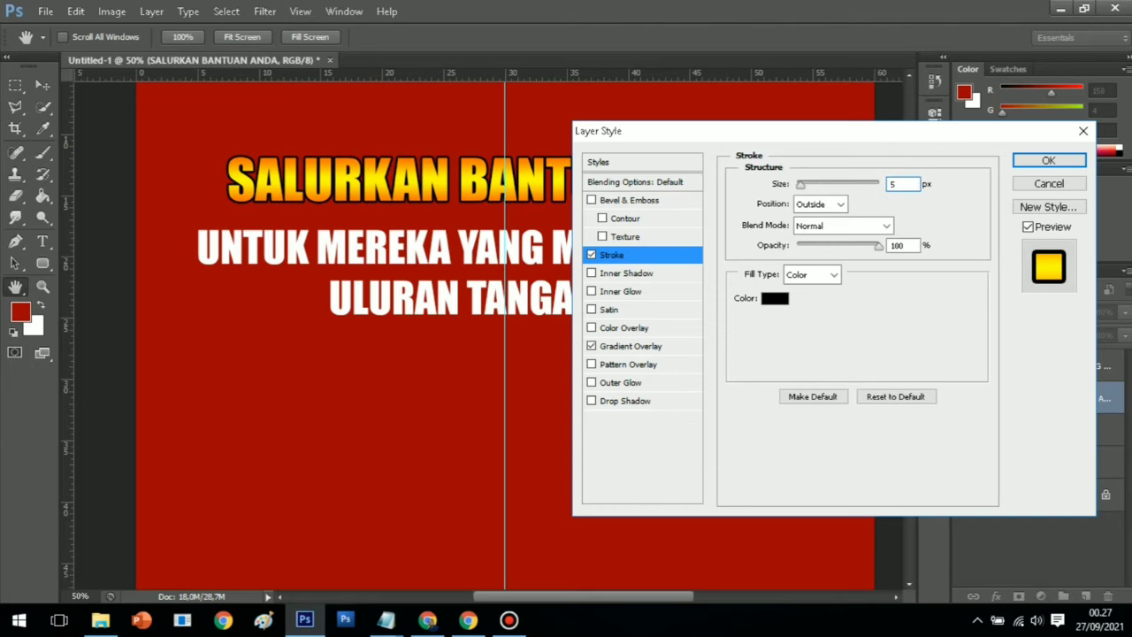
pyautogui.click(1051, 162)
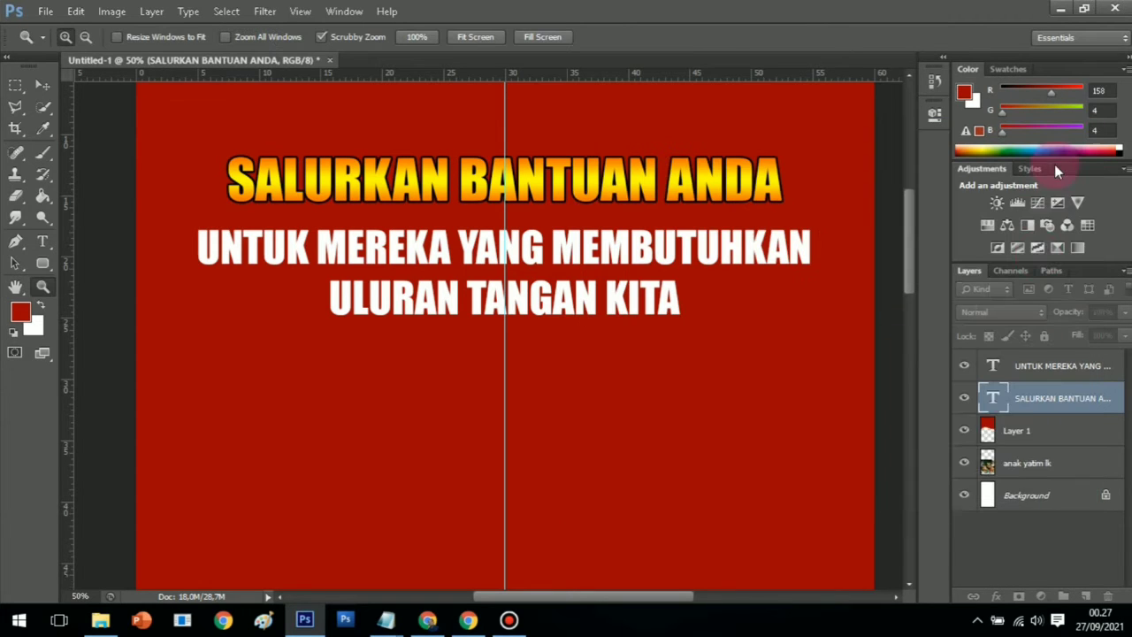
# Add an Orange, Yellow, Orange gradient overlay to the UNTUK MEREKA text layer
pyautogui.rightClick(1046, 369)
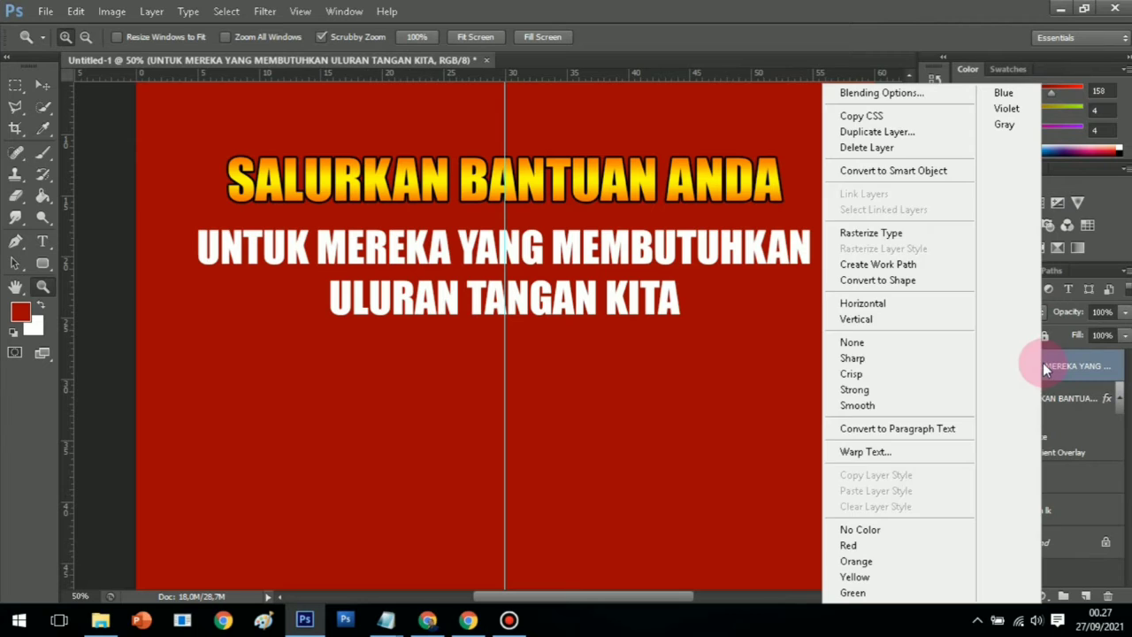
pyautogui.click(910, 104)
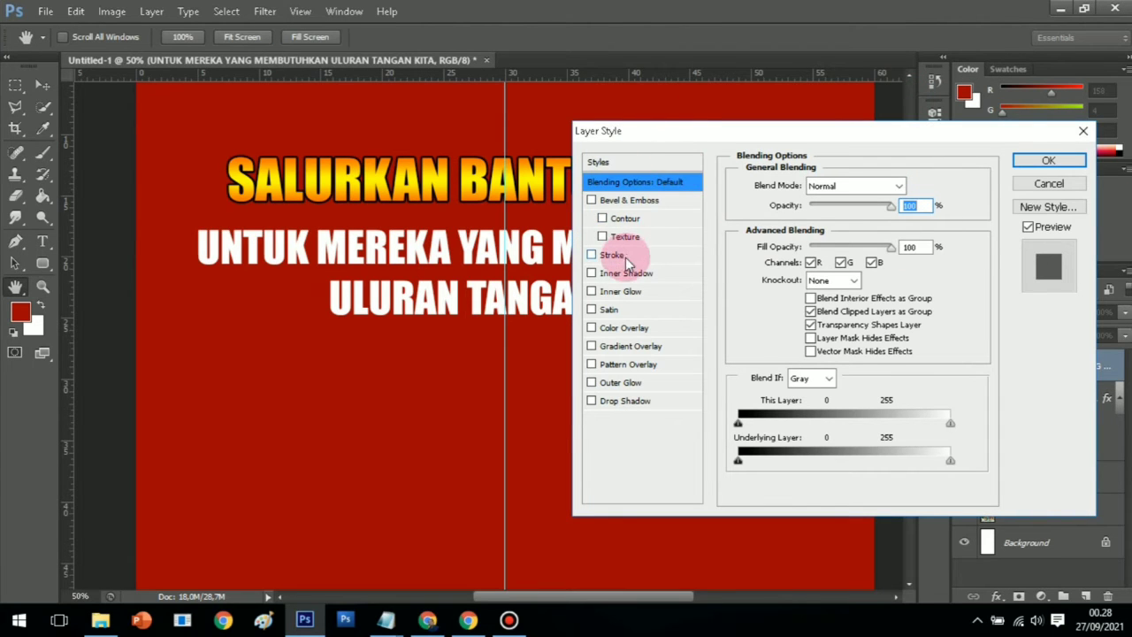
pyautogui.click(626, 346)
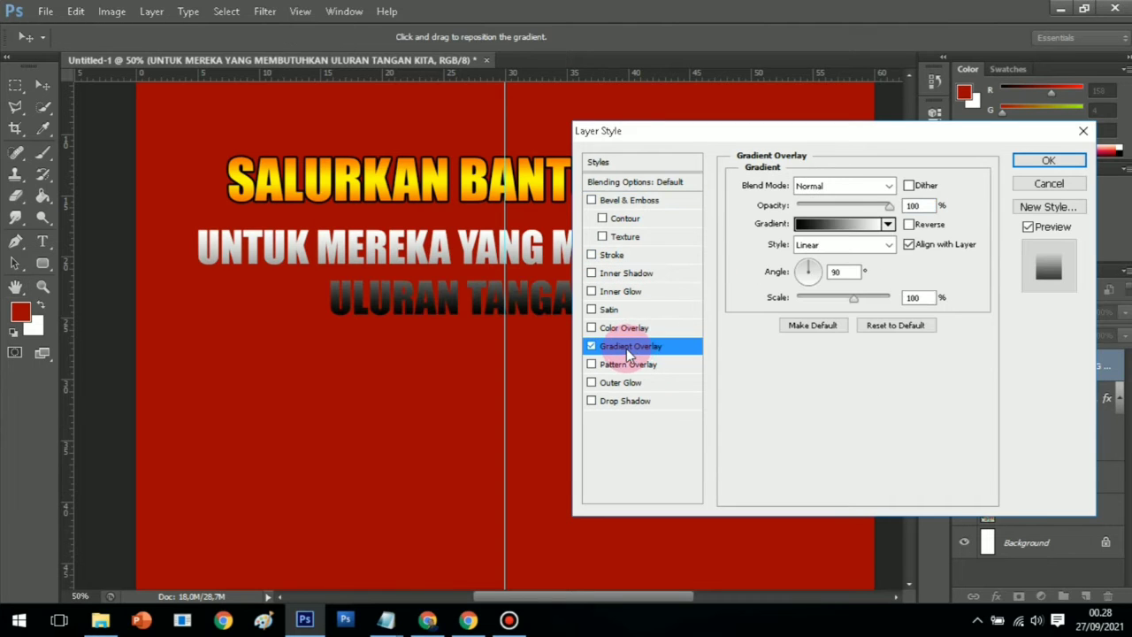
pyautogui.click(842, 225)
pyautogui.click(608, 126)
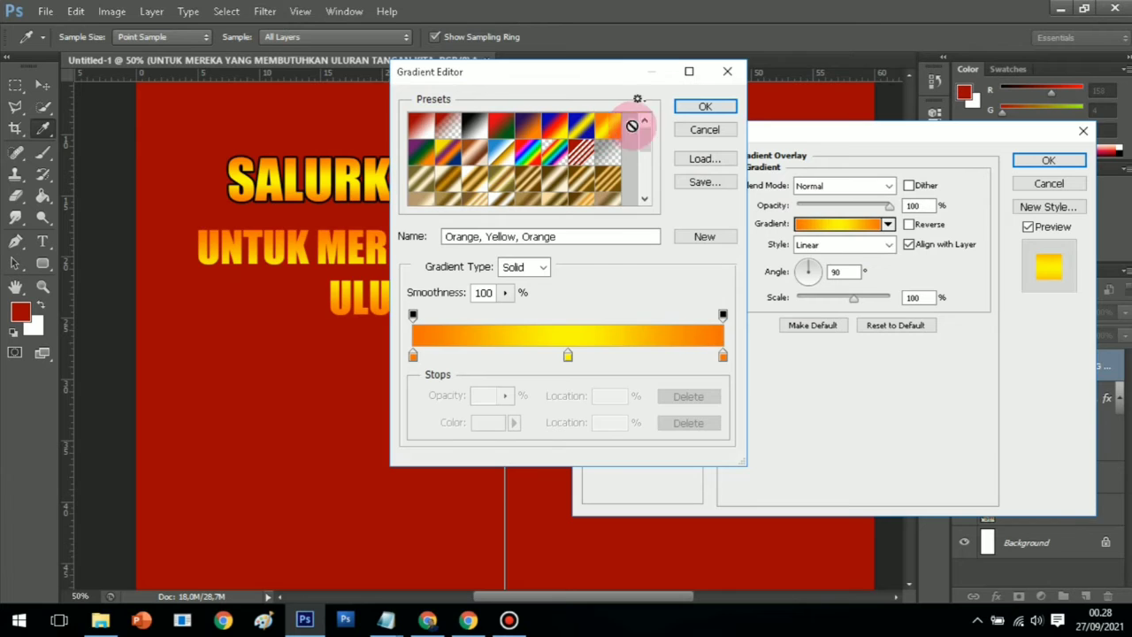
pyautogui.click(716, 109)
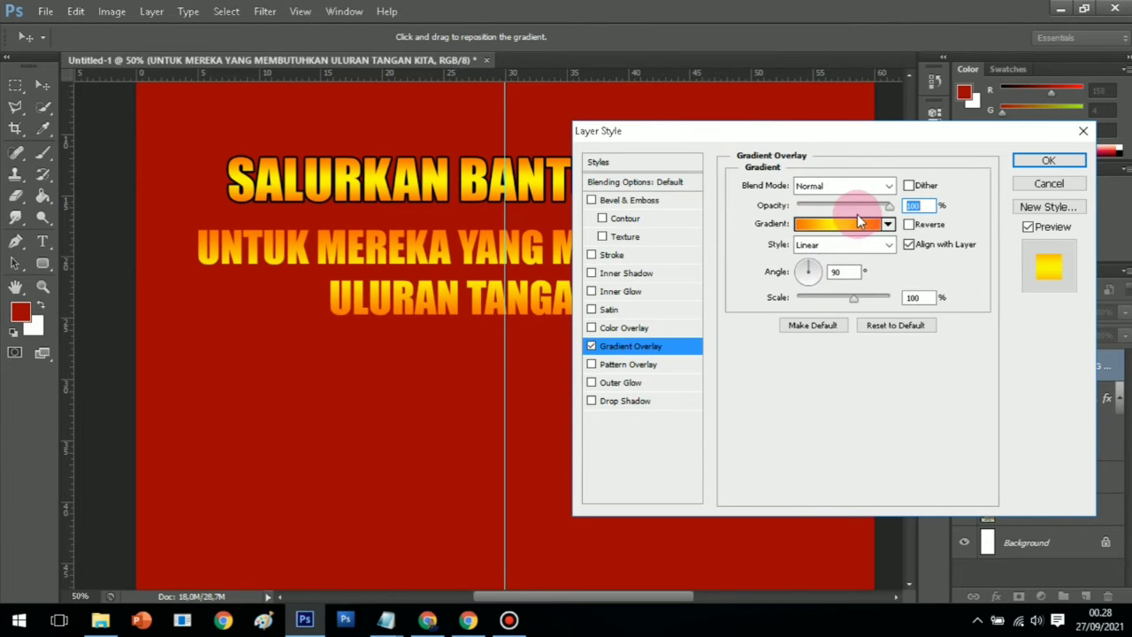
# Give the subheading lines a 5 px black stroke and apply the style
pyautogui.click(612, 254)
pyautogui.doubleClick(891, 185)
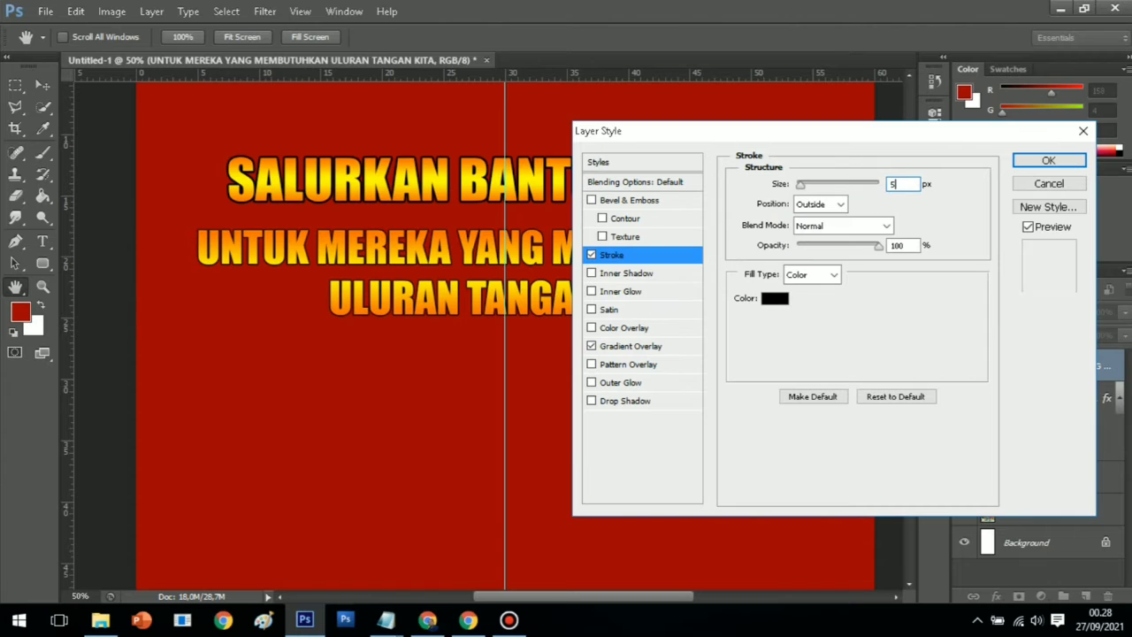
pyautogui.write('5')
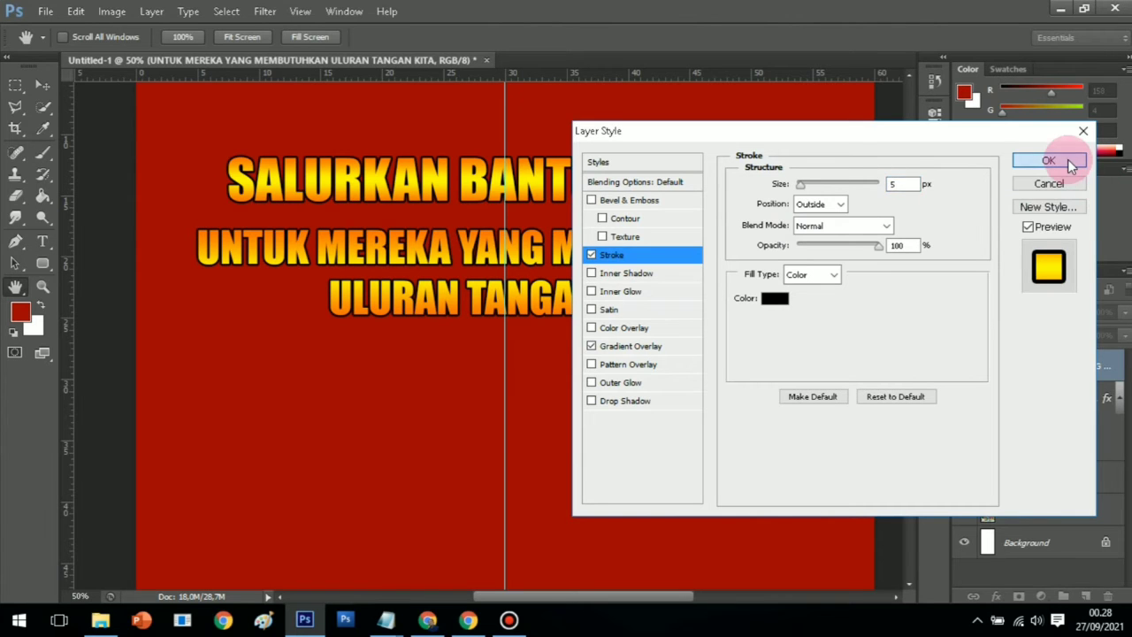
pyautogui.click(1068, 160)
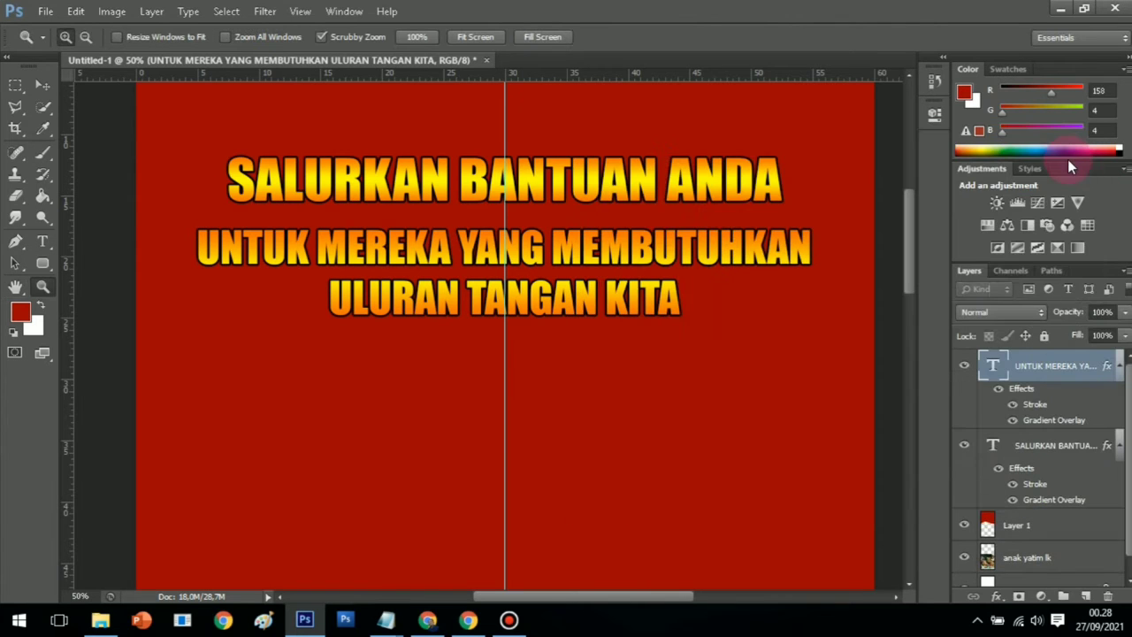
# Zoom out and set the SALURKAN BANTUAN ANDA headline font size to 144 pt
pyautogui.click(86, 37)
pyautogui.click(414, 262)
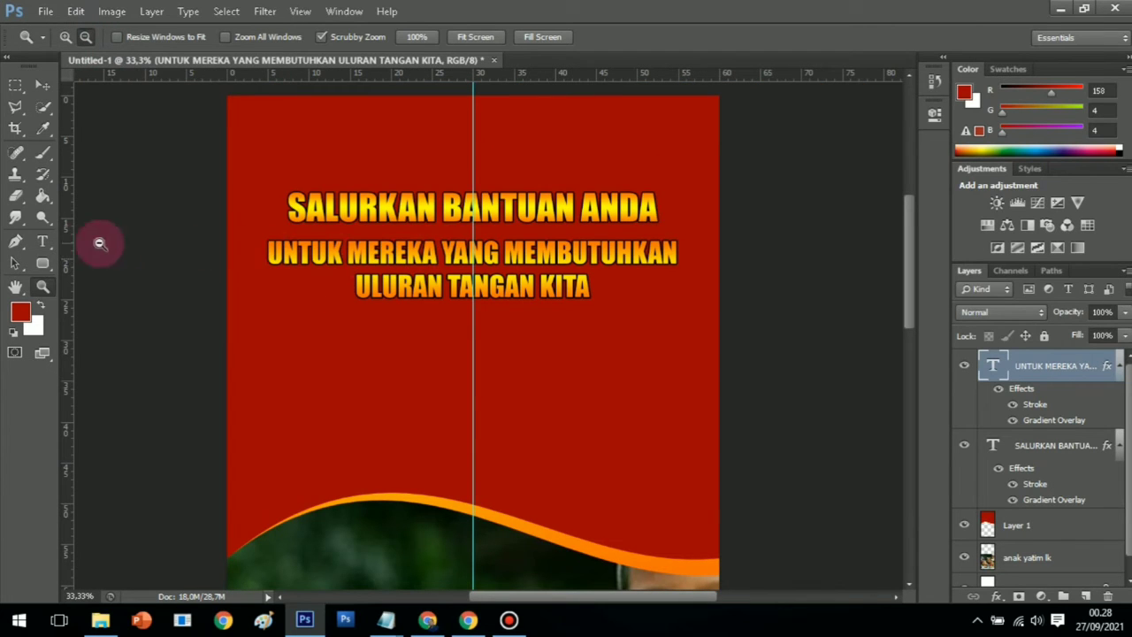
pyautogui.click(315, 217)
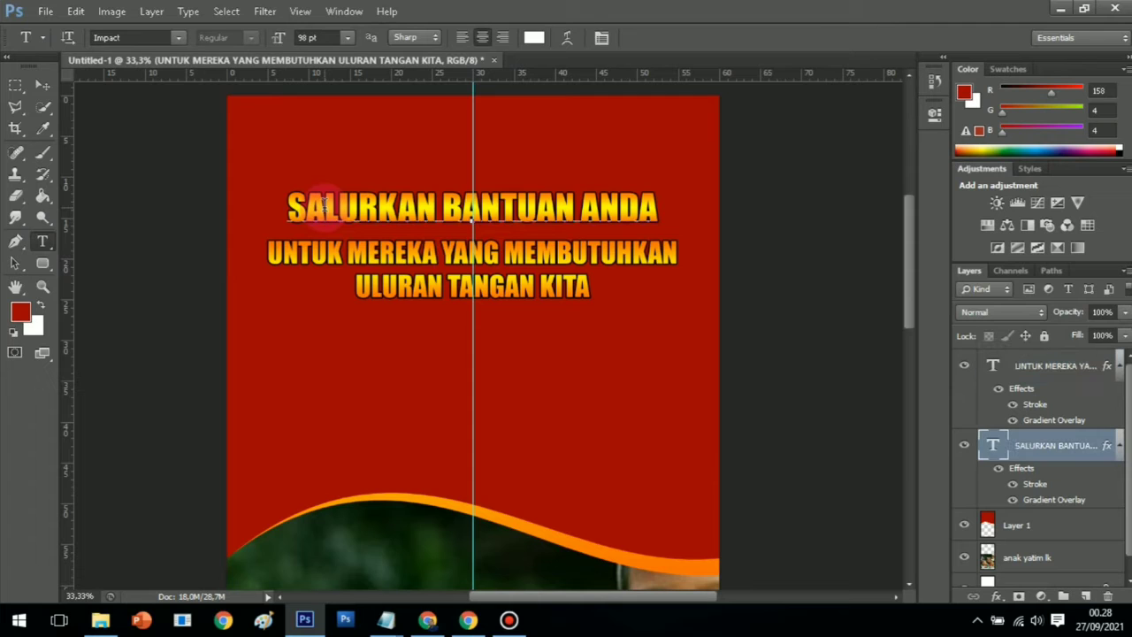
pyautogui.moveTo(292, 205); pyautogui.dragTo(657, 209)
pyautogui.click(325, 36)
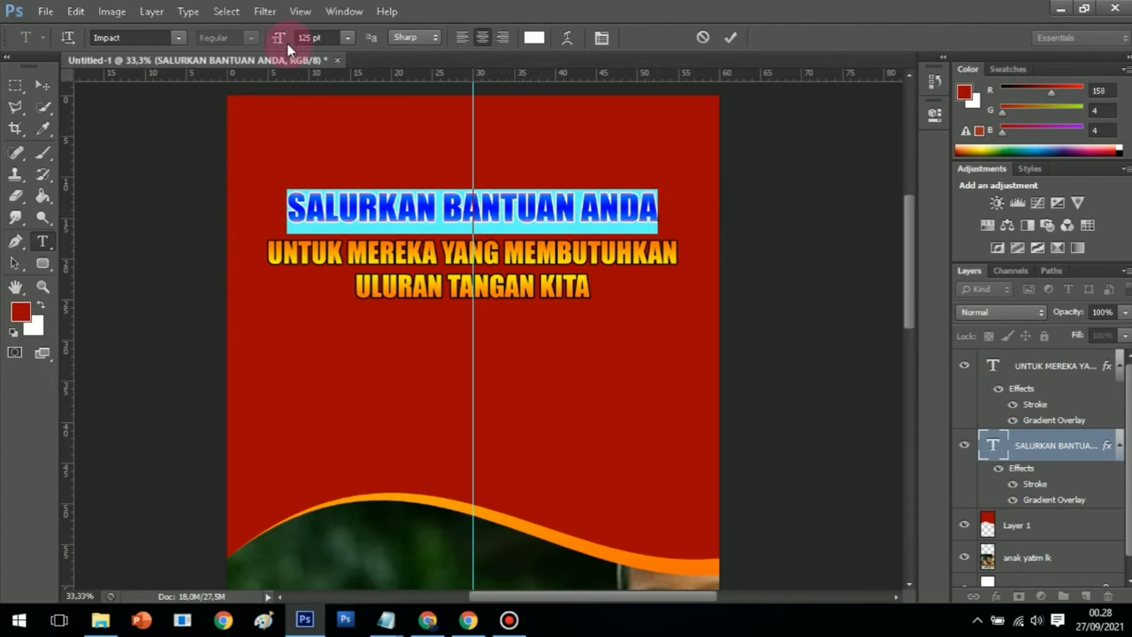
pyautogui.moveTo(277, 37); pyautogui.dragTo(284, 37)
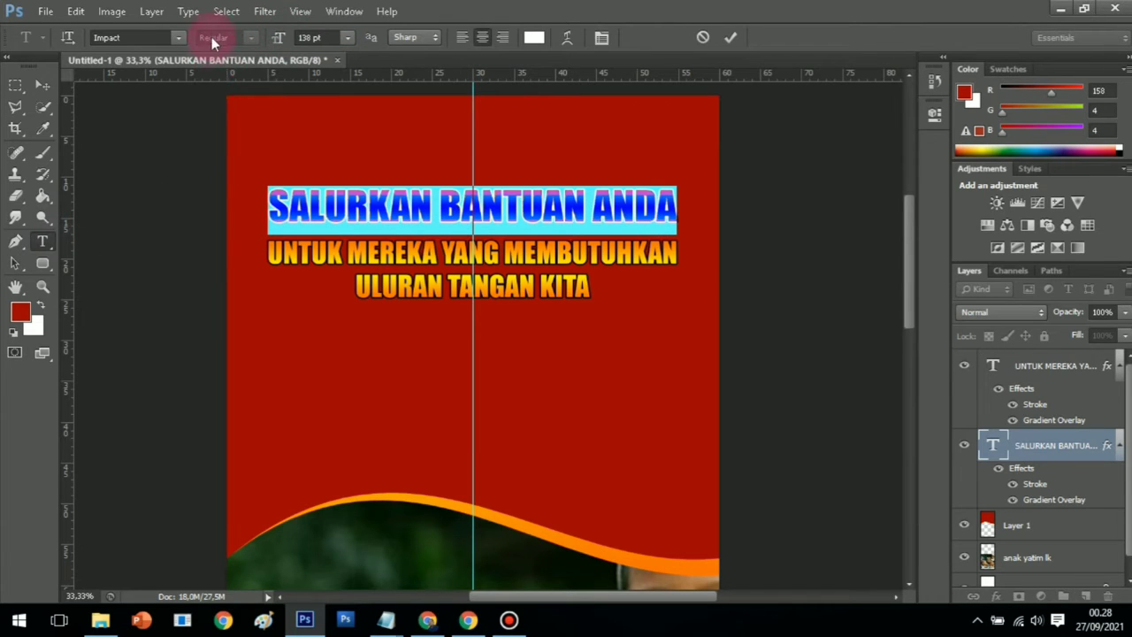
pyautogui.click(321, 36)
pyautogui.write('144')
pyautogui.press('Return')
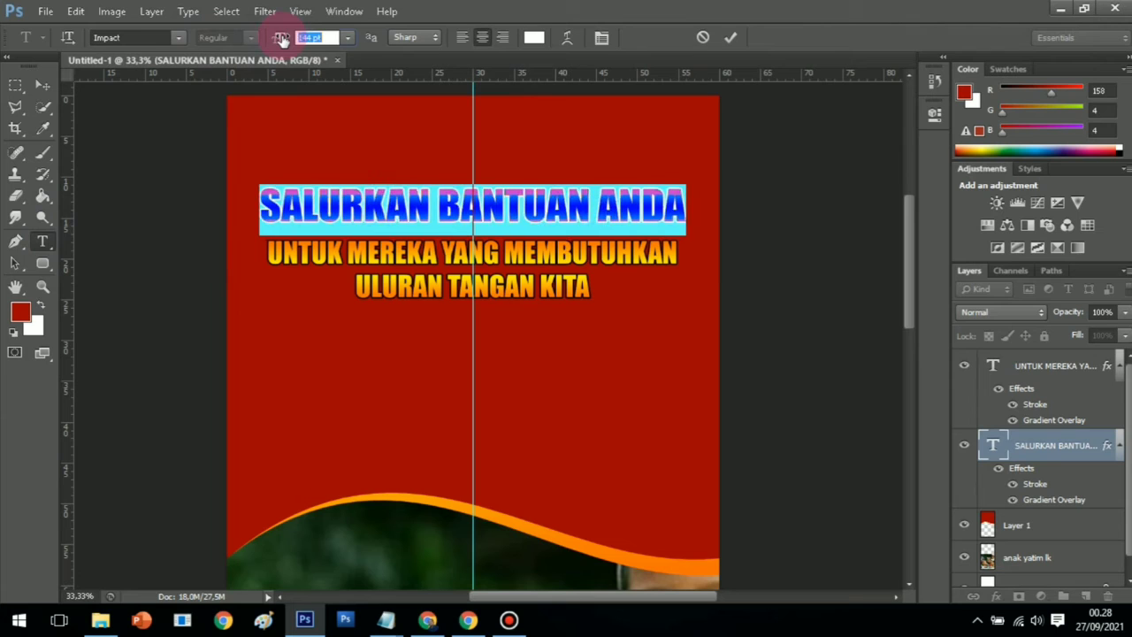
pyautogui.click(42, 285)
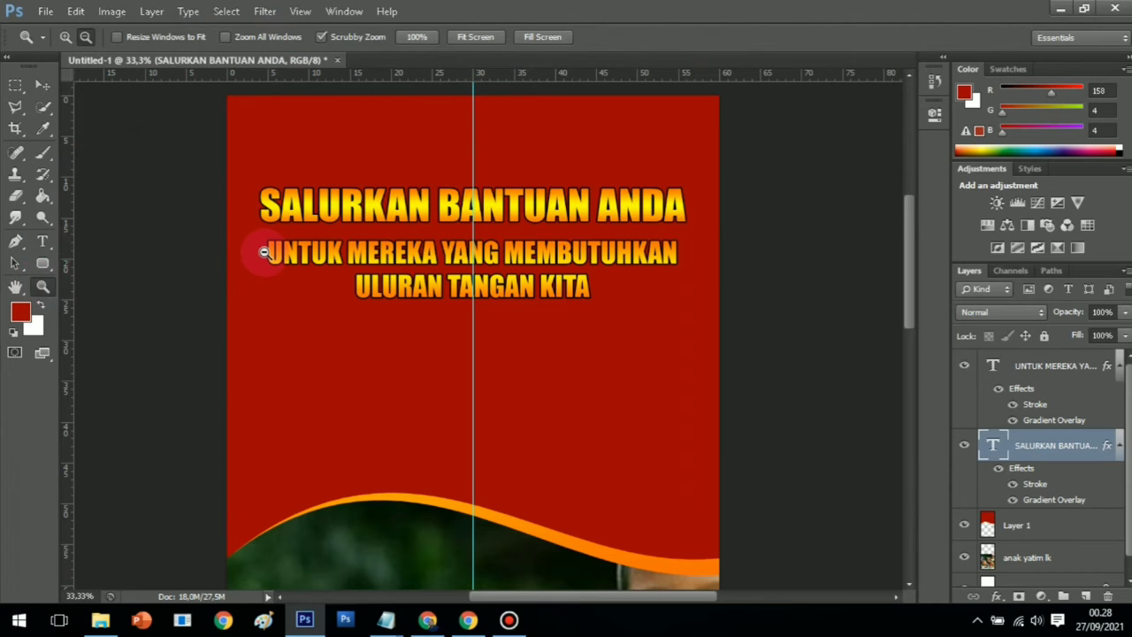
pyautogui.scroll(-2, 528, 331)
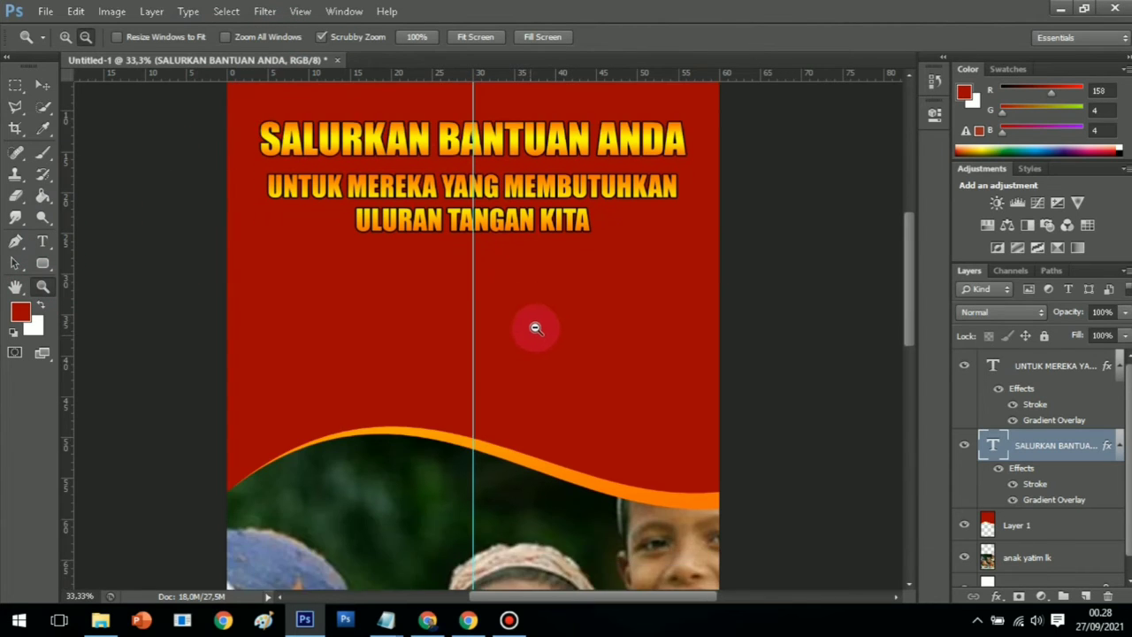
pyautogui.click(43, 240)
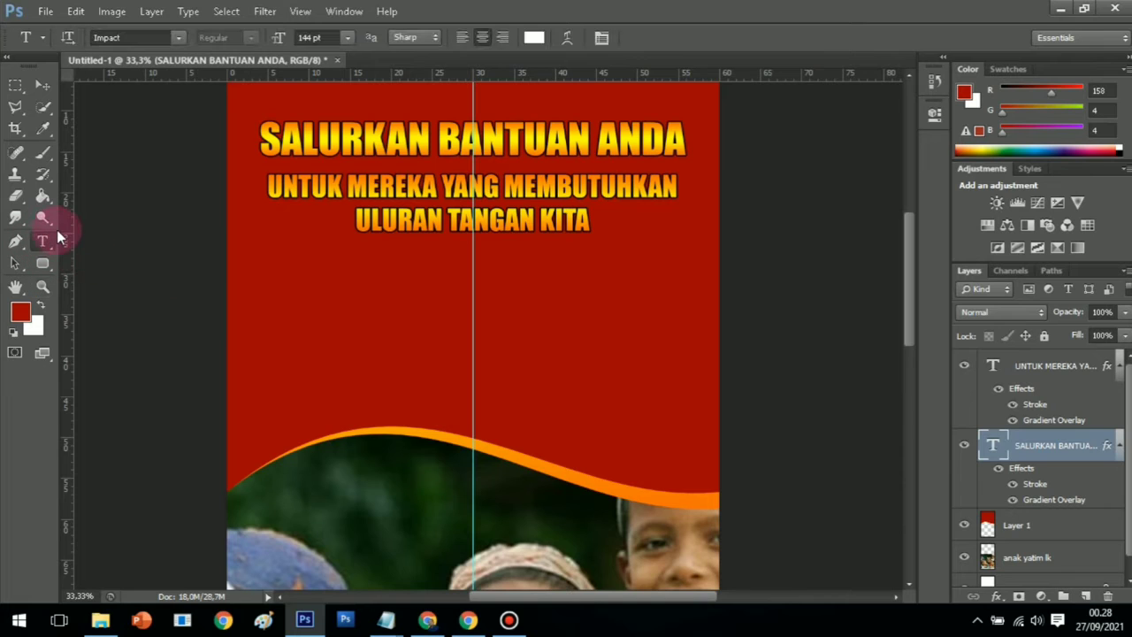
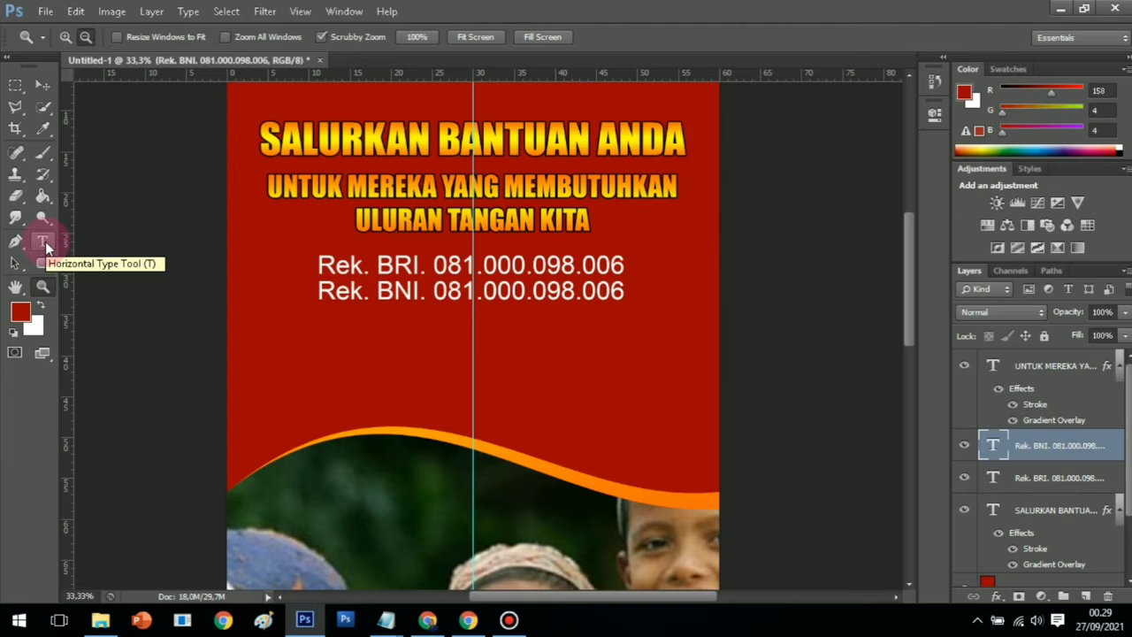
# Type 'PROGRAM PEDULI ANAK YATIM' as a new line below the bank accounts
pyautogui.click(43, 241)
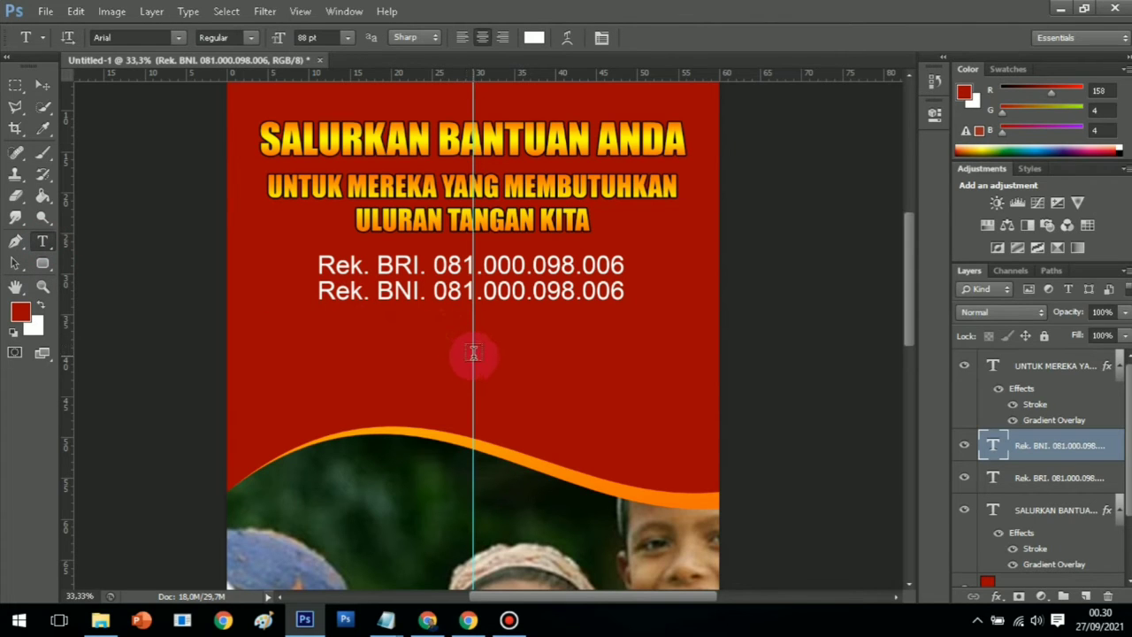
pyautogui.click(473, 352)
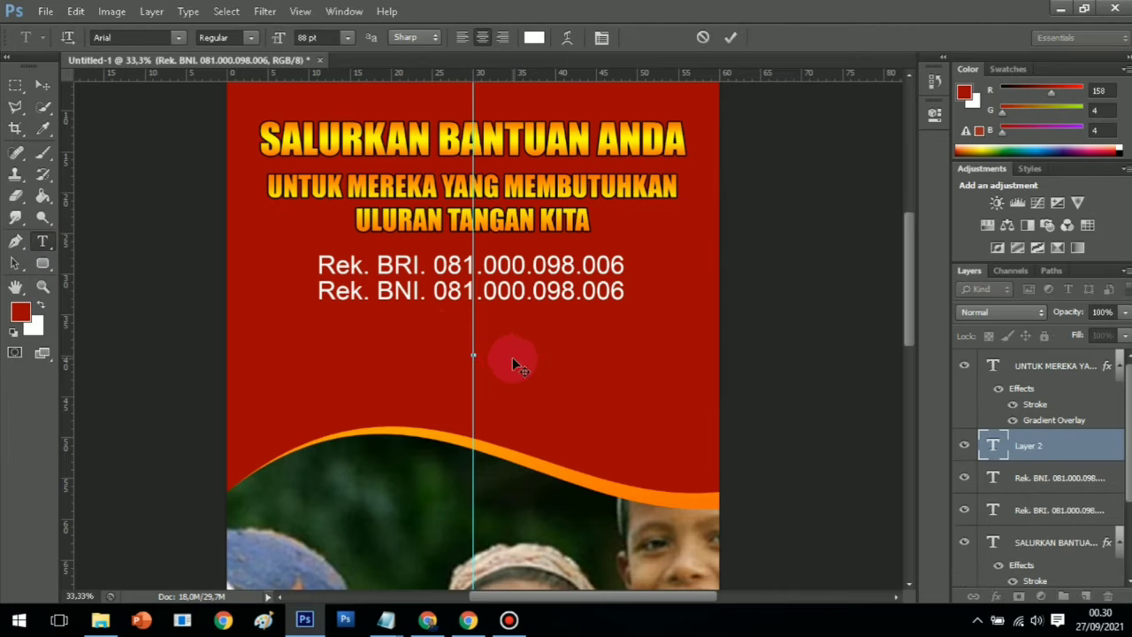
pyautogui.write('PROGRAM')
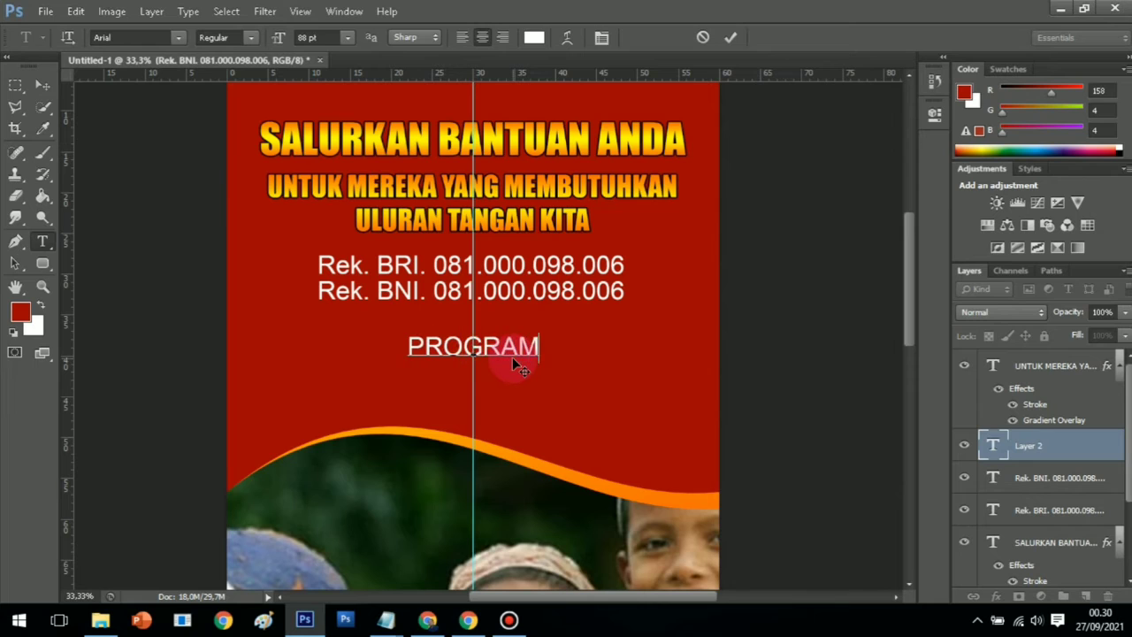
pyautogui.write(' PE')
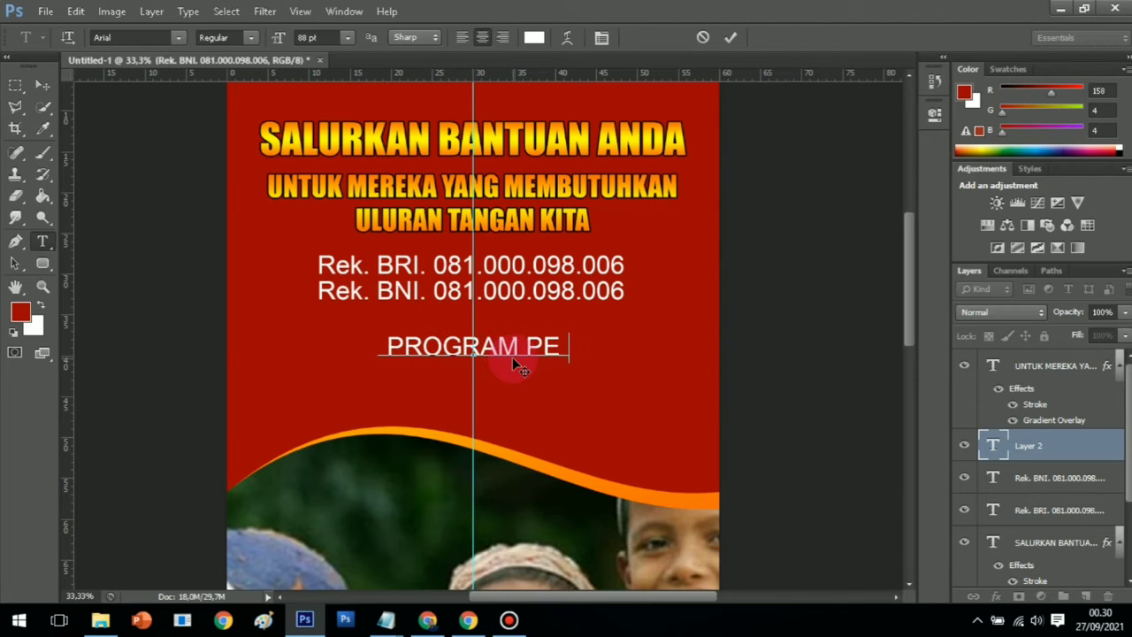
pyautogui.write('DULI ANAK ')
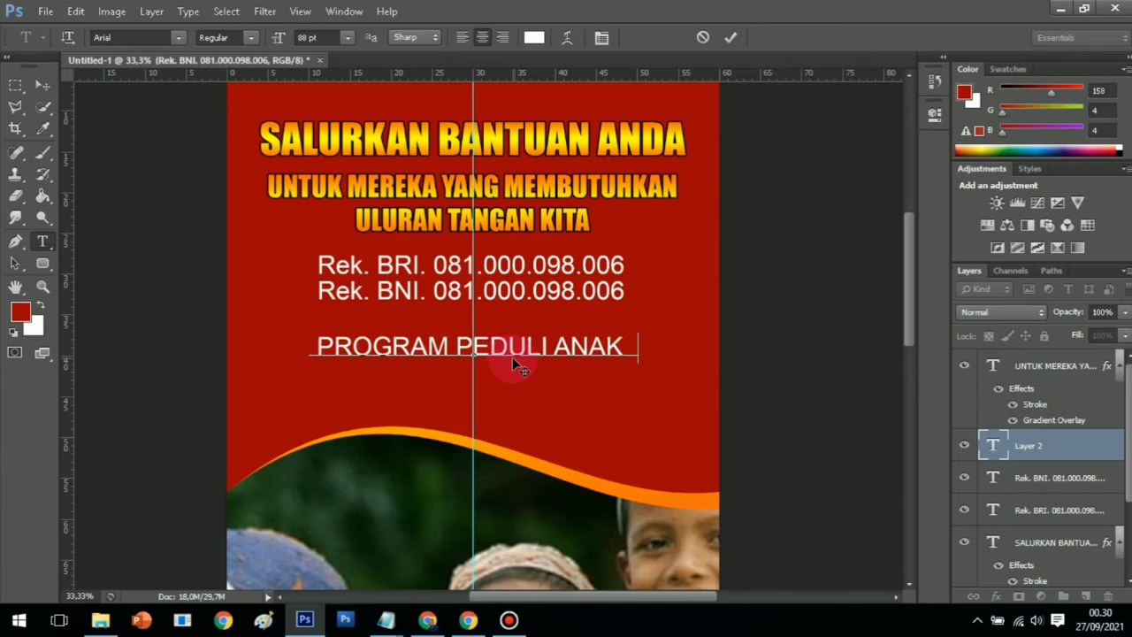
pyautogui.write('YATIM')
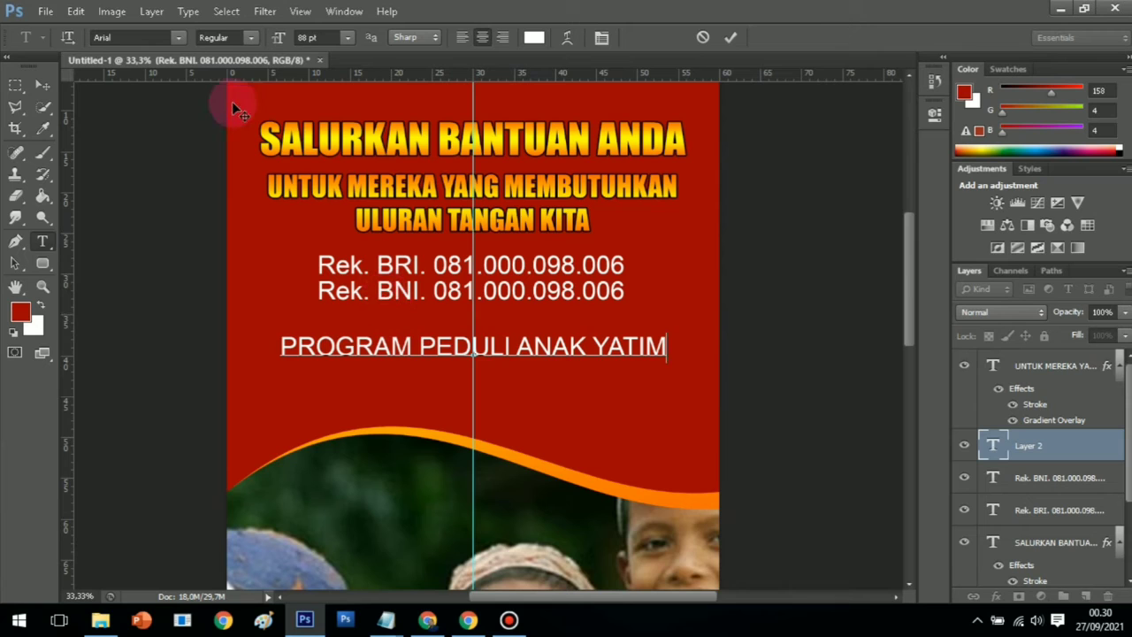
pyautogui.click(39, 89)
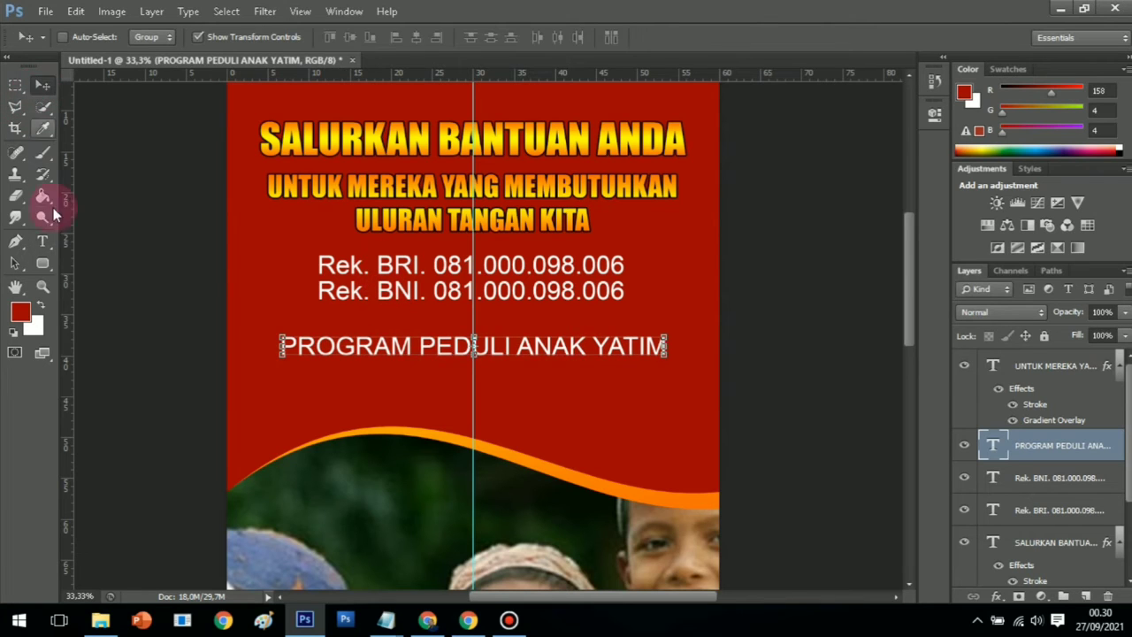
# Set the program line to the Impact font at 127 pt
pyautogui.click(40, 244)
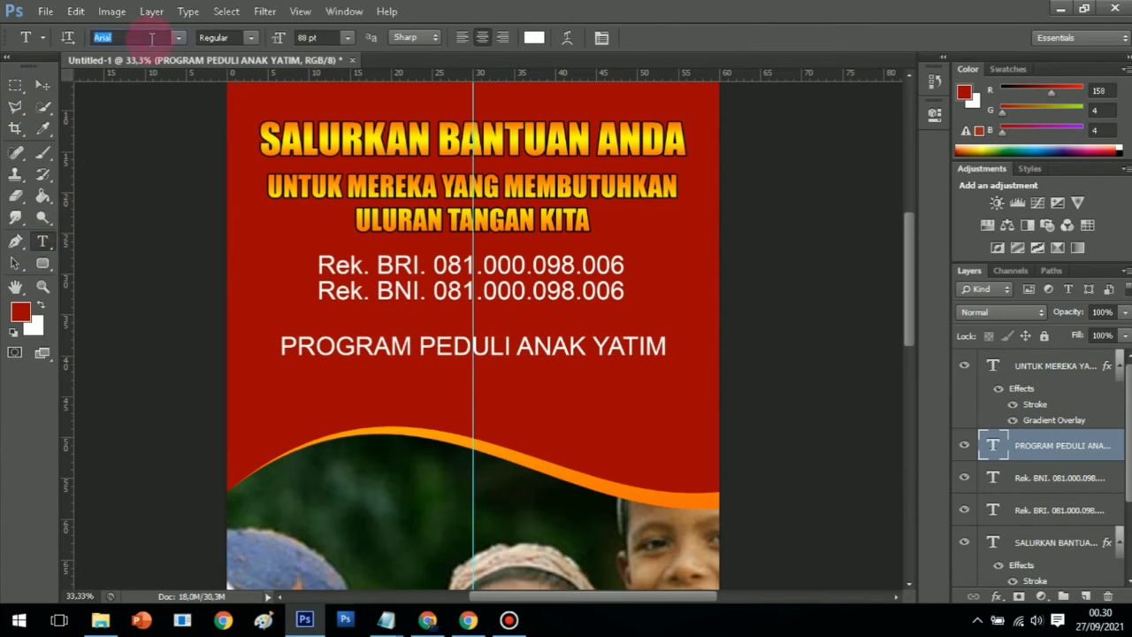
pyautogui.write('impact')
pyautogui.press('Return')
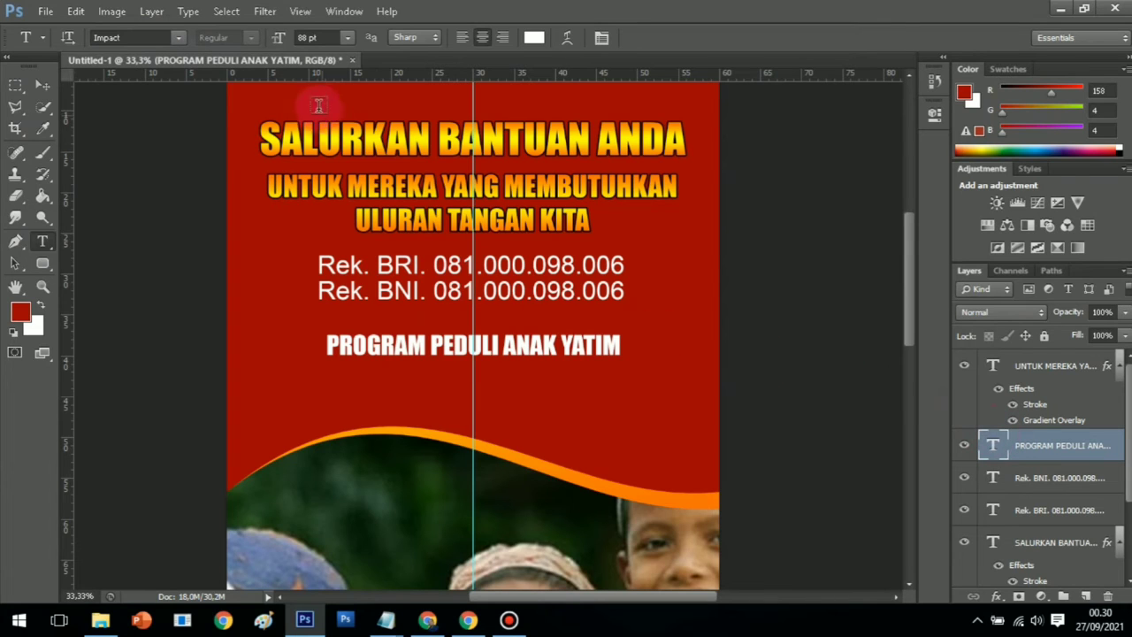
pyautogui.moveTo(276, 36); pyautogui.dragTo(281, 38)
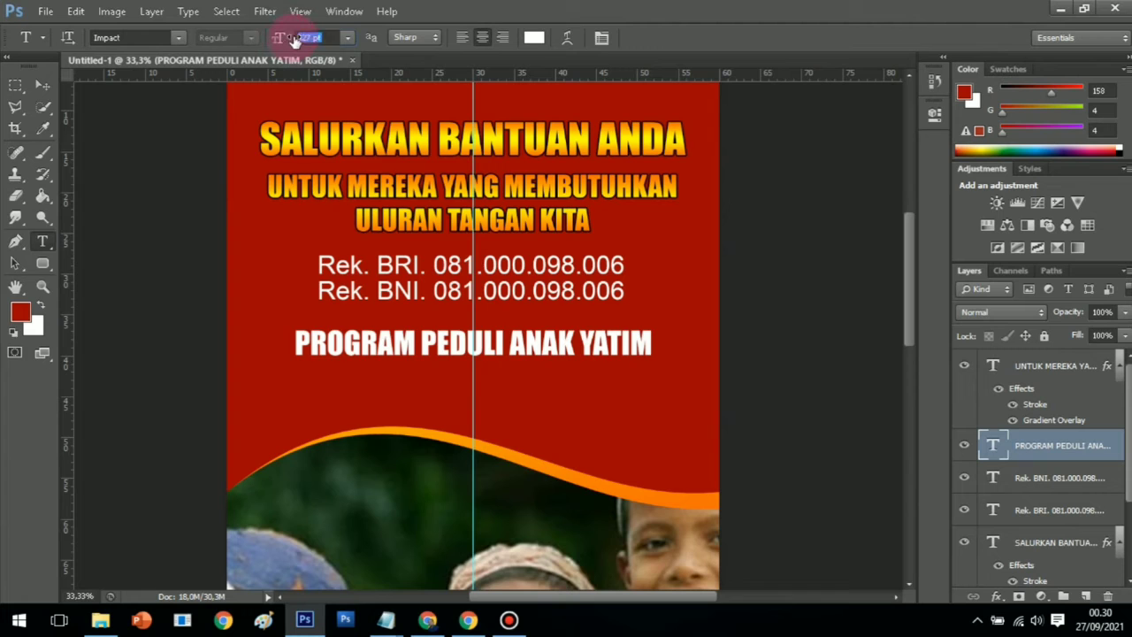
pyautogui.moveTo(294, 41); pyautogui.dragTo(300, 38)
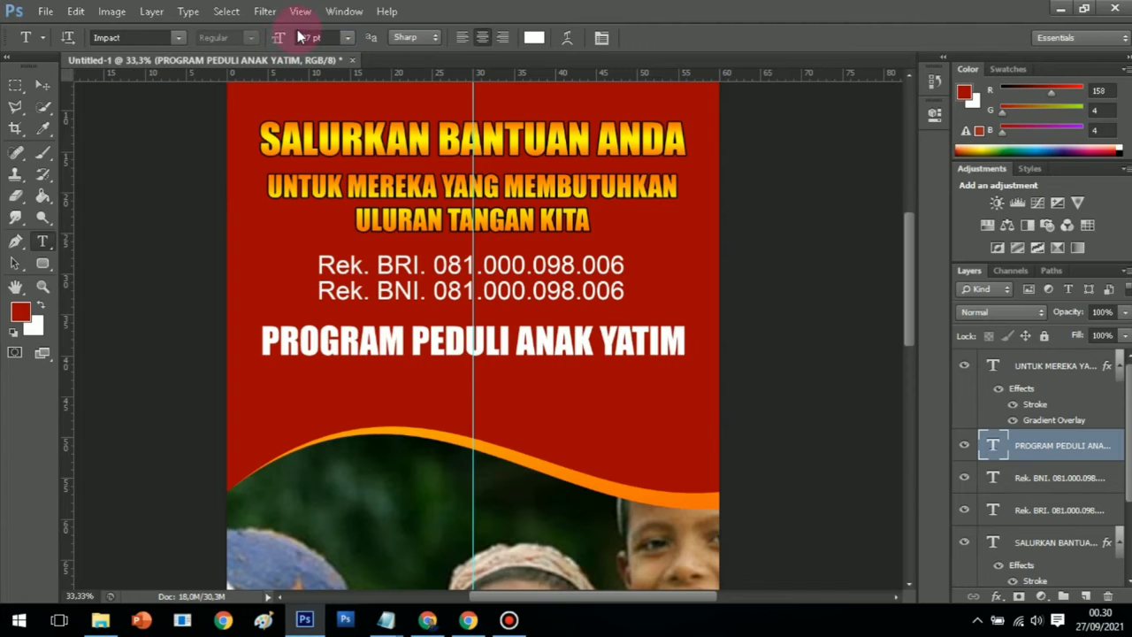
# Nudge the PROGRAM PEDULI ANAK YATIM line down slightly
pyautogui.click(48, 86)
pyautogui.press('Down')
pyautogui.press('Down')
pyautogui.press('Down')
pyautogui.press('Down')
pyautogui.press('Down')
pyautogui.press('Down')
pyautogui.press('Down')
pyautogui.press('Down')
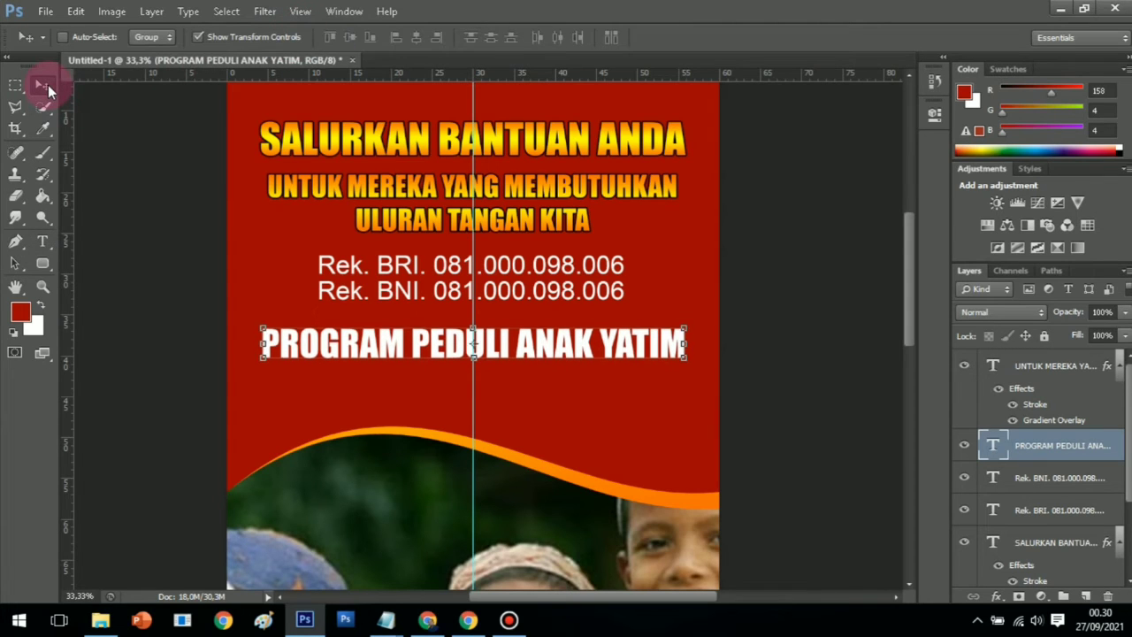
pyautogui.press('Down')
pyautogui.press('Down')
pyautogui.press('Down')
pyautogui.press('Down')
pyautogui.press('Down')
pyautogui.press('Down')
pyautogui.press('Down')
pyautogui.press('Down')
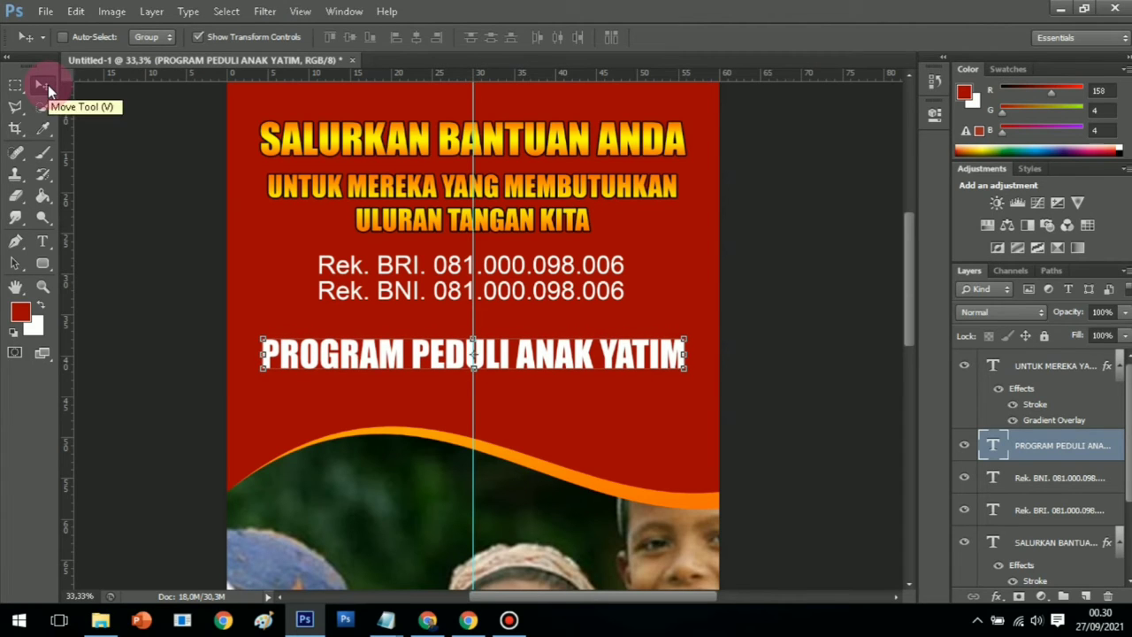
pyautogui.click(39, 288)
pyautogui.click(41, 243)
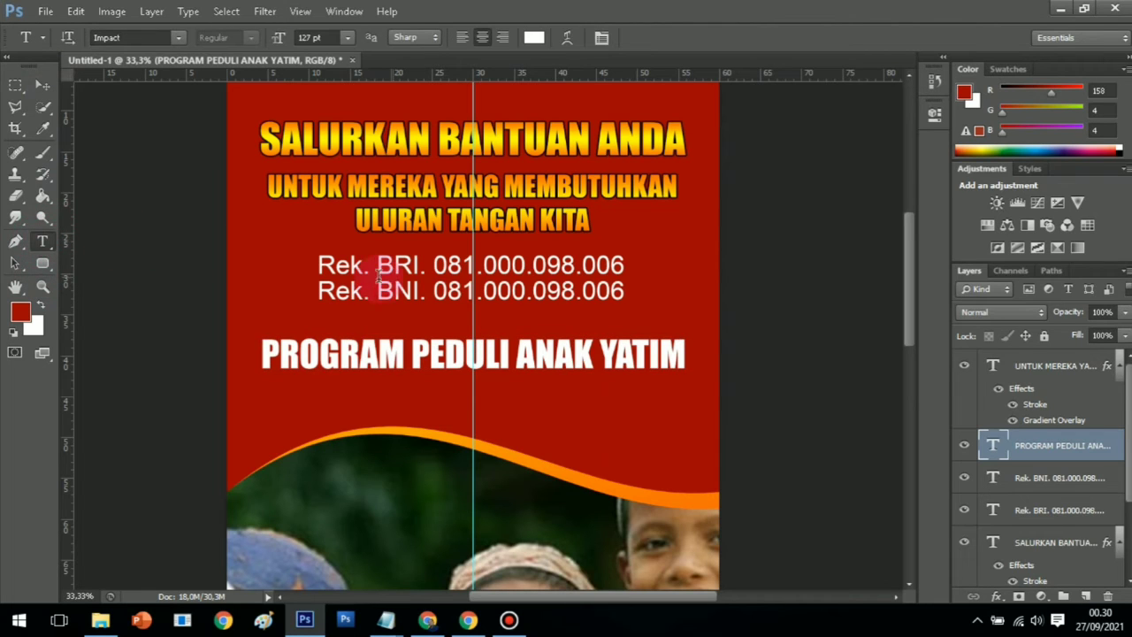
# Type 'Bersama' as a new line above the program line
pyautogui.click(458, 325)
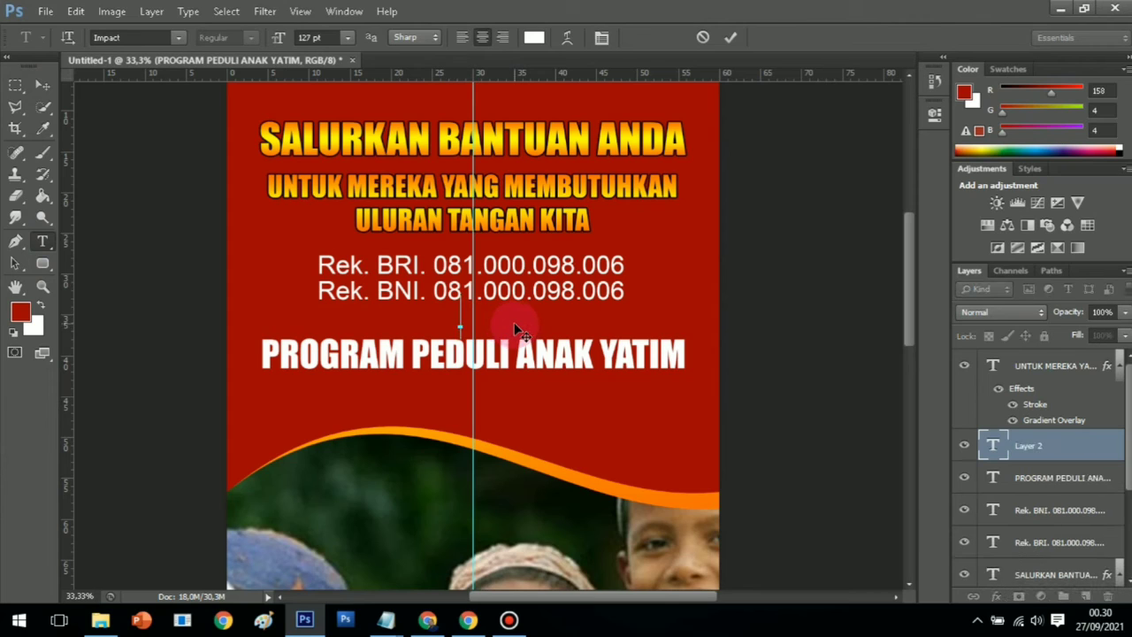
pyautogui.write('bERSA')
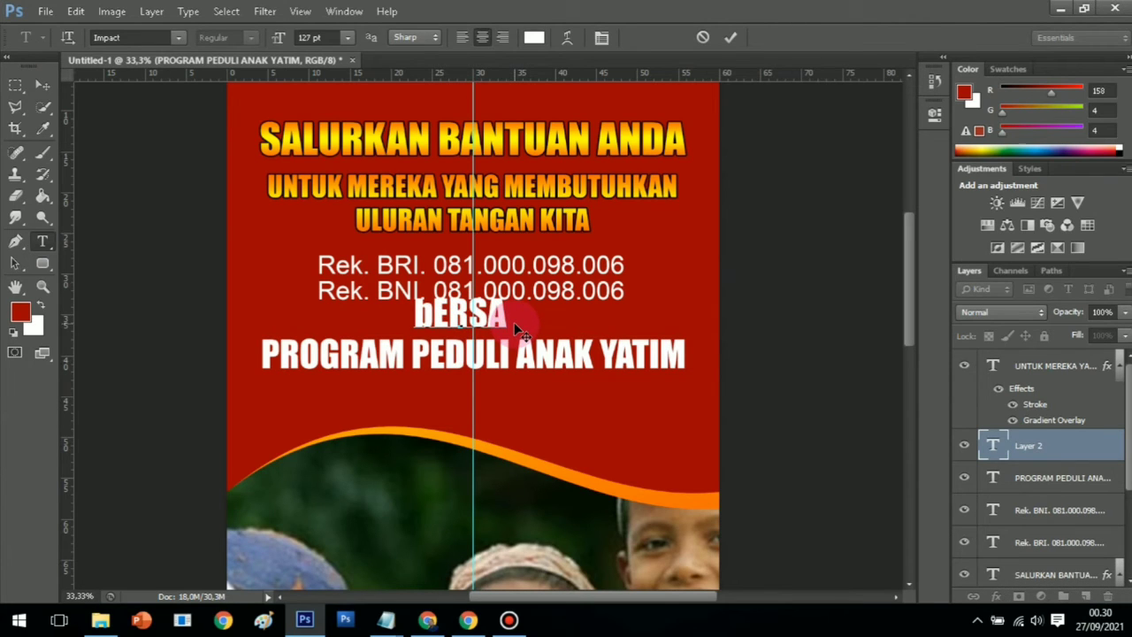
pyautogui.press('BackSpace')
pyautogui.press('BackSpace')
pyautogui.press('BackSpace')
pyautogui.press('BackSpace')
pyautogui.press('BackSpace')
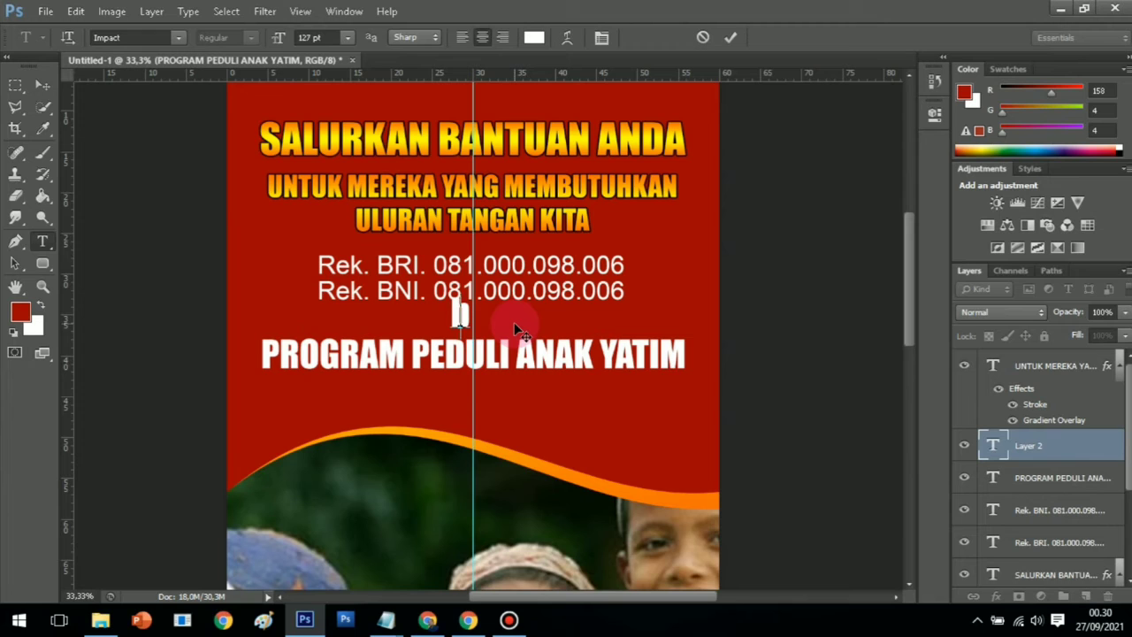
pyautogui.write('Bersa')
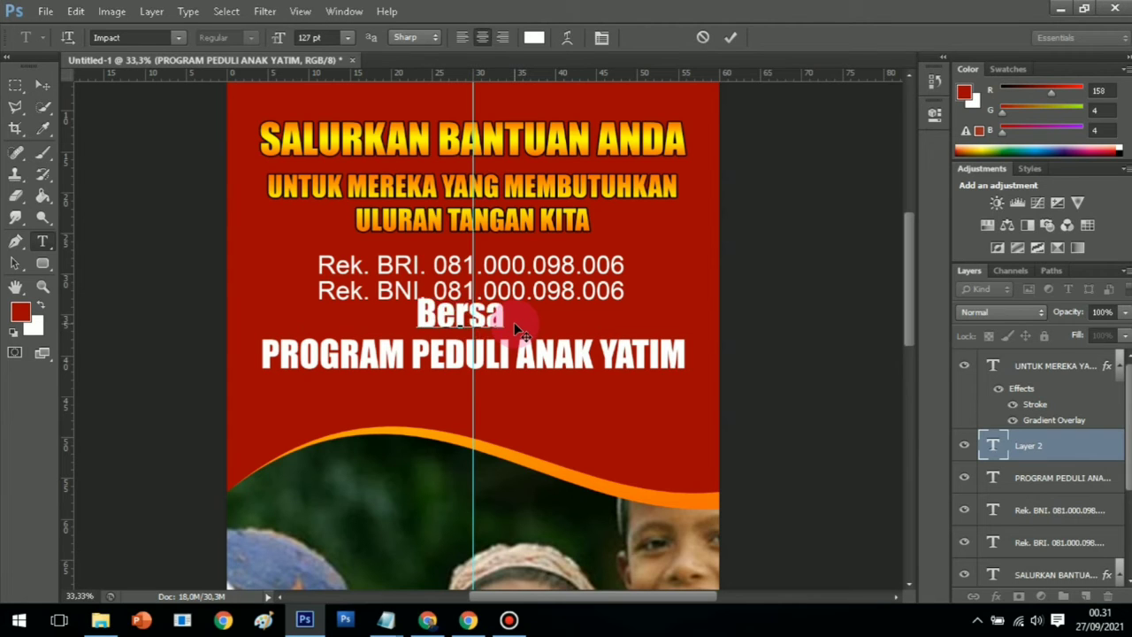
pyautogui.write('ma')
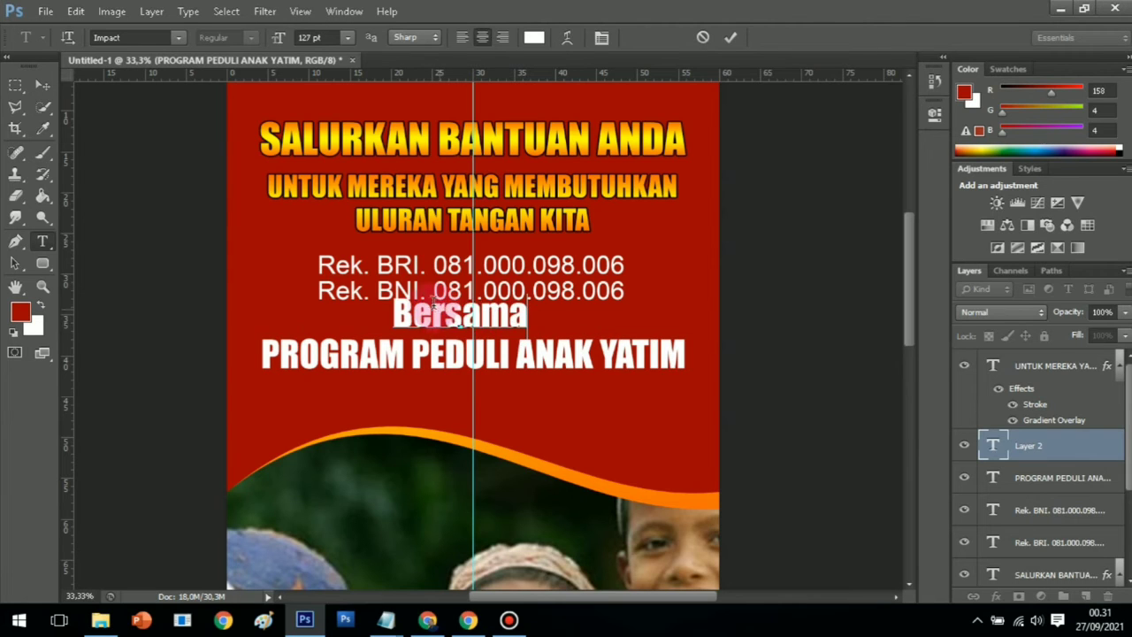
# Try script fonts on Bersama and settle on Alex Brush
pyautogui.moveTo(397, 313); pyautogui.dragTo(531, 315)
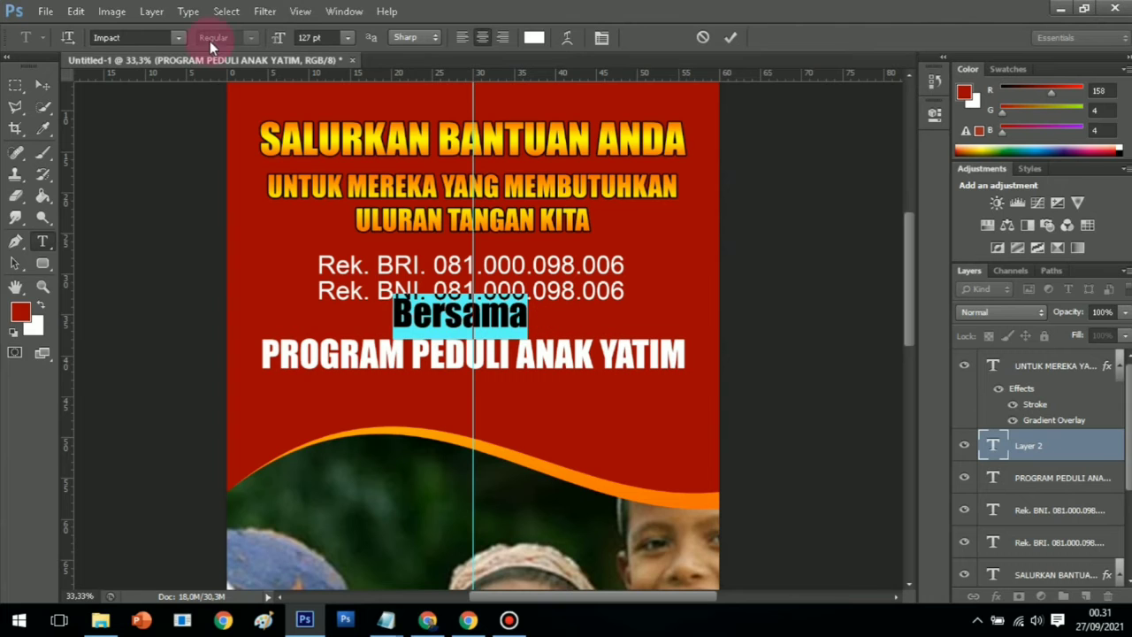
pyautogui.click(180, 38)
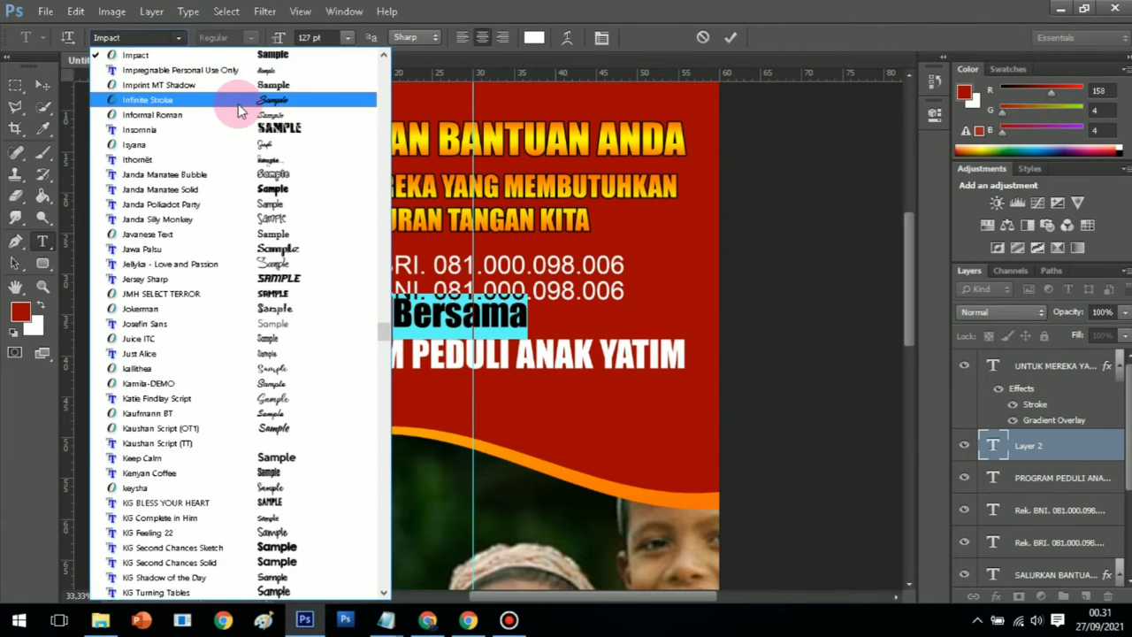
pyautogui.click(257, 70)
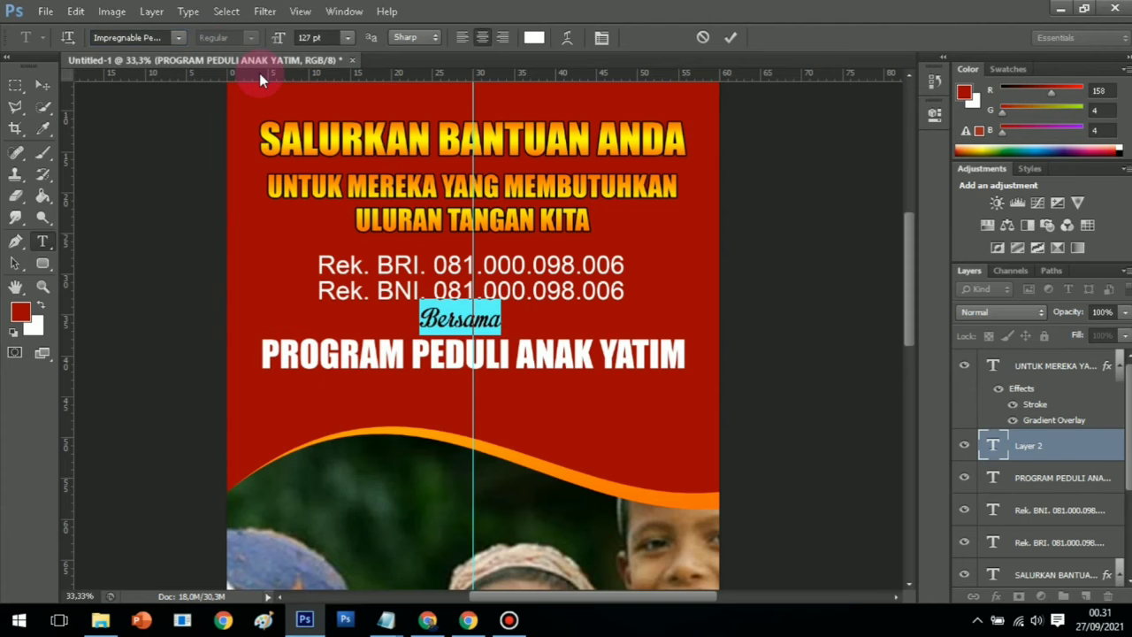
pyautogui.click(179, 38)
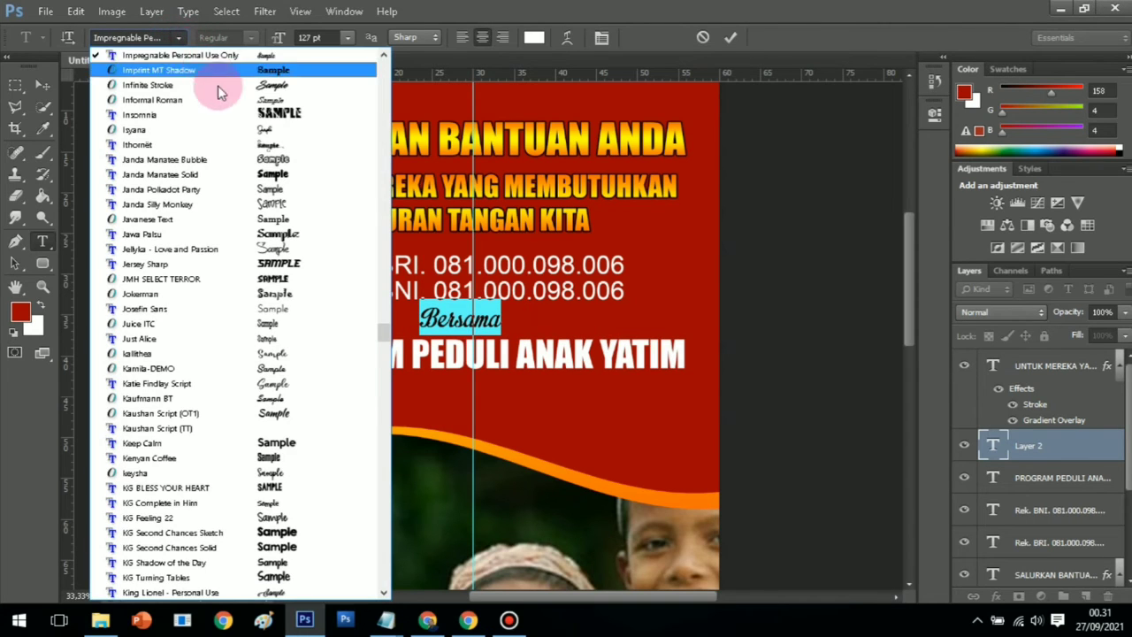
pyautogui.scroll(6, 285, 294)
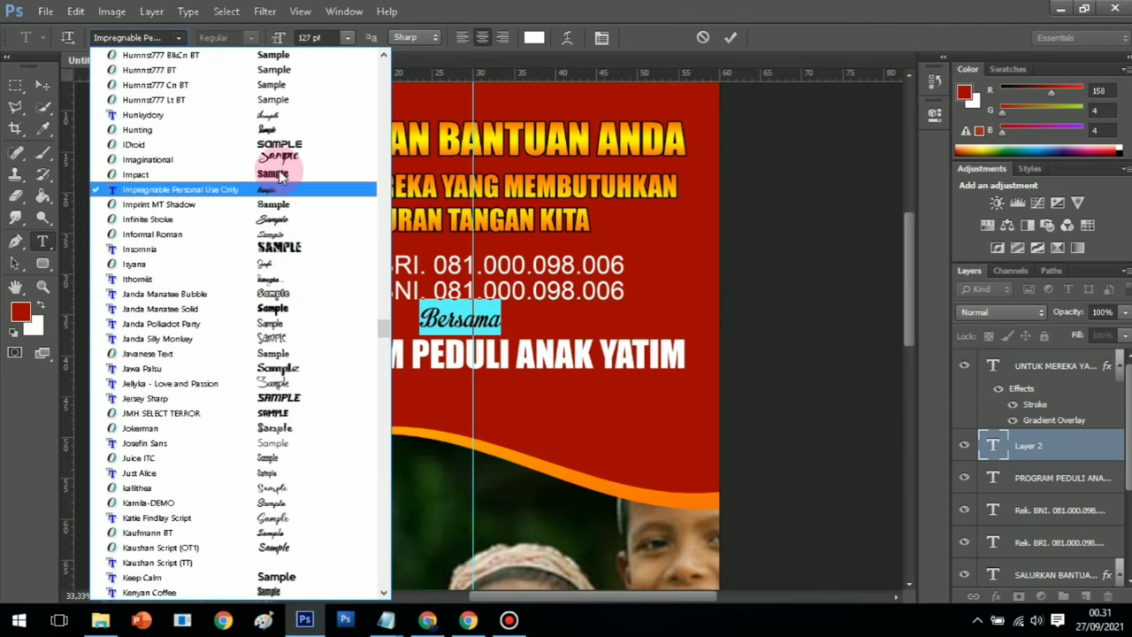
pyautogui.scroll(6, 276, 145)
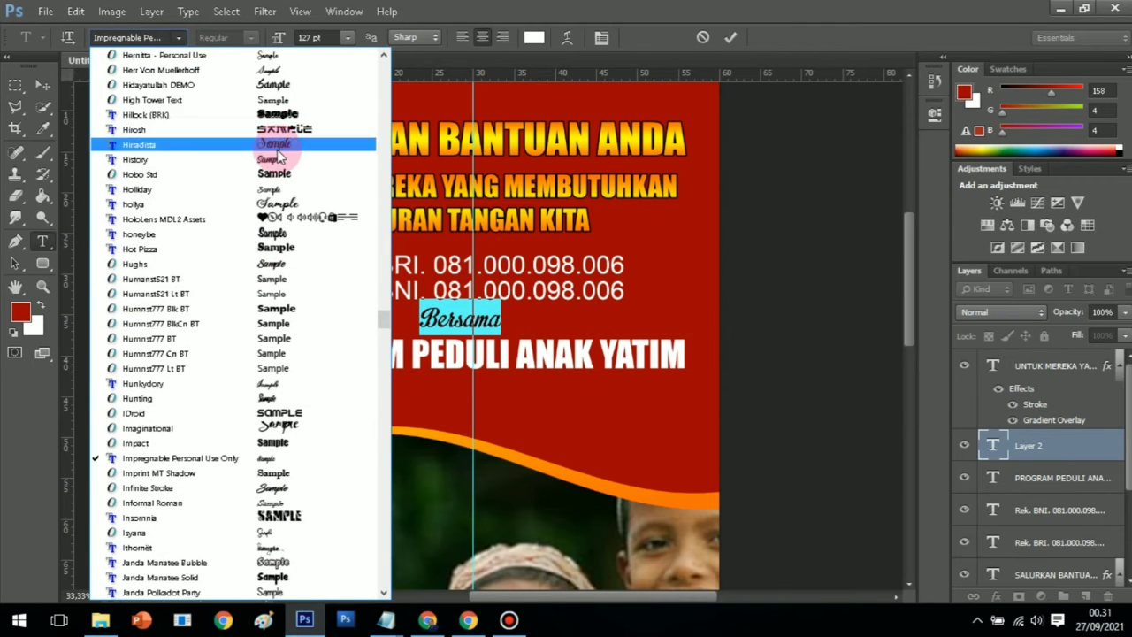
pyautogui.moveTo(384, 316); pyautogui.dragTo(382, 55)
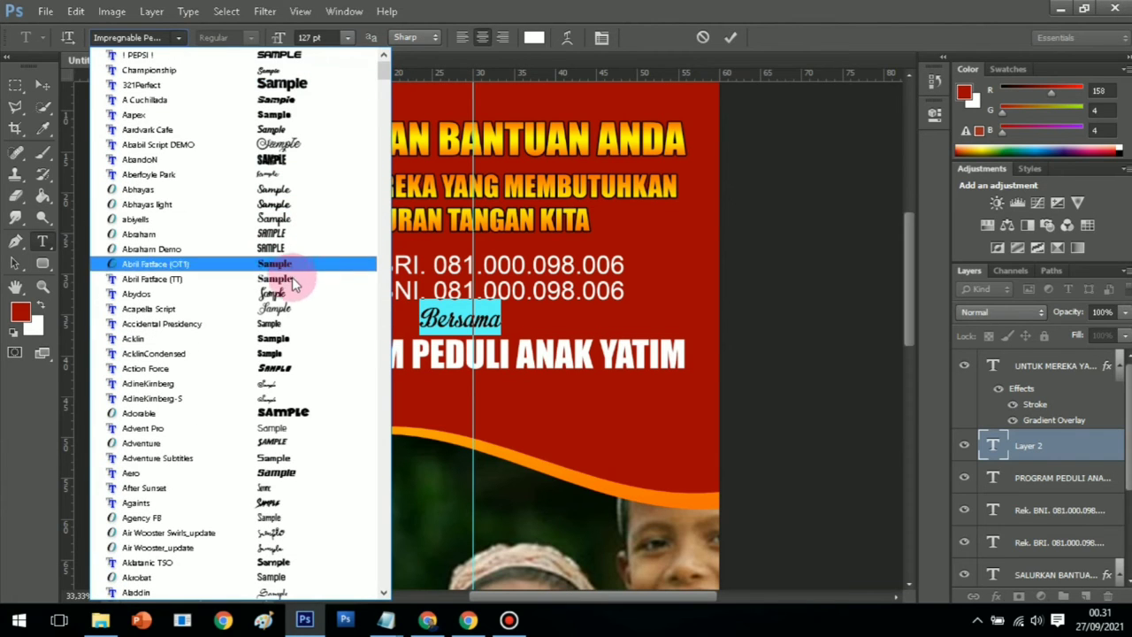
pyautogui.click(286, 308)
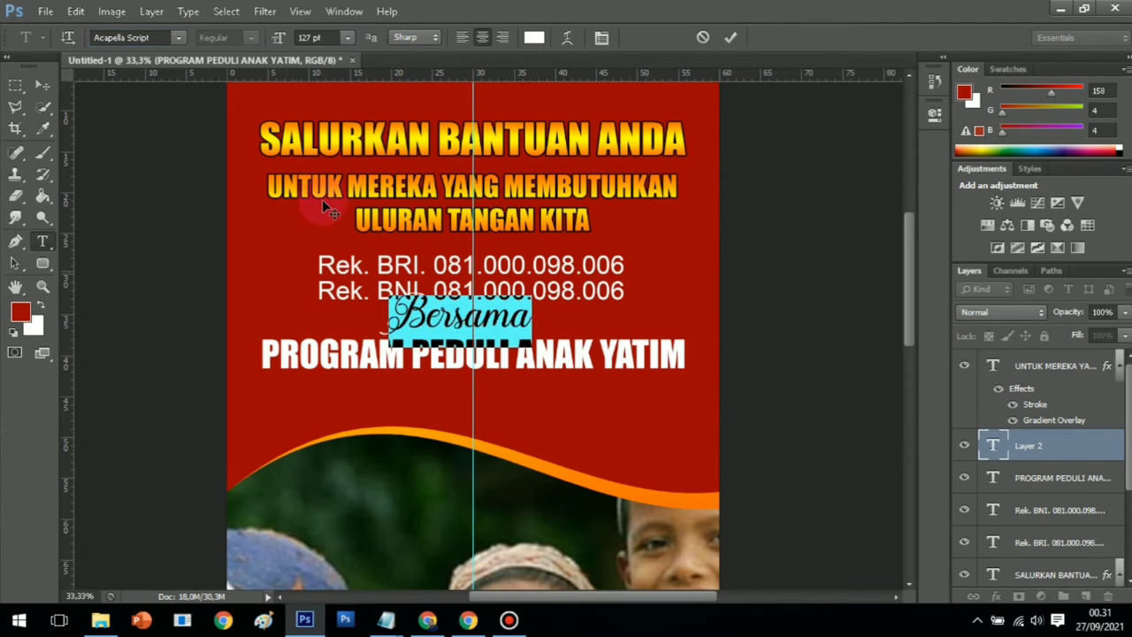
pyautogui.click(174, 37)
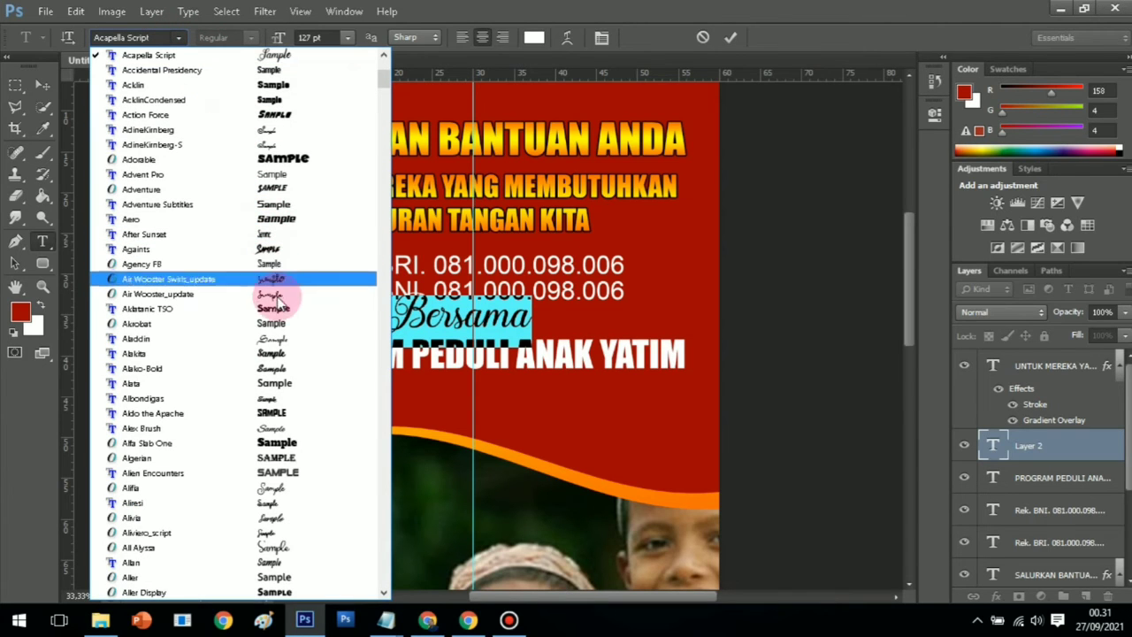
pyautogui.click(295, 427)
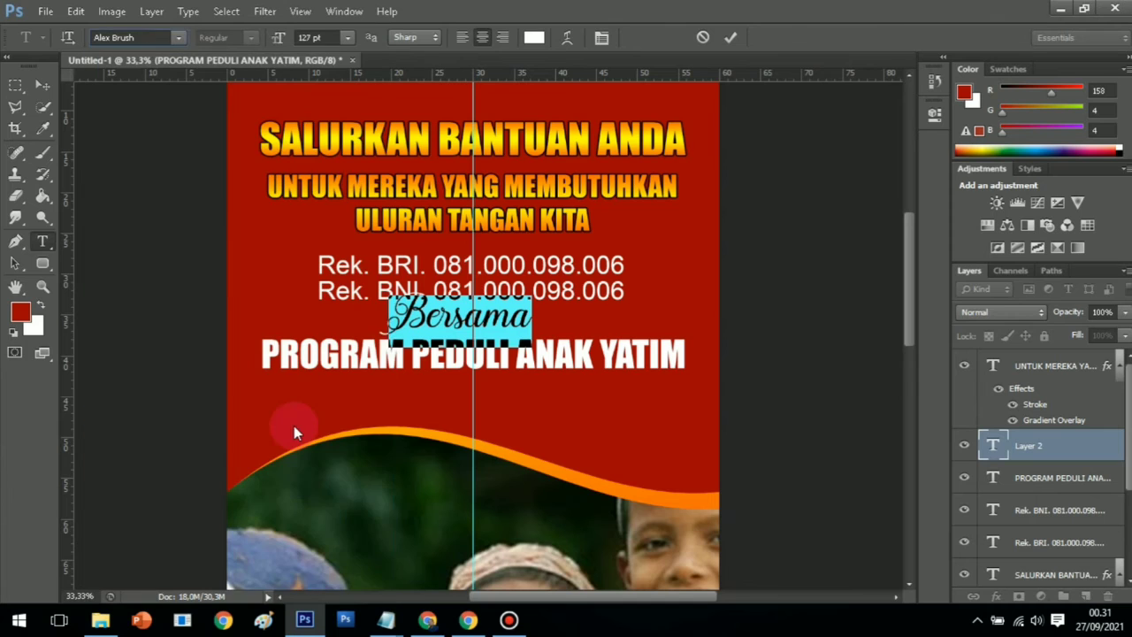
pyautogui.click(42, 85)
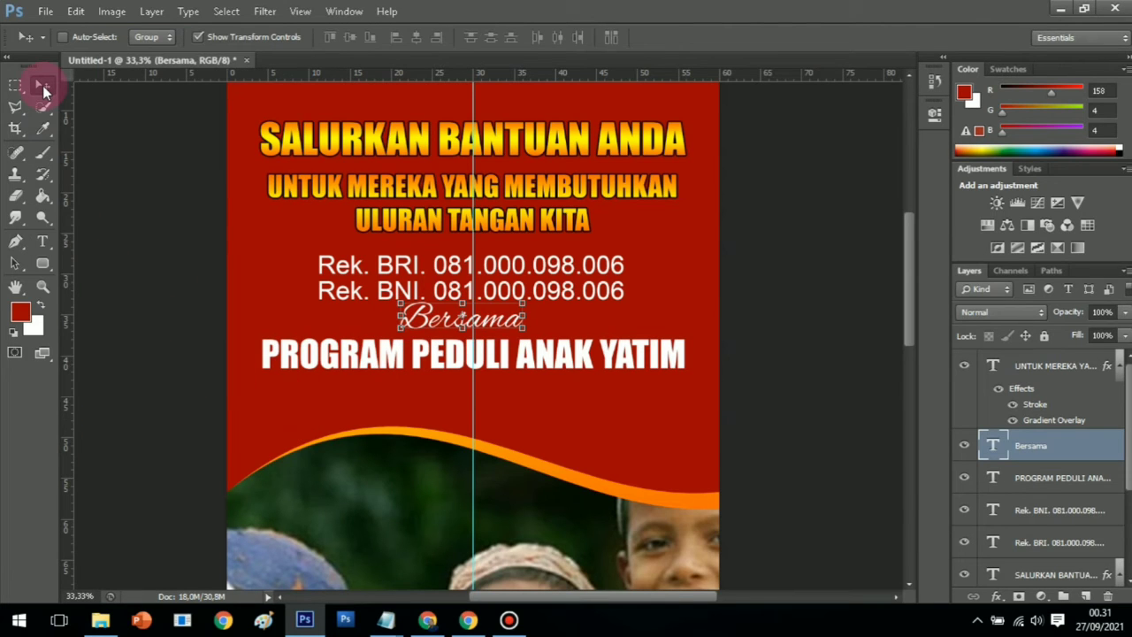
# Shift Bersama slightly right and scale its font down from 127 pt to a much smaller size
pyautogui.press('Right')
pyautogui.press('Right')
pyautogui.press('Right')
pyautogui.press('Right')
pyautogui.press('Right')
pyautogui.press('Right')
pyautogui.press('Right')
pyautogui.press('Right')
pyautogui.press('Right')
pyautogui.press('Right')
pyautogui.press('Right')
pyautogui.press('Right')
pyautogui.press('Right')
pyautogui.press('Right')
pyautogui.press('Right')
pyautogui.press('Right')
pyautogui.press('Right')
pyautogui.press('Right')
pyautogui.press('Right')
pyautogui.press('Right')
pyautogui.press('Right')
pyautogui.press('Right')
pyautogui.press('Right')
pyautogui.press('Right')
pyautogui.press('Right')
pyautogui.press('Right')
pyautogui.press('Right')
pyautogui.press('Right')
pyautogui.press('Right')
pyautogui.press('Right')
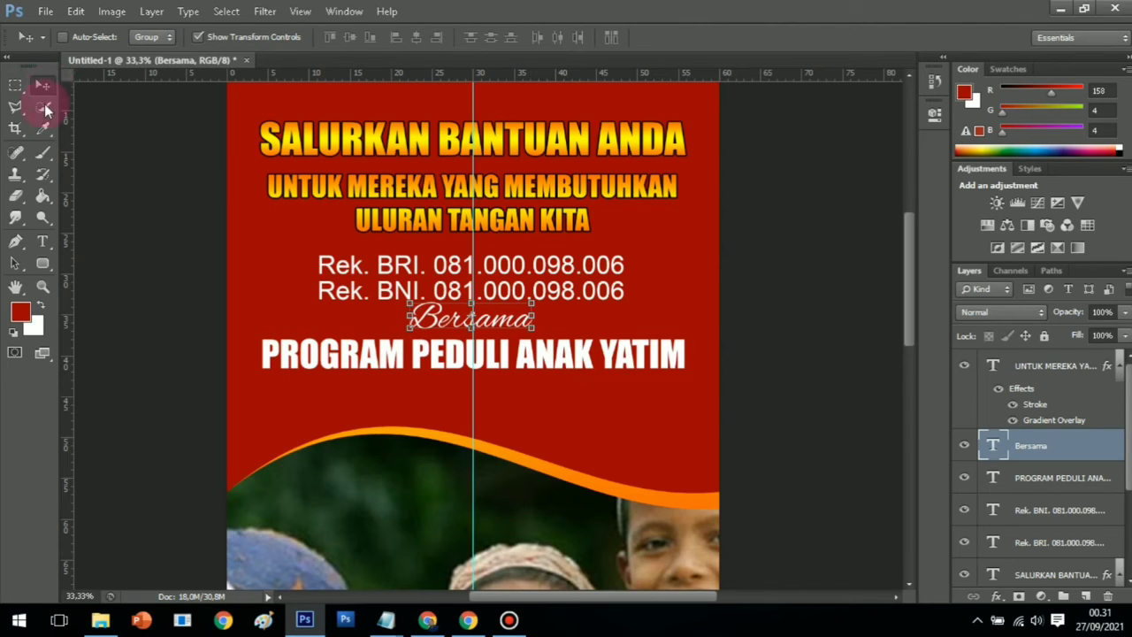
pyautogui.click(42, 241)
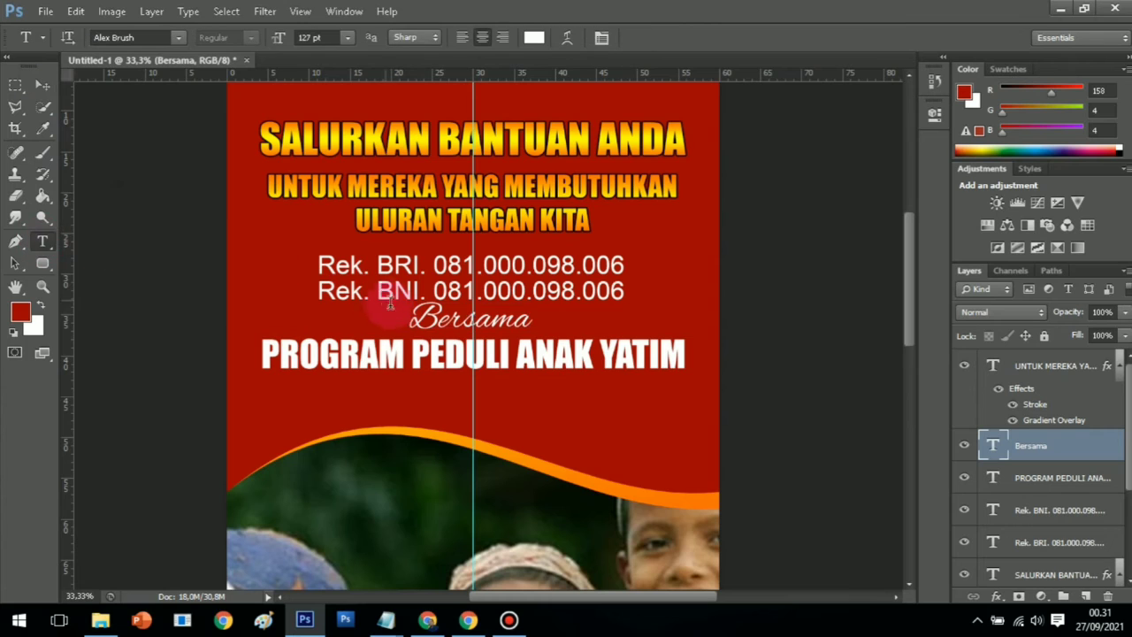
pyautogui.moveTo(415, 320); pyautogui.dragTo(533, 320)
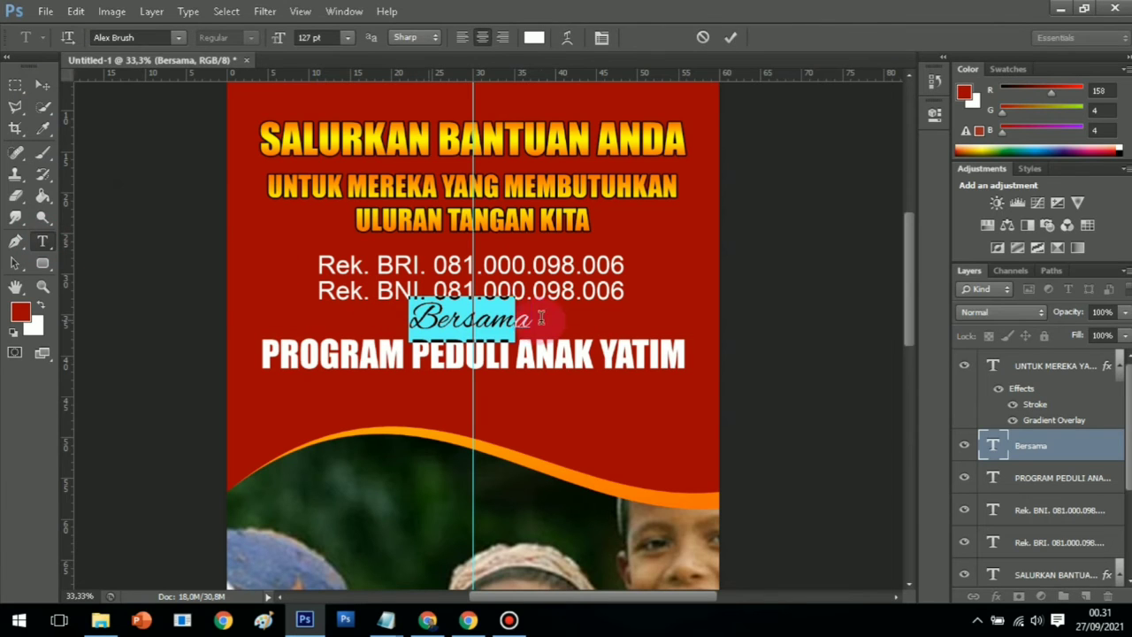
pyautogui.moveTo(274, 37); pyautogui.dragTo(239, 37)
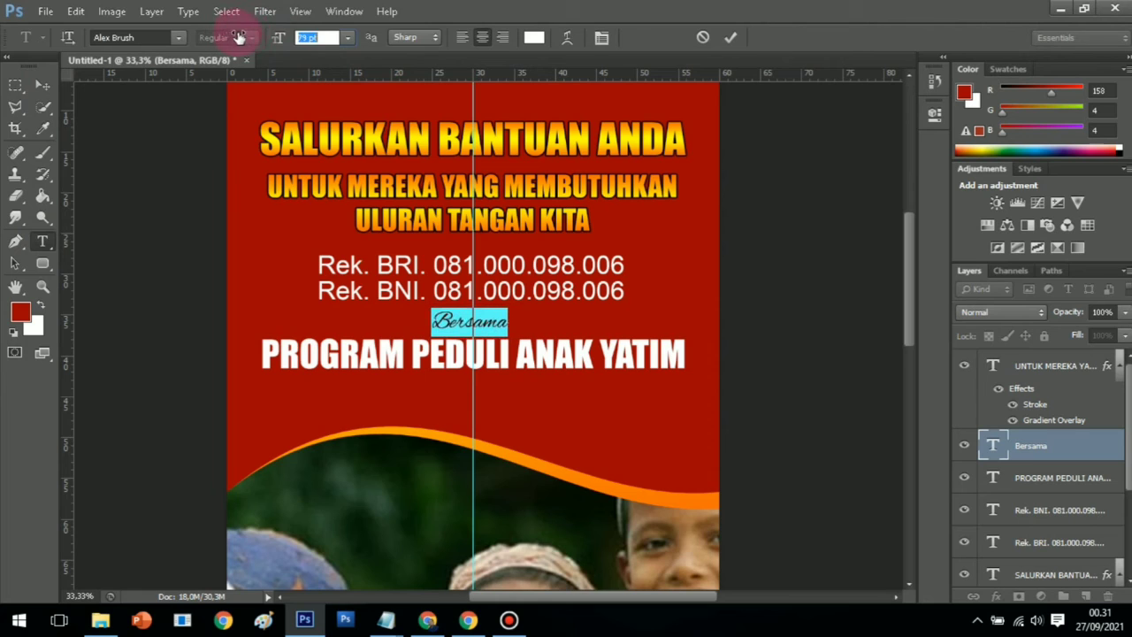
pyautogui.click(42, 287)
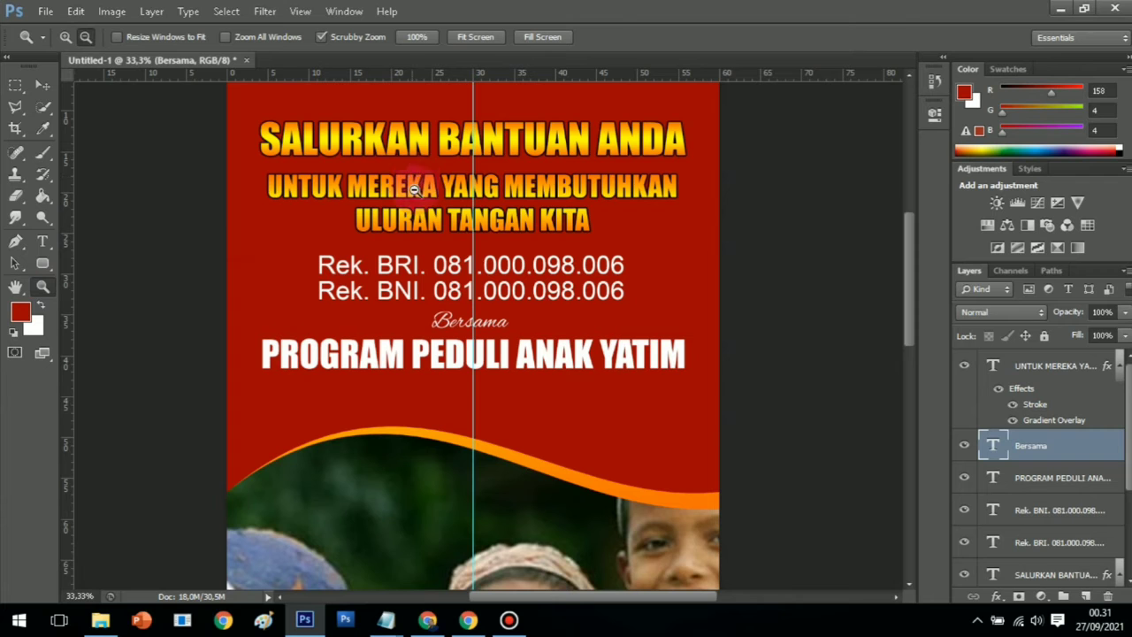
pyautogui.scroll(-1, 533, 324)
pyautogui.scroll(1, 534, 324)
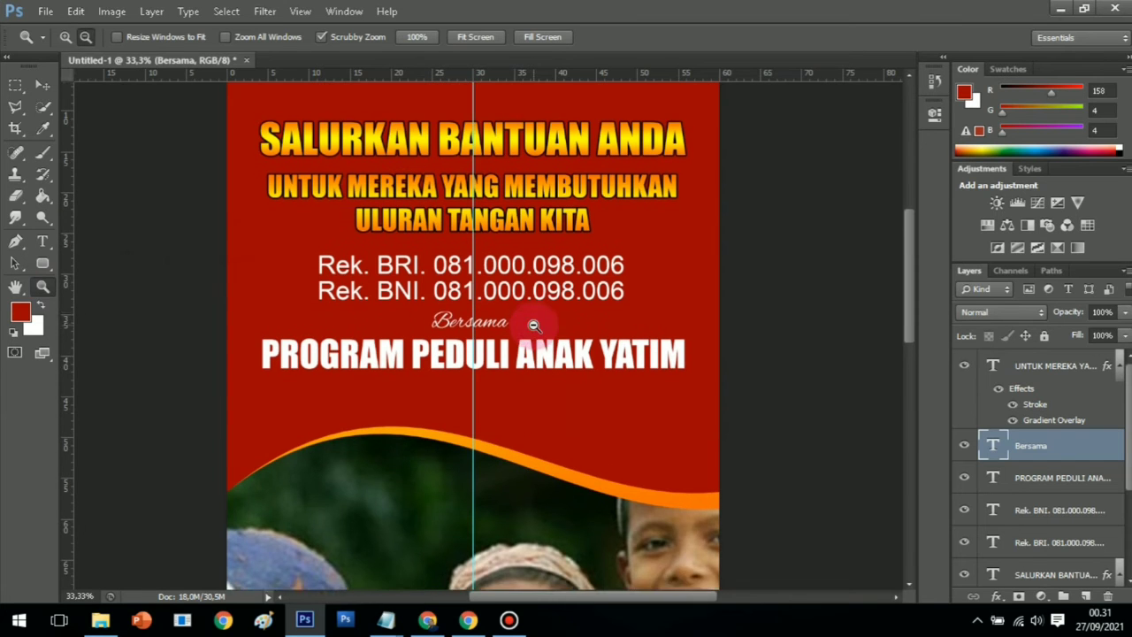
# On Layer 1, marquee the thin bottom strip, Paint Bucket it red, and deselect
pyautogui.keyDown('alt'); pyautogui.click(439, 328); pyautogui.keyUp('alt')
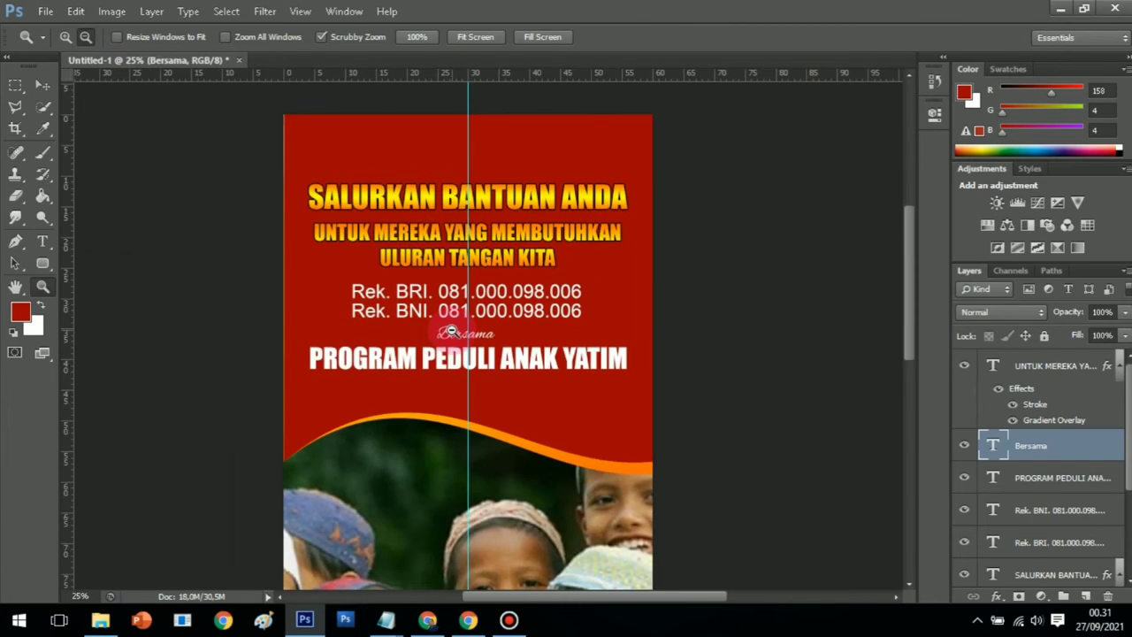
pyautogui.keyDown('alt'); pyautogui.click(452, 334); pyautogui.keyUp('alt')
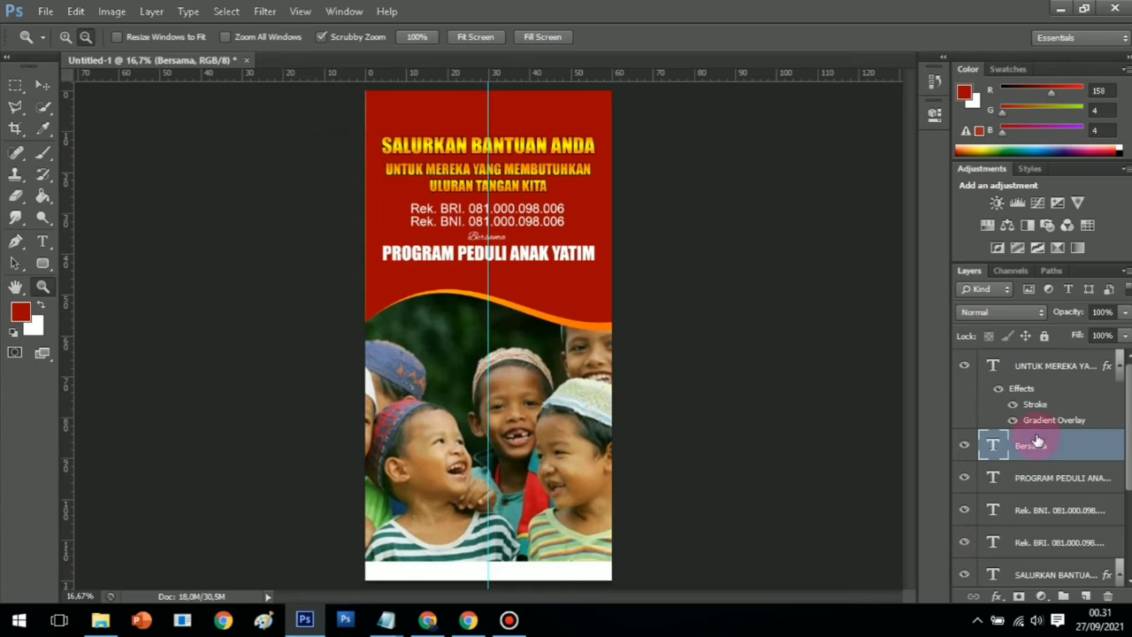
pyautogui.scroll(-3, 1025, 527)
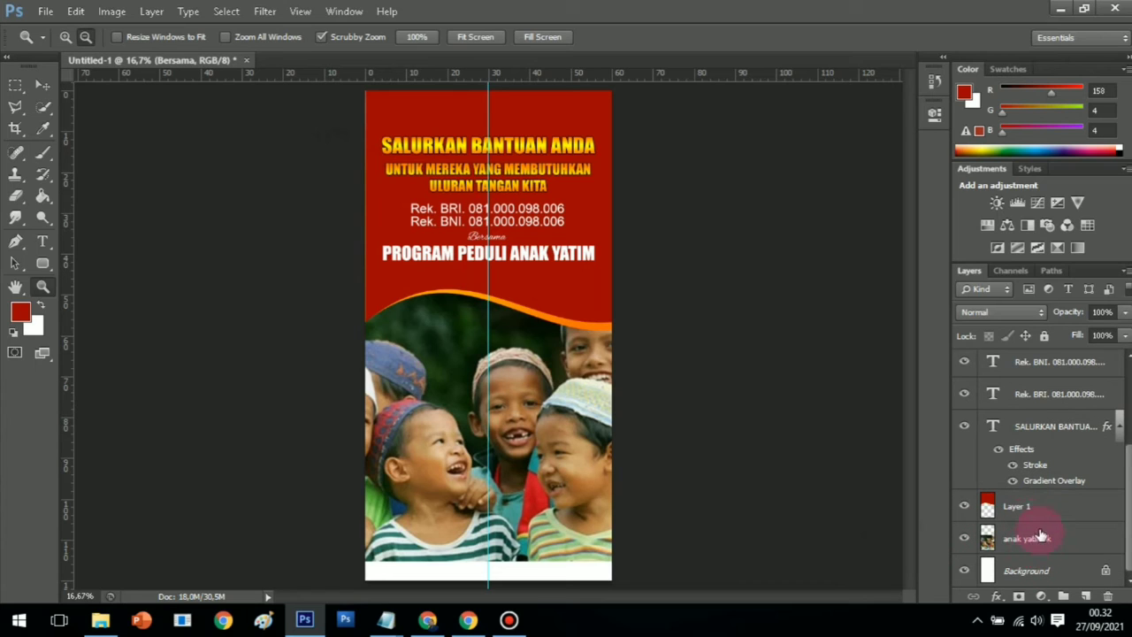
pyautogui.click(1035, 507)
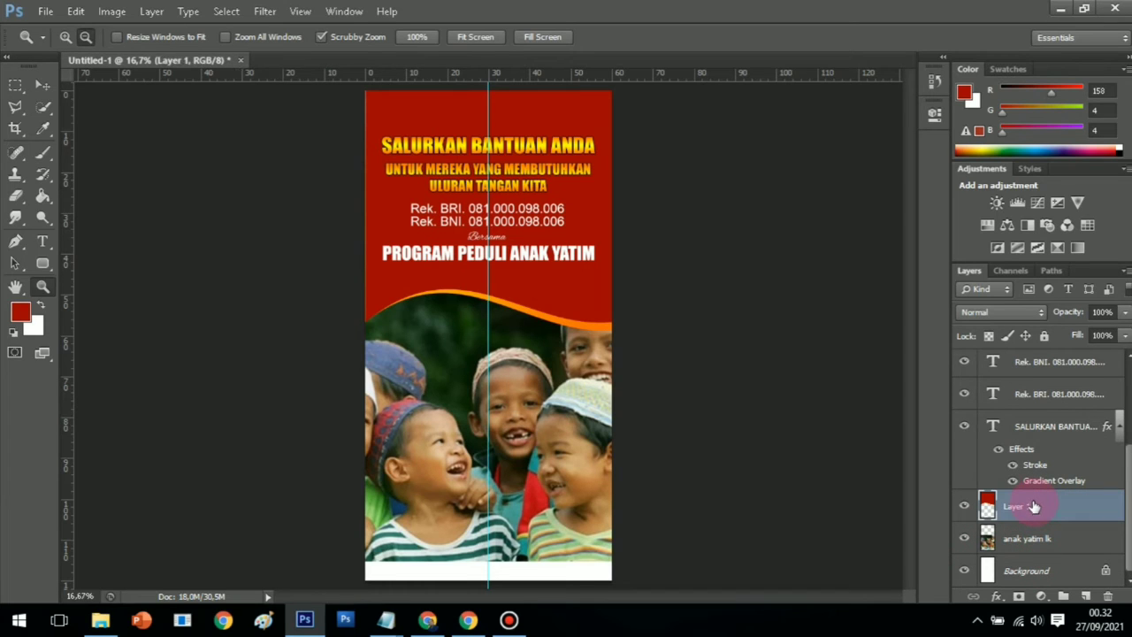
pyautogui.click(15, 86)
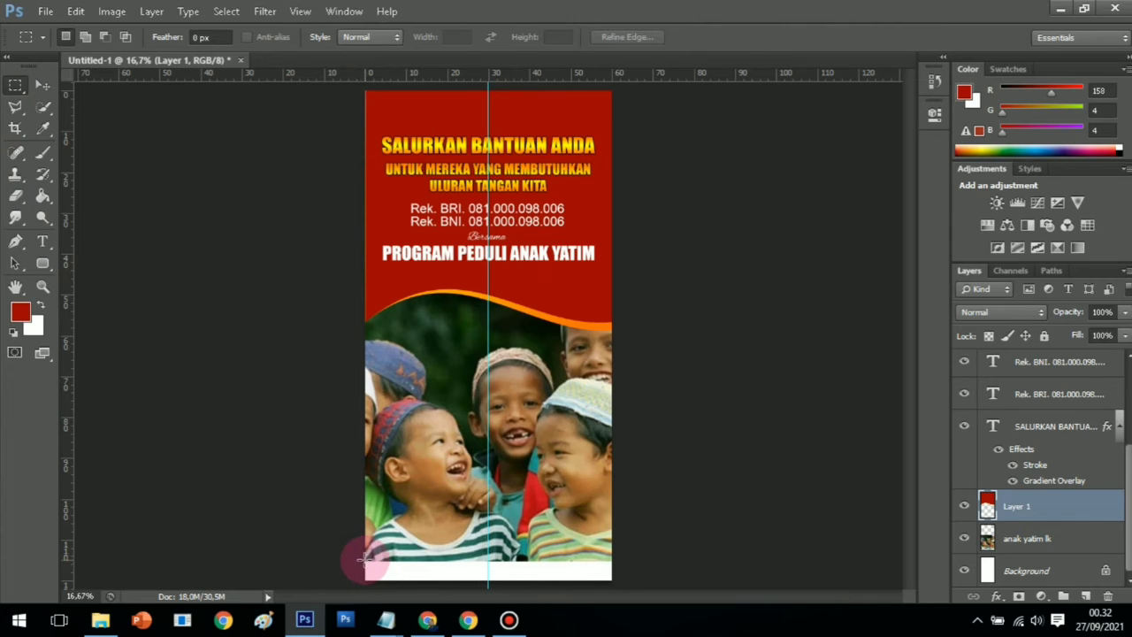
pyautogui.moveTo(365, 557); pyautogui.dragTo(615, 584)
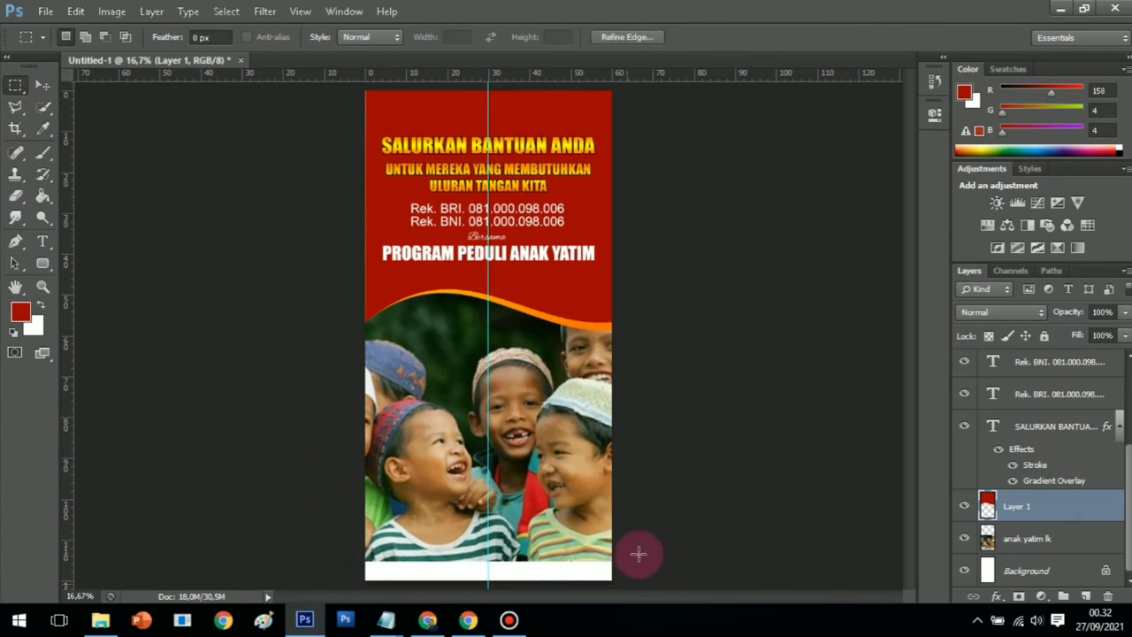
pyautogui.moveTo(42, 195); pyautogui.dragTo(88, 209)
pyautogui.click(434, 569)
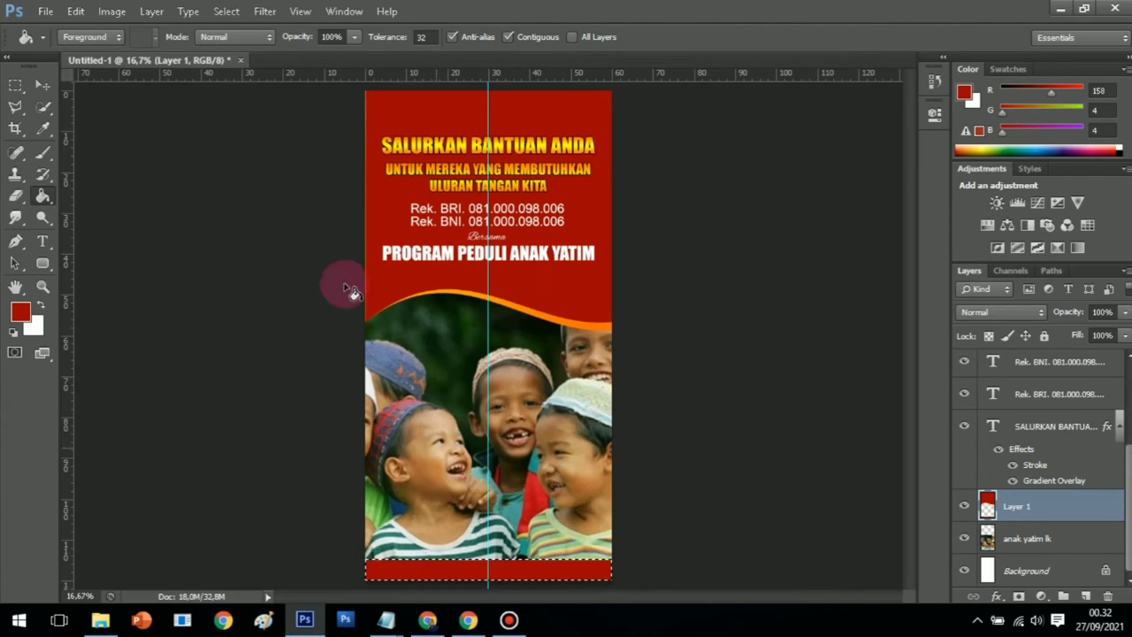
pyautogui.click(226, 12)
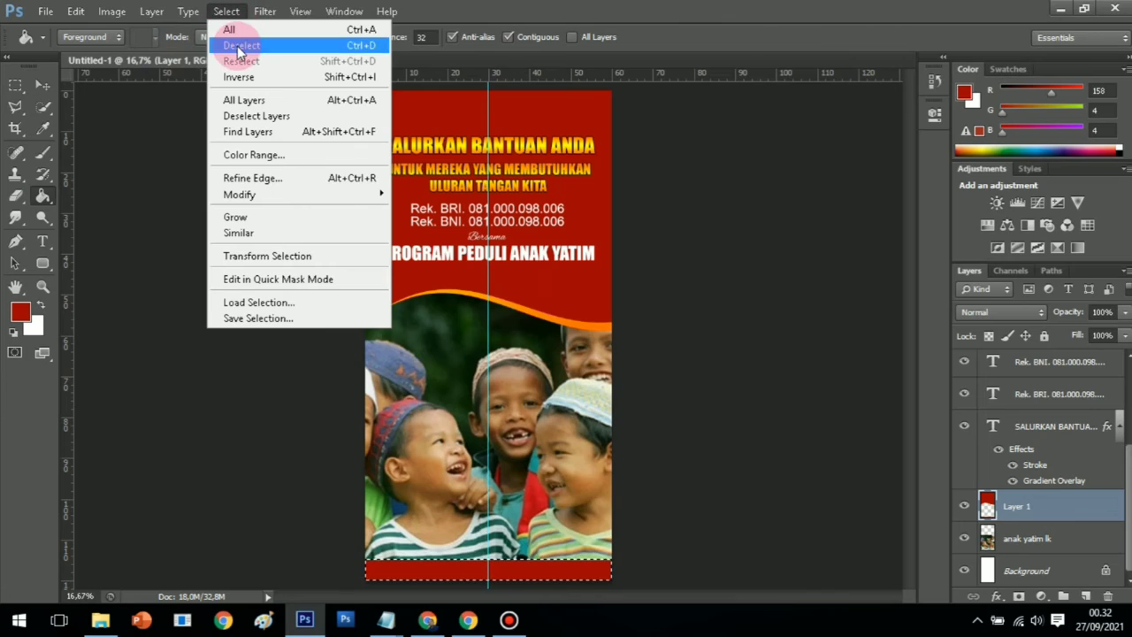
pyautogui.click(238, 51)
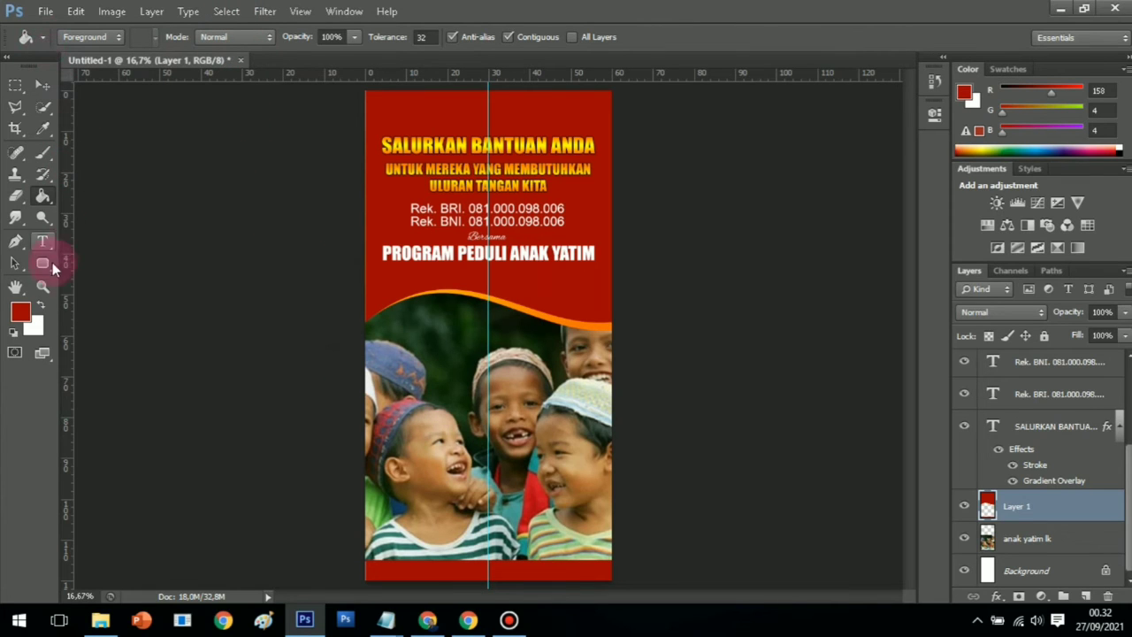
pyautogui.click(43, 286)
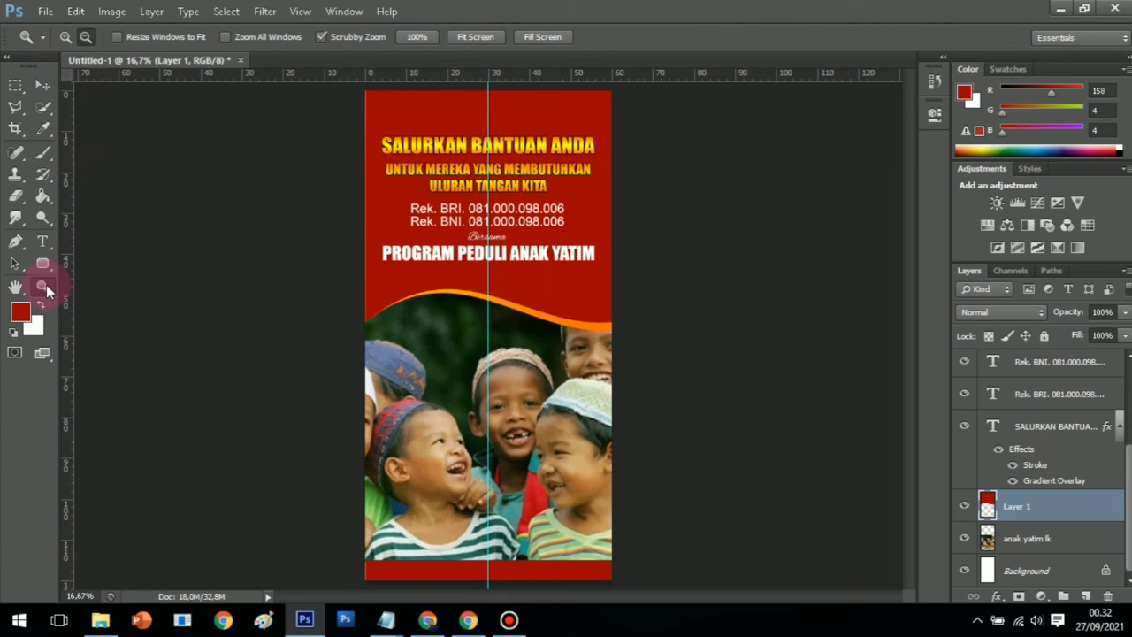
# Move the SALURKAN BANTUAN ANDA headline layer slightly higher
pyautogui.click(480, 215)
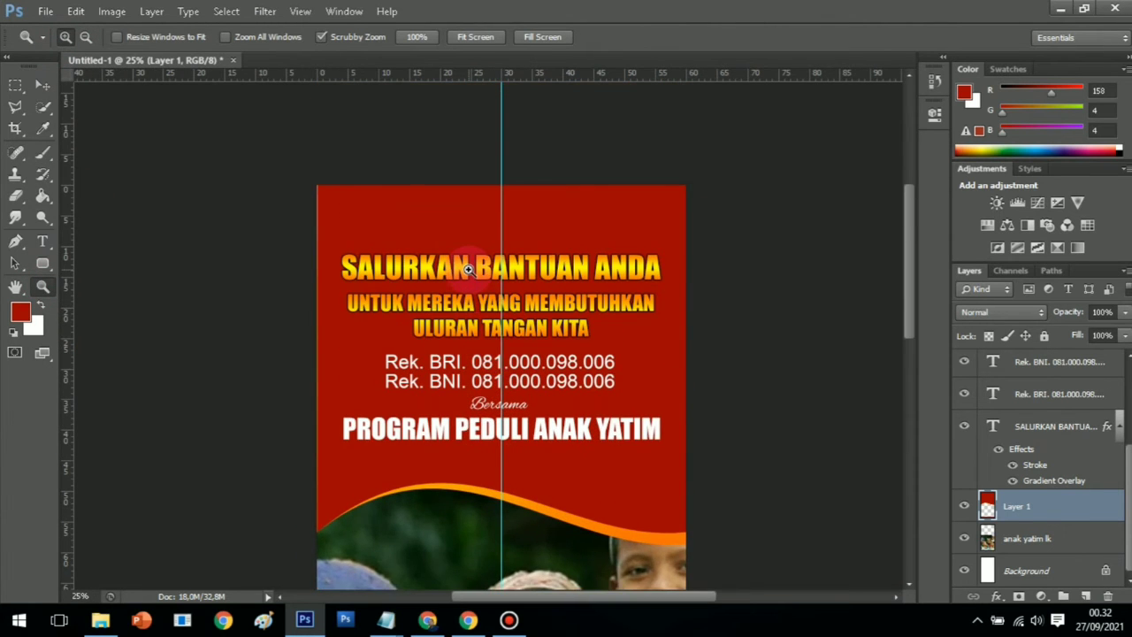
pyautogui.click(484, 301)
pyautogui.click(532, 297)
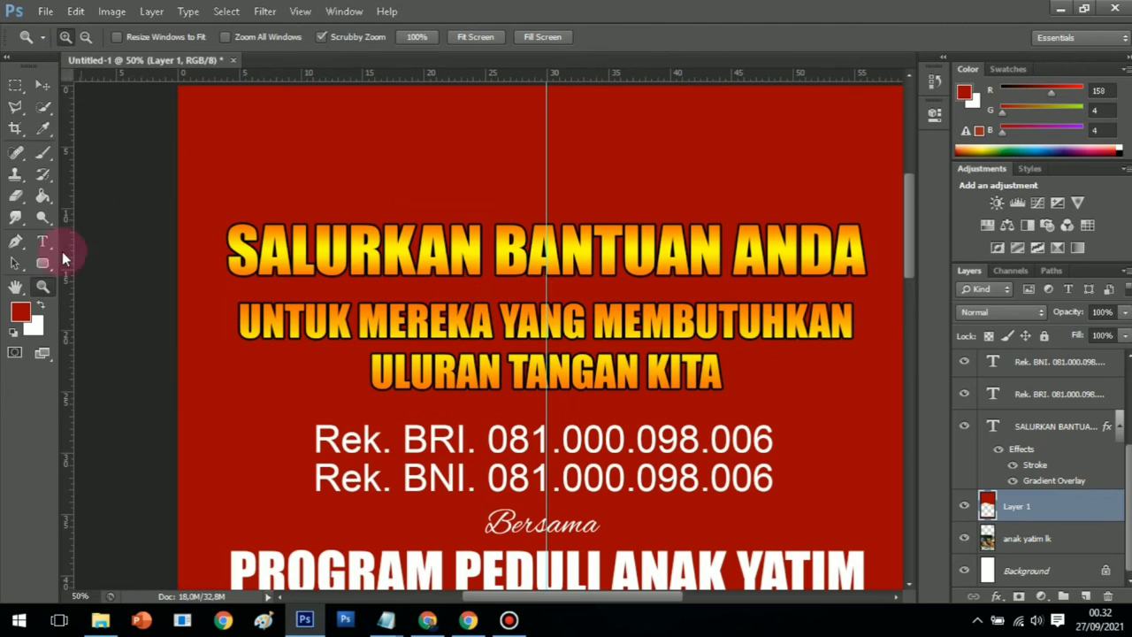
pyautogui.click(42, 242)
pyautogui.click(349, 255)
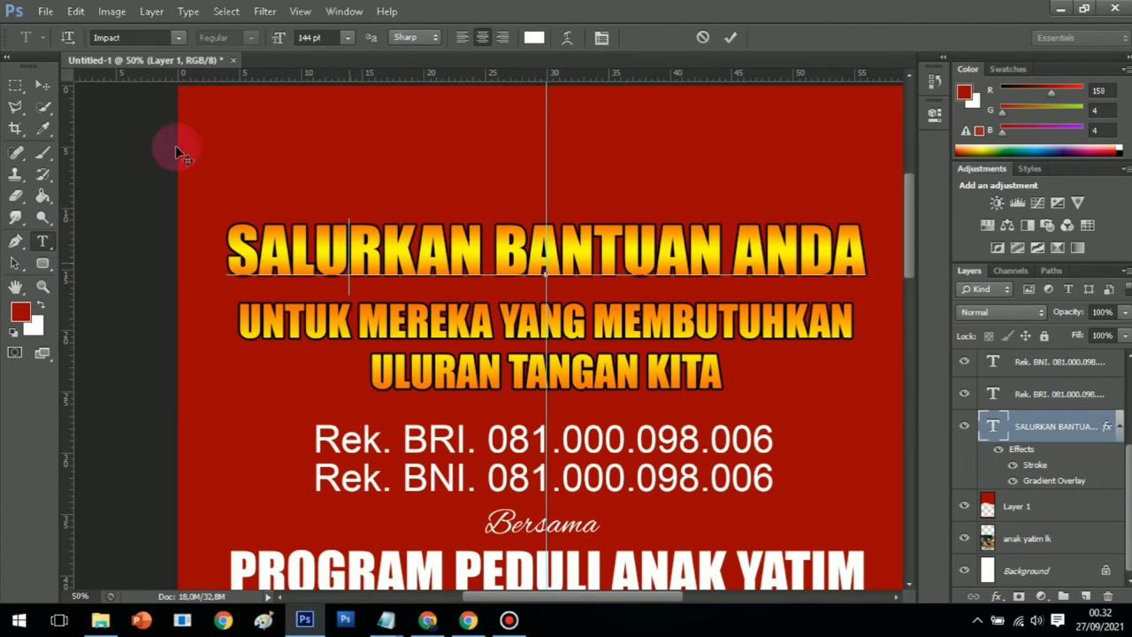
pyautogui.click(39, 85)
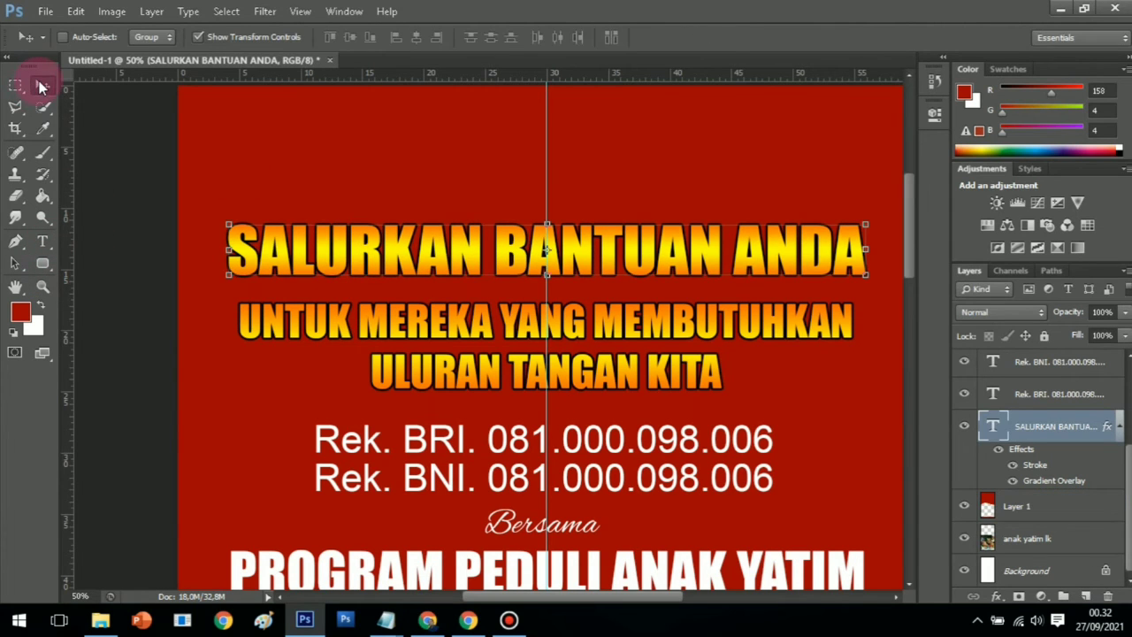
pyautogui.press('Up')
pyautogui.press('Up')
pyautogui.press('Up')
pyautogui.press('Up')
pyautogui.press('Up')
pyautogui.press('Up')
pyautogui.press('Up')
pyautogui.press('Up')
pyautogui.press('Up')
pyautogui.press('Up')
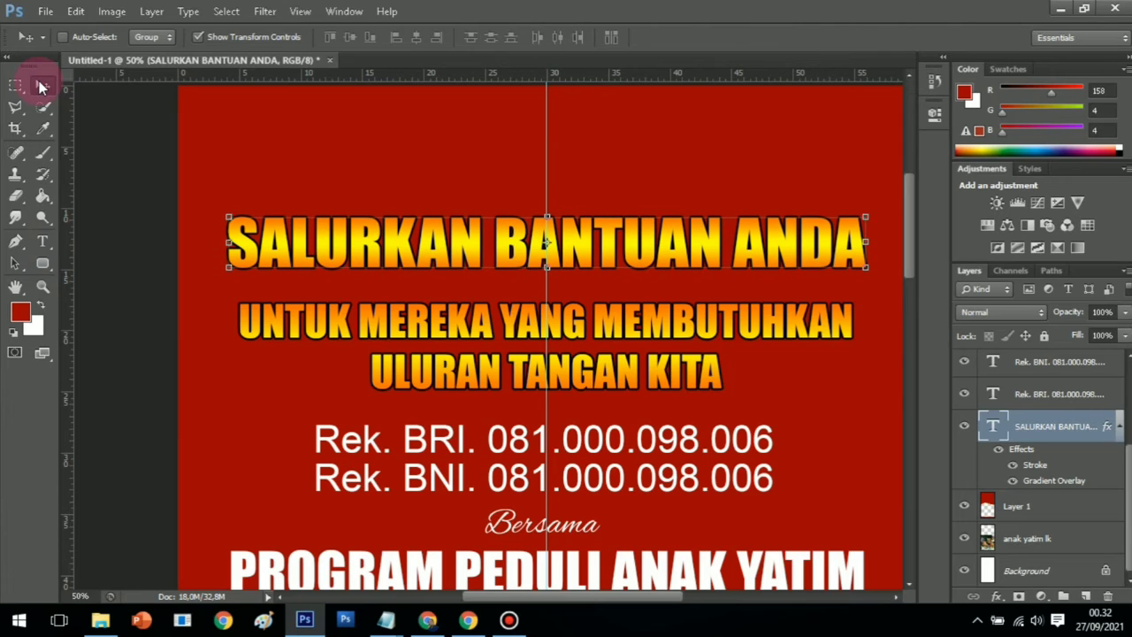
pyautogui.moveTo(604, 240); pyautogui.dragTo(618, 205)
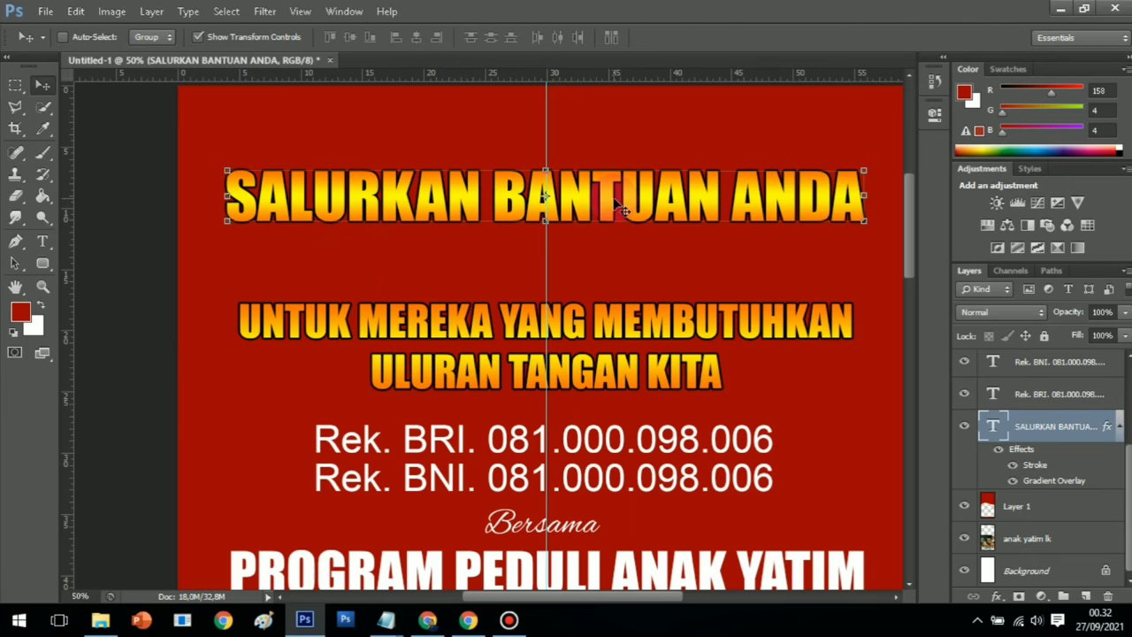
pyautogui.click(42, 286)
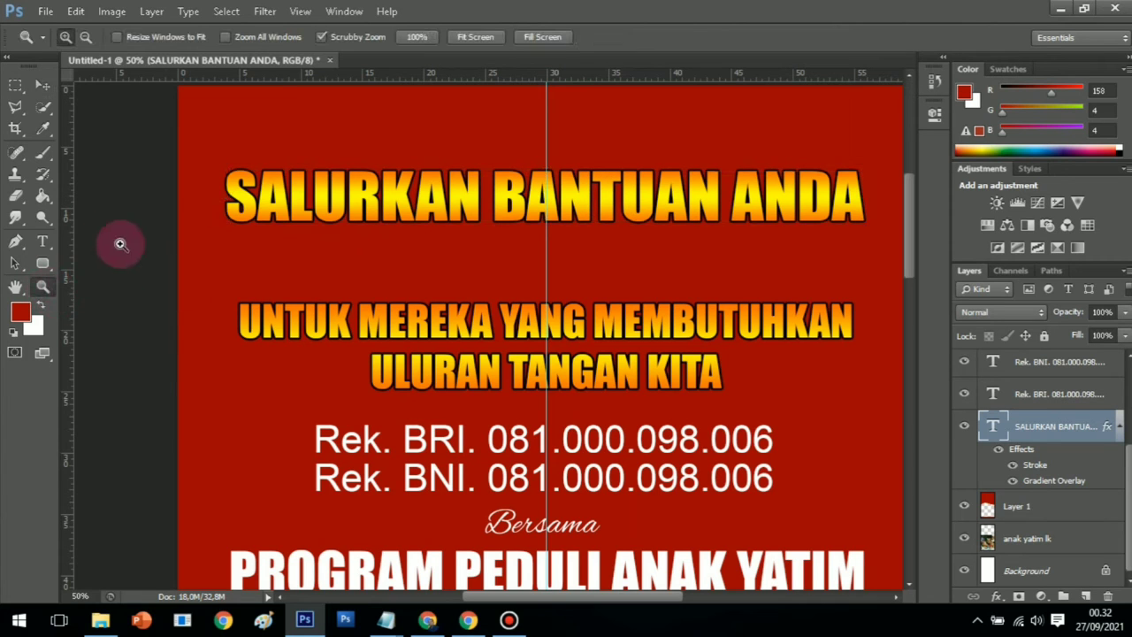
# Drag the UNTUK MEREKA block up toward the headline and nudge it left and up
pyautogui.click(42, 240)
pyautogui.click(327, 325)
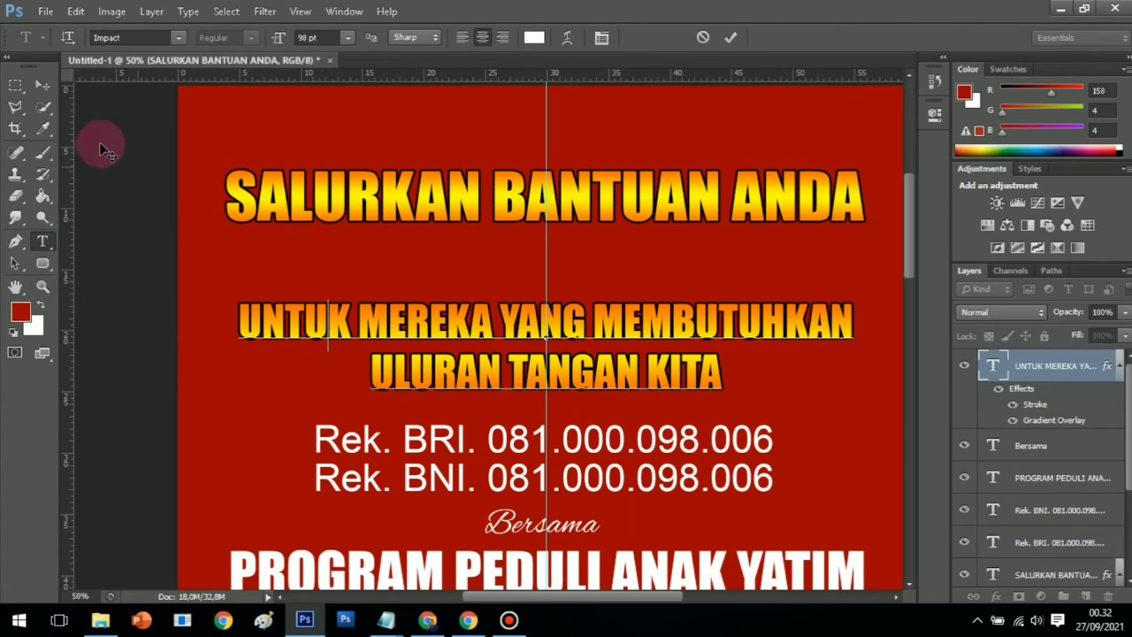
pyautogui.click(42, 85)
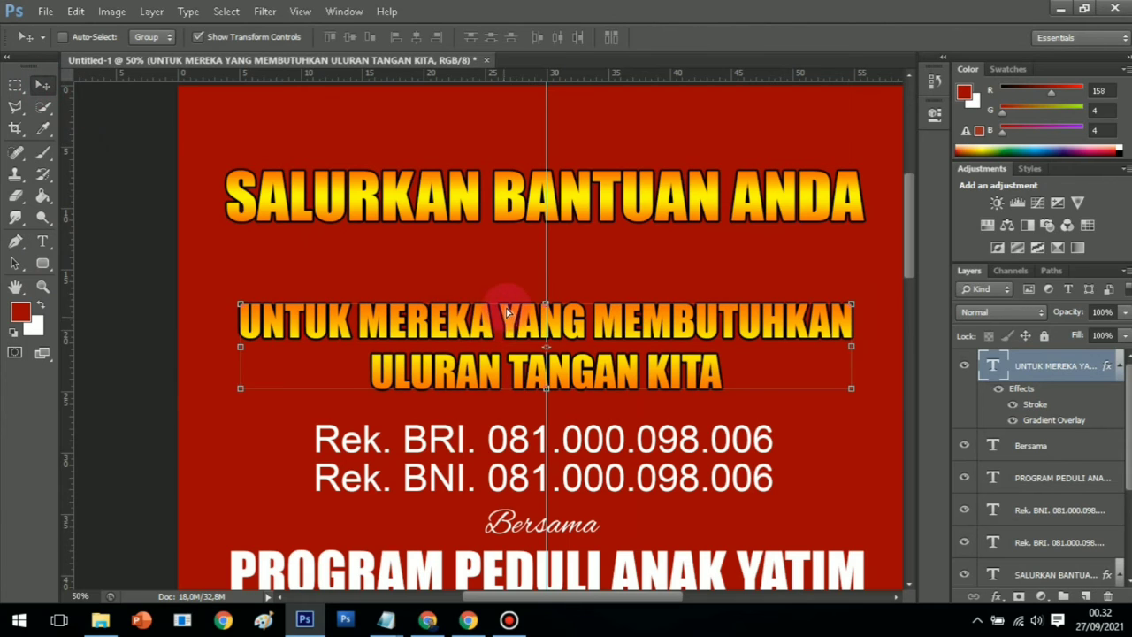
pyautogui.moveTo(508, 311); pyautogui.dragTo(550, 219)
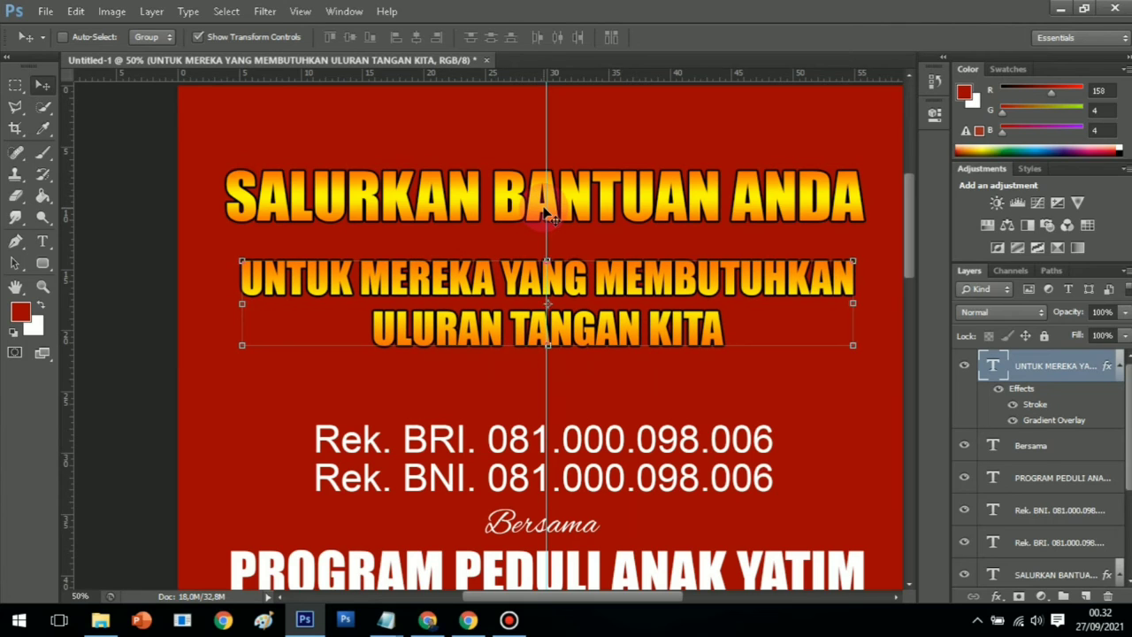
pyautogui.press('Left')
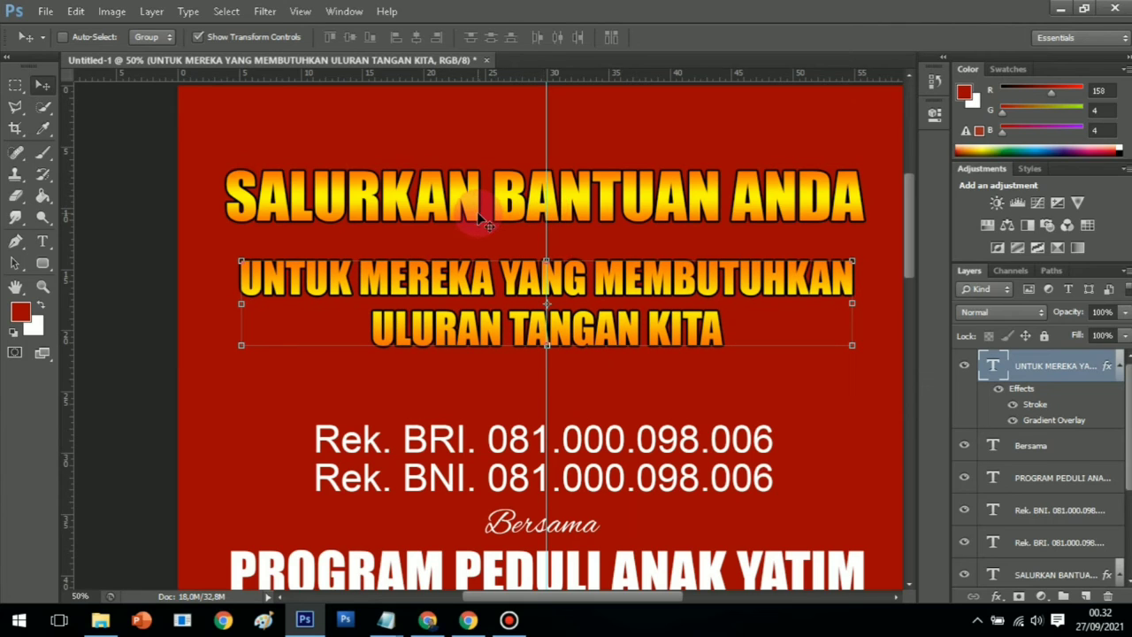
pyautogui.press('Up')
pyautogui.press('Up')
pyautogui.press('Up')
pyautogui.press('Up')
pyautogui.press('Up')
pyautogui.press('Up')
pyautogui.press('Up')
pyautogui.press('Up')
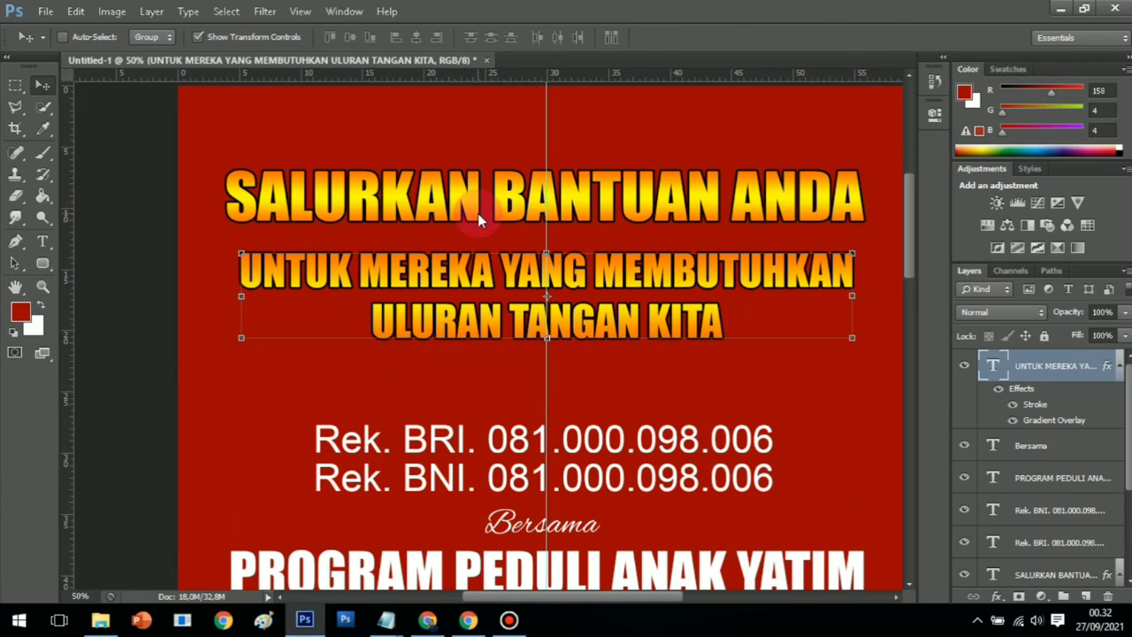
# Nudge the Rek. BRI. account line up three steps and one step right
pyautogui.click(41, 285)
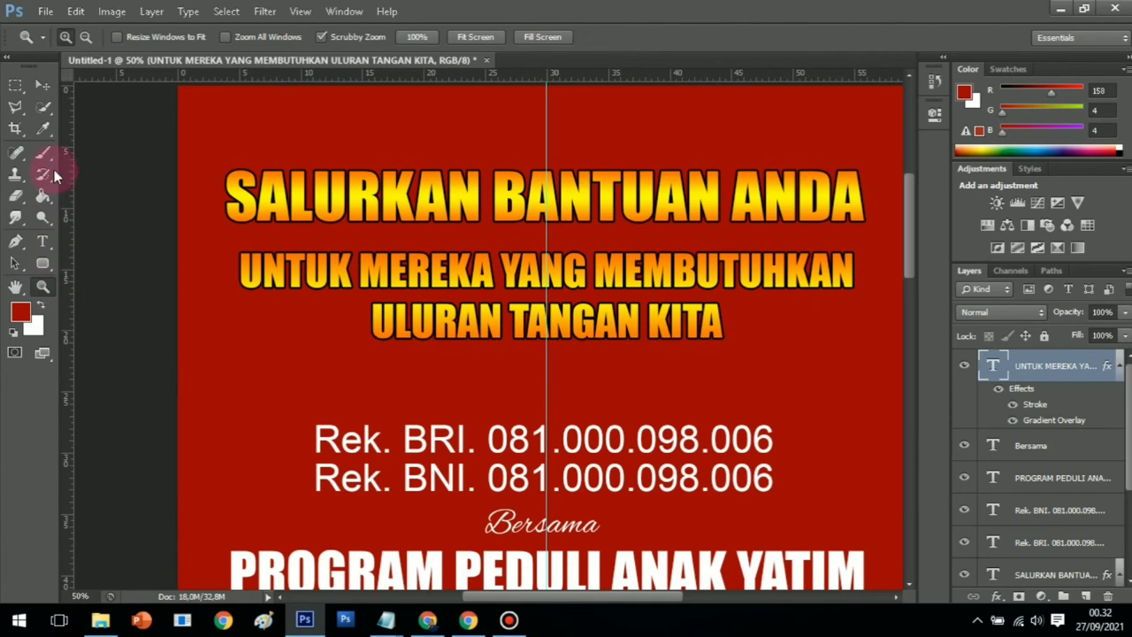
pyautogui.click(43, 242)
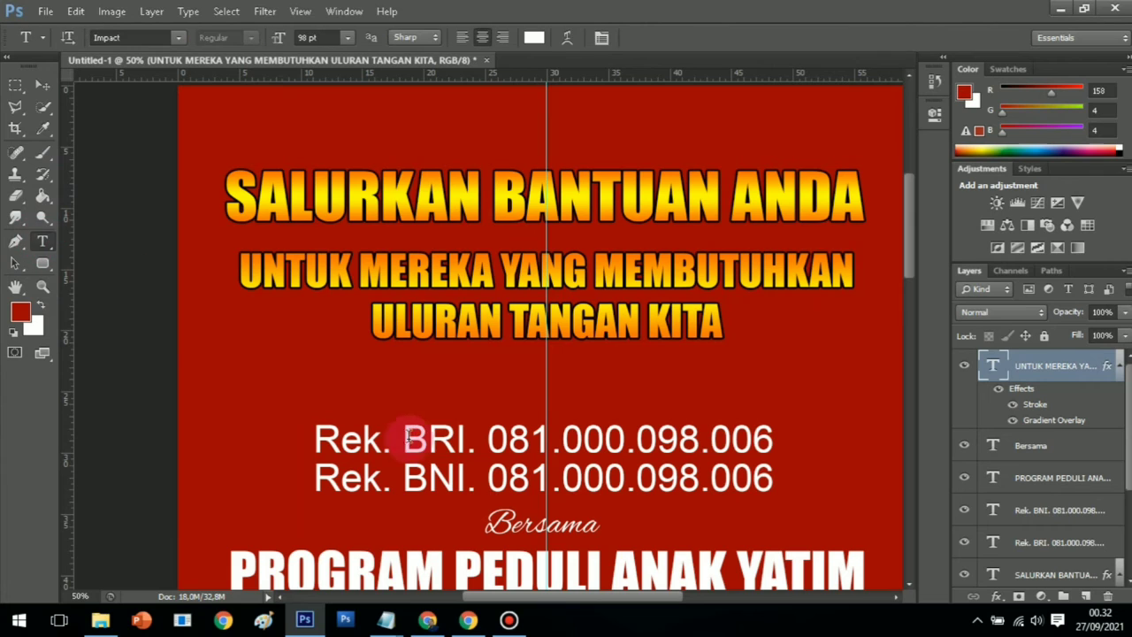
pyautogui.click(428, 440)
pyautogui.click(49, 91)
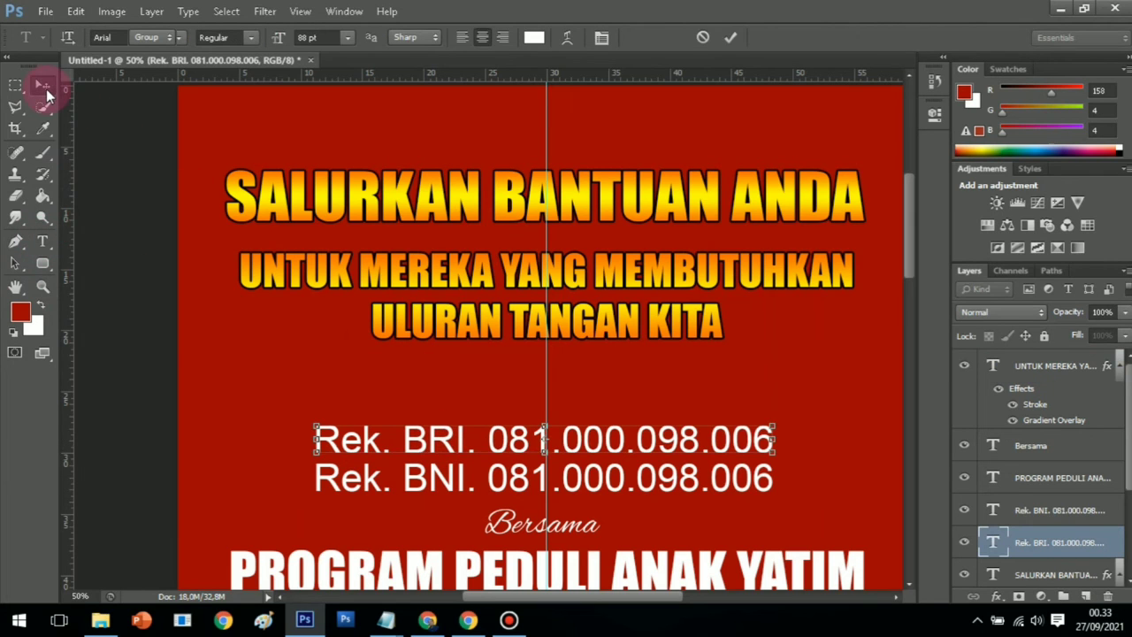
pyautogui.press('Up')
pyautogui.press('Up')
pyautogui.press('Up')
pyautogui.press('Up')
pyautogui.press('Up')
pyautogui.press('Up')
pyautogui.press('Up')
pyautogui.press('Up')
pyautogui.press('Up')
pyautogui.press('Up')
pyautogui.press('Up')
pyautogui.press('Up')
pyautogui.press('Up')
pyautogui.press('Up')
pyautogui.press('Up')
pyautogui.press('Up')
pyautogui.press('Up')
pyautogui.press('Up')
pyautogui.press('Up')
pyautogui.press('Up')
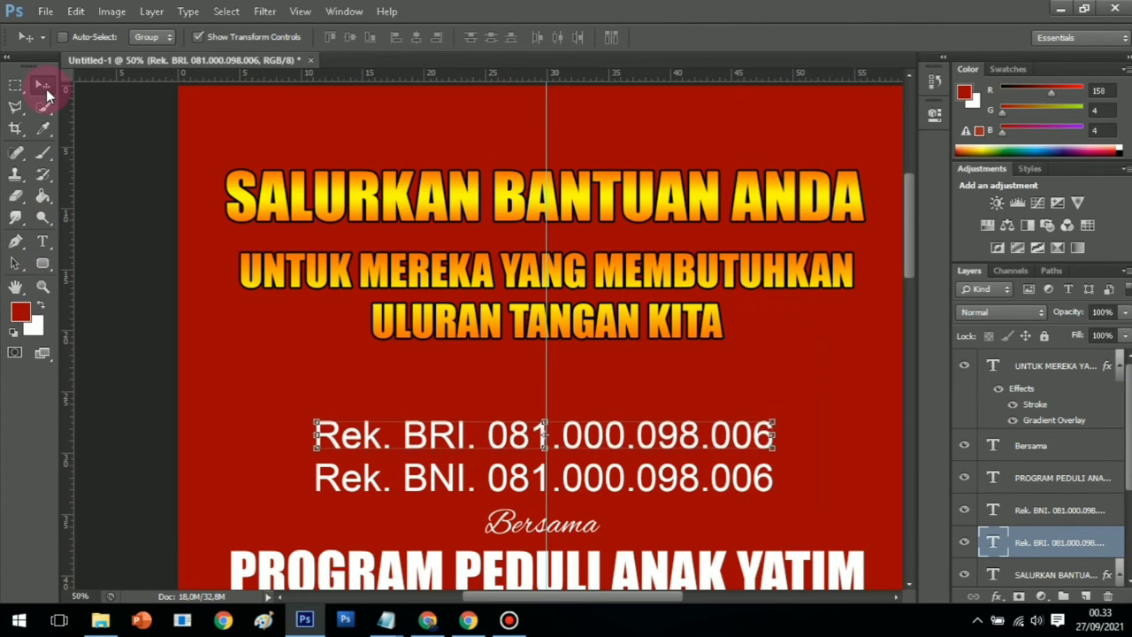
pyautogui.press('Up')
pyautogui.press('Up')
pyautogui.press('Up')
pyautogui.press('Up')
pyautogui.press('Up')
pyautogui.press('Up')
pyautogui.press('Up')
pyautogui.press('Up')
pyautogui.press('Up')
pyautogui.press('Up')
pyautogui.press('Up')
pyautogui.press('Up')
pyautogui.press('Up')
pyautogui.press('Up')
pyautogui.press('Up')
pyautogui.press('Up')
pyautogui.press('Up')
pyautogui.press('Up')
pyautogui.press('Up')
pyautogui.press('Up')
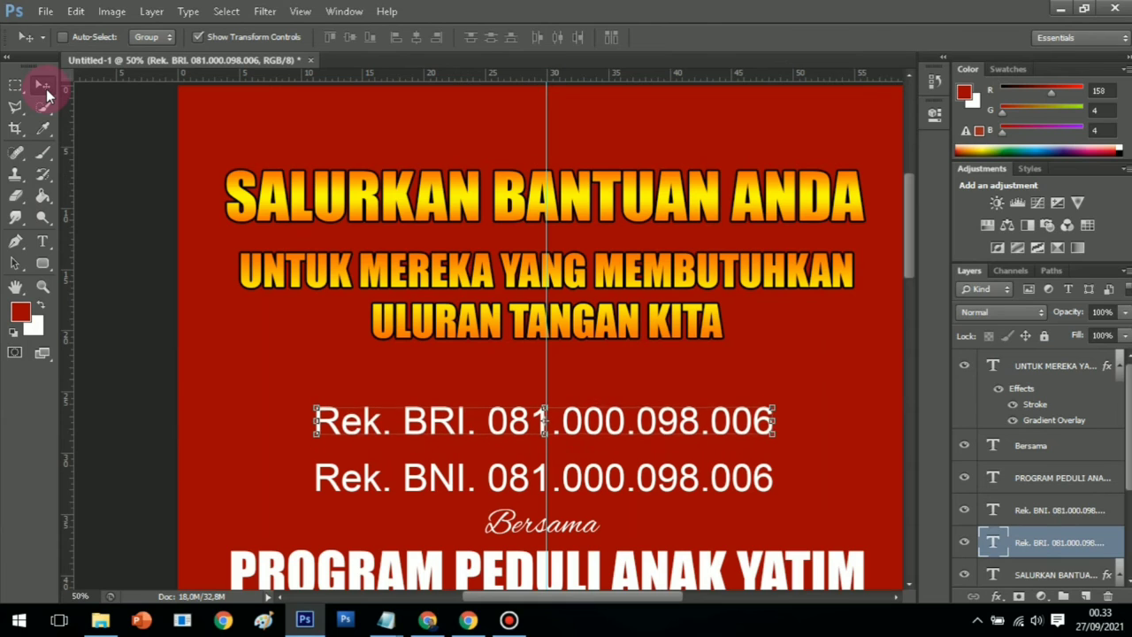
pyautogui.press('Up')
pyautogui.press('Up')
pyautogui.press('Up')
pyautogui.press('Up')
pyautogui.press('Up')
pyautogui.press('Up')
pyautogui.press('Up')
pyautogui.press('Up')
pyautogui.press('Up')
pyautogui.press('Up')
pyautogui.press('Up')
pyautogui.press('Up')
pyautogui.press('Up')
pyautogui.press('Up')
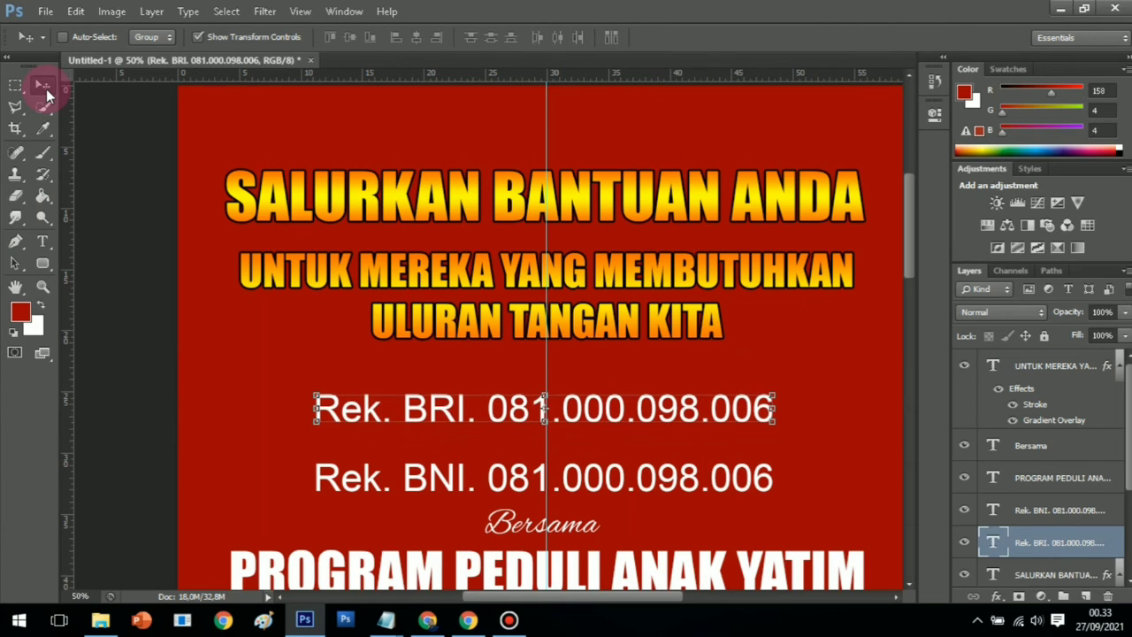
pyautogui.press('Right')
pyautogui.press('Right')
pyautogui.press('Right')
pyautogui.press('Right')
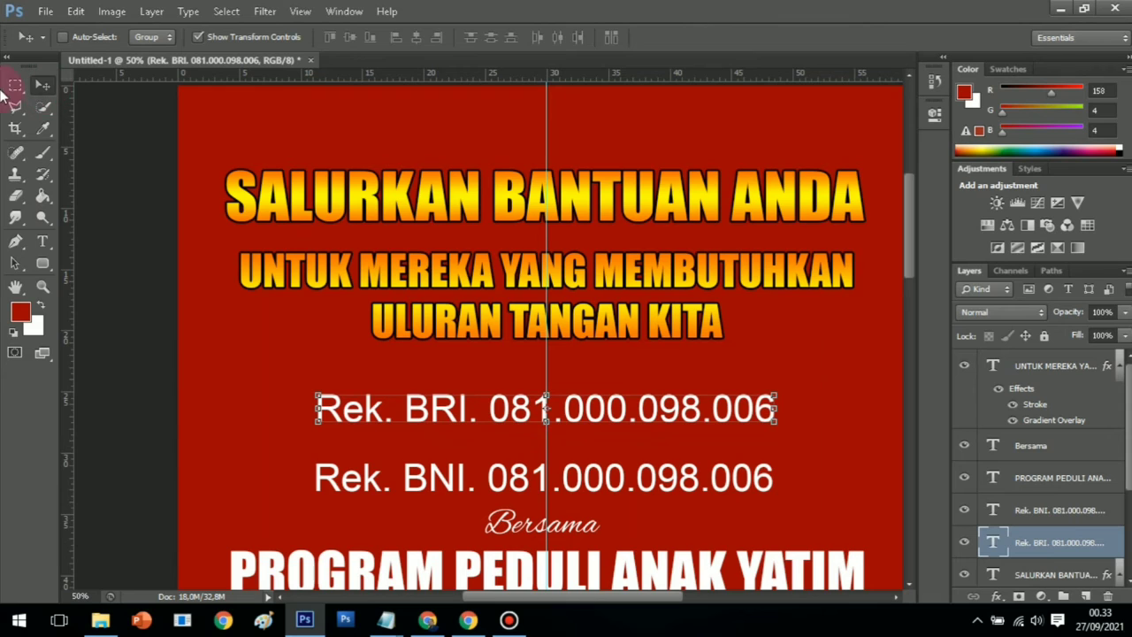
pyautogui.click(48, 287)
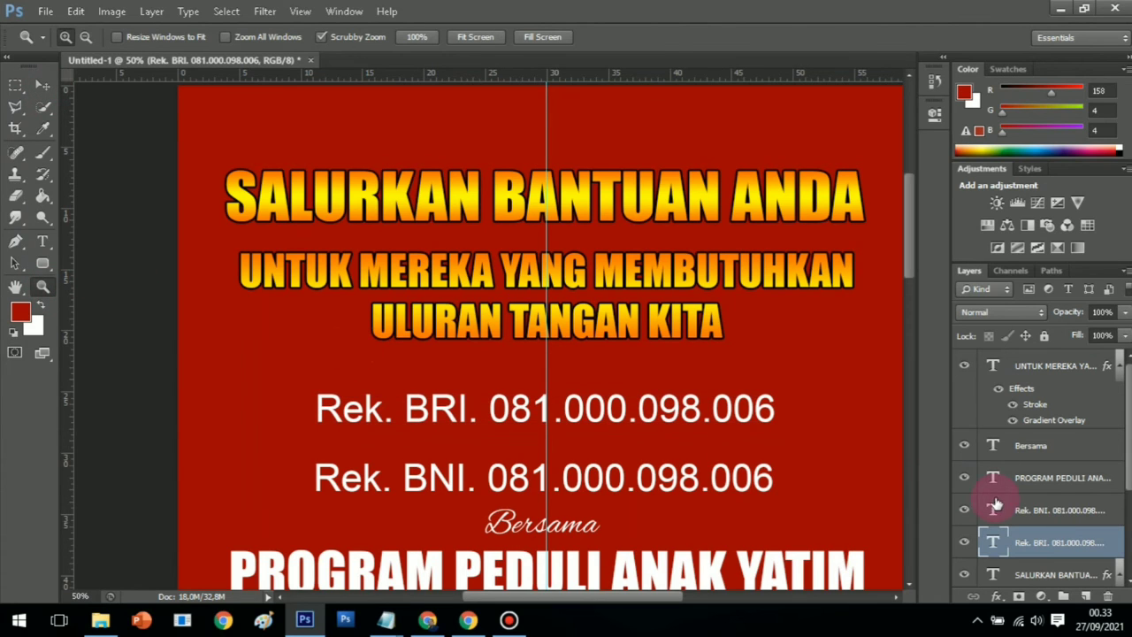
# Nudge the BNI account line up three steps toward the BRI line
pyautogui.click(44, 238)
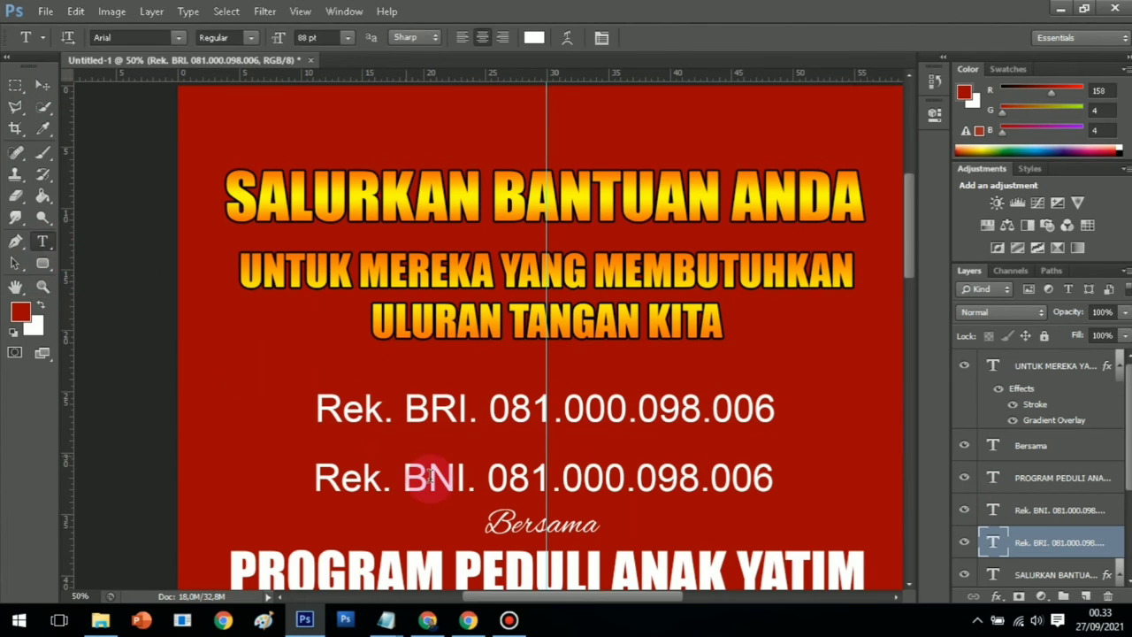
pyautogui.click(442, 474)
pyautogui.click(40, 84)
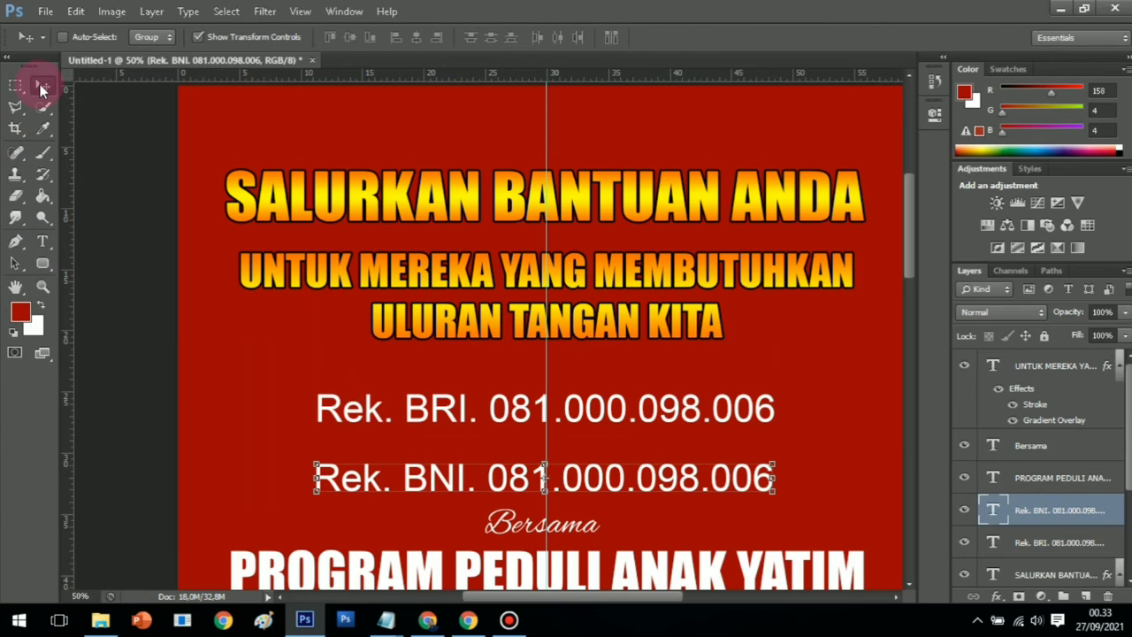
pyautogui.press('Up')
pyautogui.press('Up')
pyautogui.press('Up')
pyautogui.press('Up')
pyautogui.press('Up')
pyautogui.press('Up')
pyautogui.press('Up')
pyautogui.press('Up')
pyautogui.press('Up')
pyautogui.press('Up')
pyautogui.press('Up')
pyautogui.press('Up')
pyautogui.press('Up')
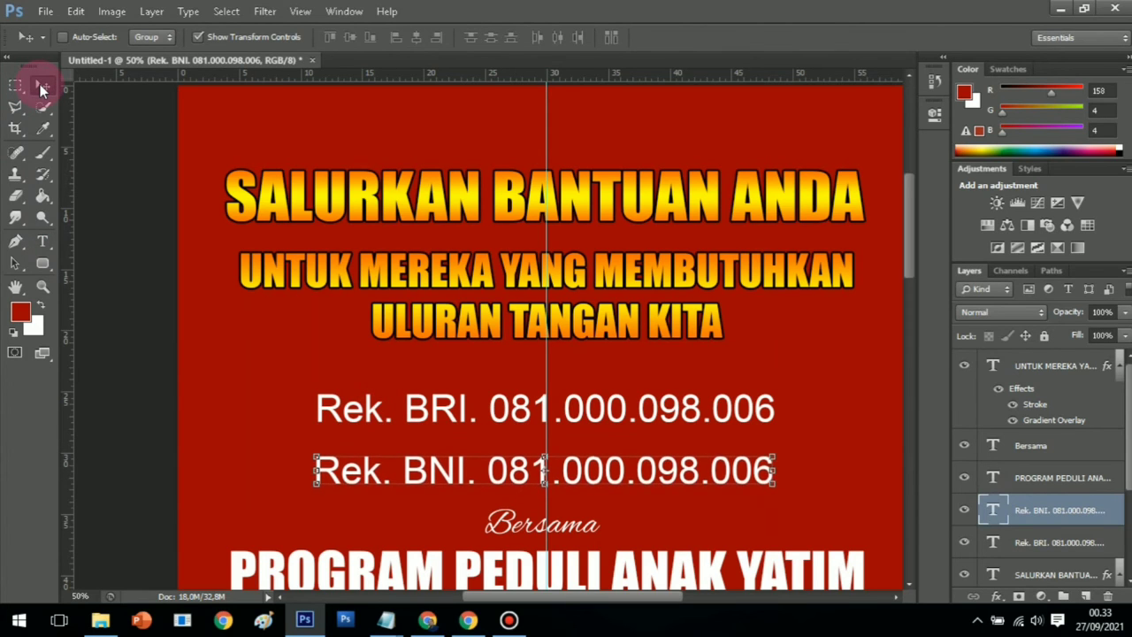
pyautogui.press('Up')
pyautogui.press('Up')
pyautogui.press('Up')
pyautogui.press('Up')
pyautogui.press('Up')
pyautogui.press('Up')
pyautogui.press('Up')
pyautogui.press('Up')
pyautogui.press('Up')
pyautogui.press('Up')
pyautogui.press('Up')
pyautogui.press('Up')
pyautogui.press('Up')
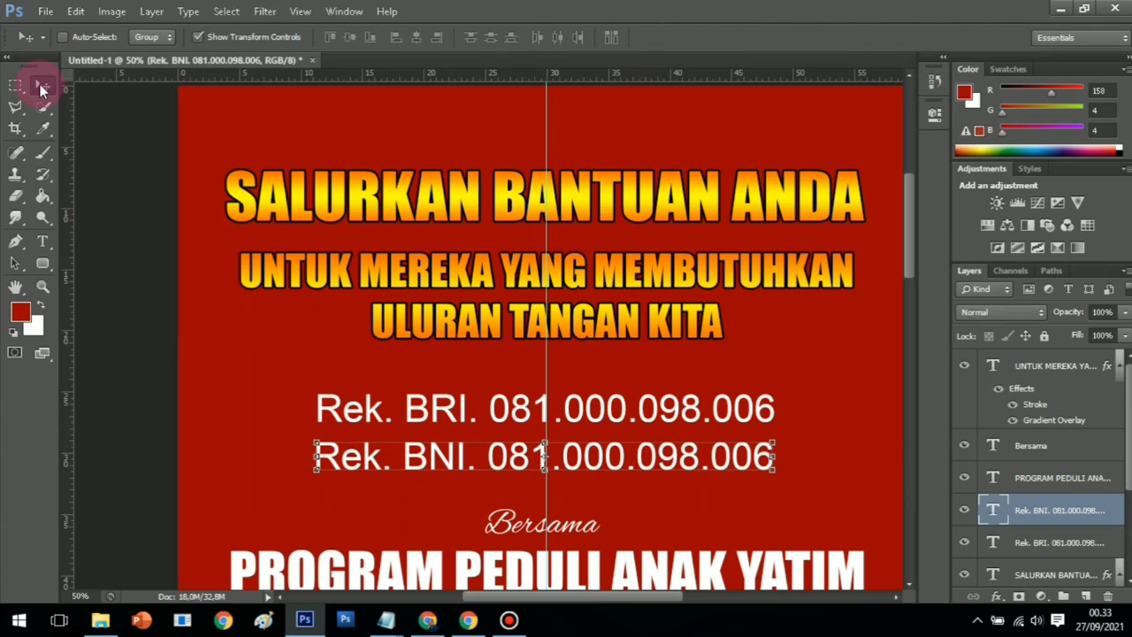
pyautogui.press('Up')
pyautogui.press('Up')
pyautogui.press('Up')
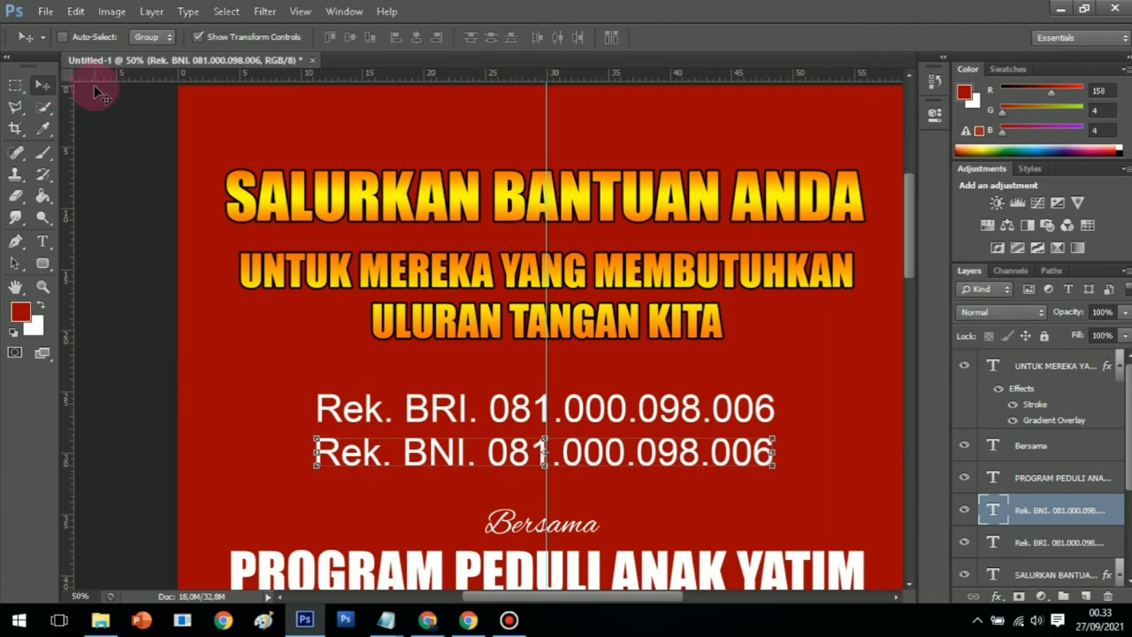
pyautogui.click(41, 284)
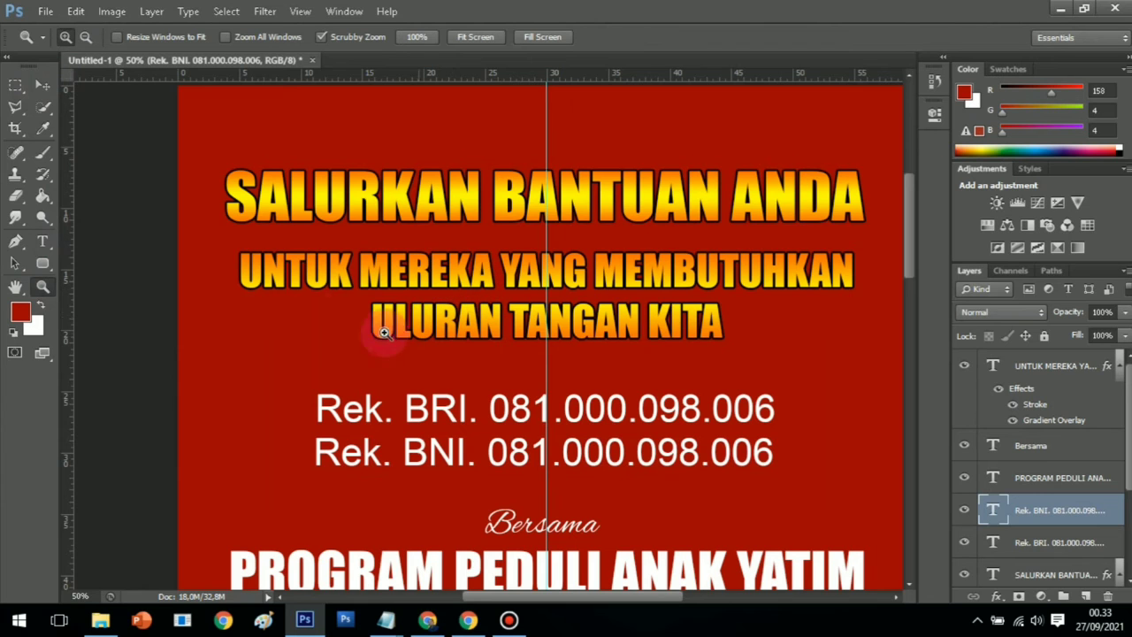
# Zoom out to find the children photo, then zoom in on the red footer band below it
pyautogui.click(87, 37)
pyautogui.click(566, 350)
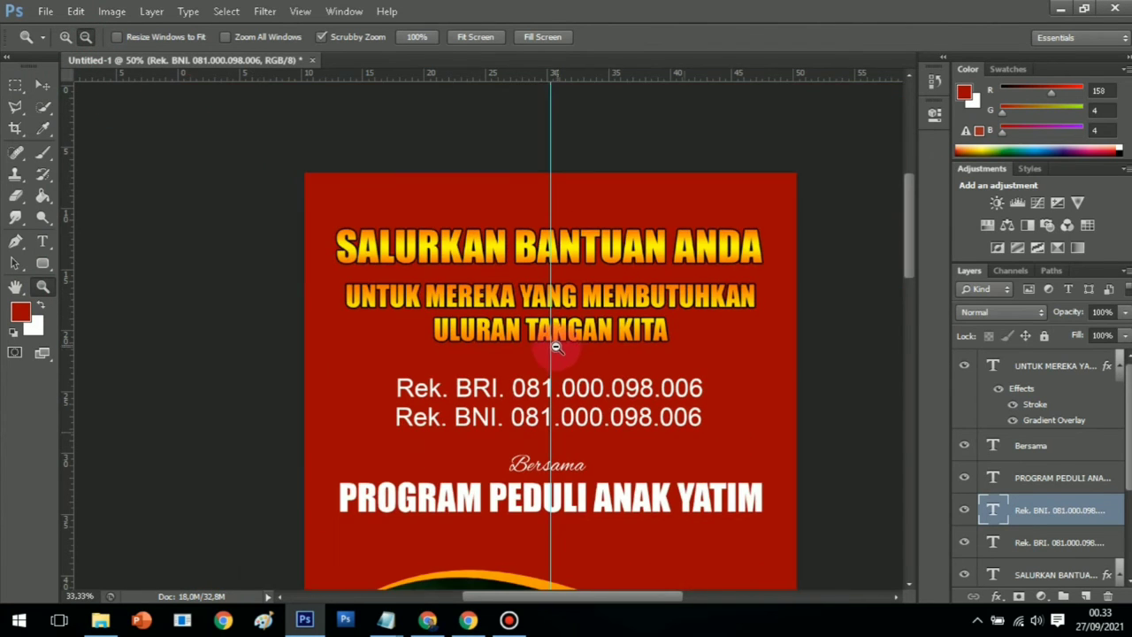
pyautogui.click(566, 356)
pyautogui.scroll(-2, 566, 356)
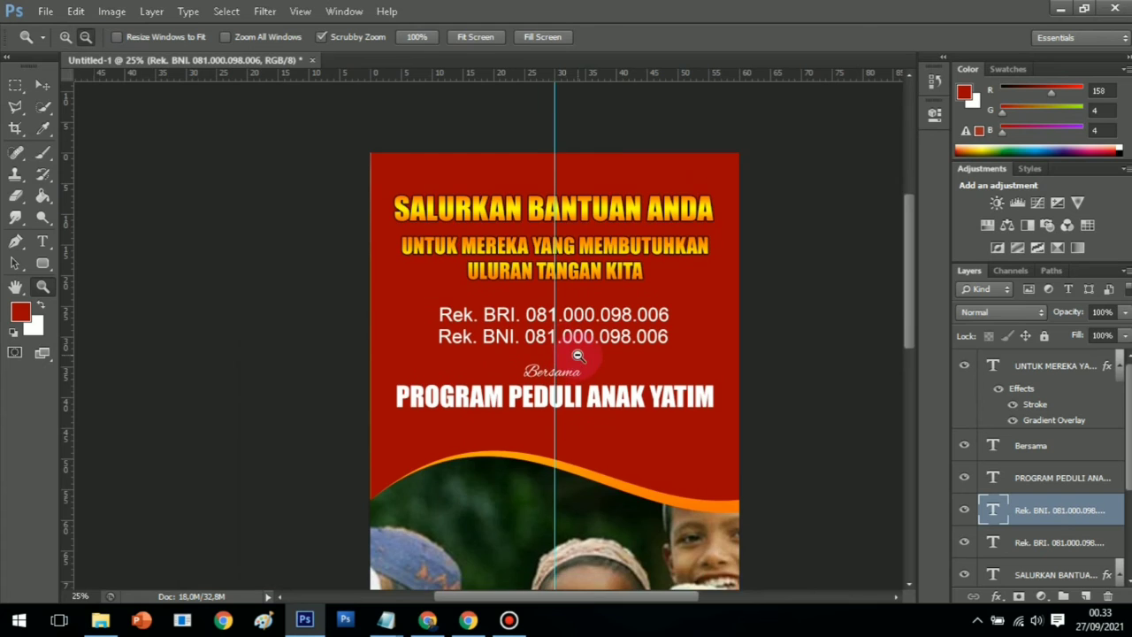
pyautogui.click(577, 355)
pyautogui.click(66, 37)
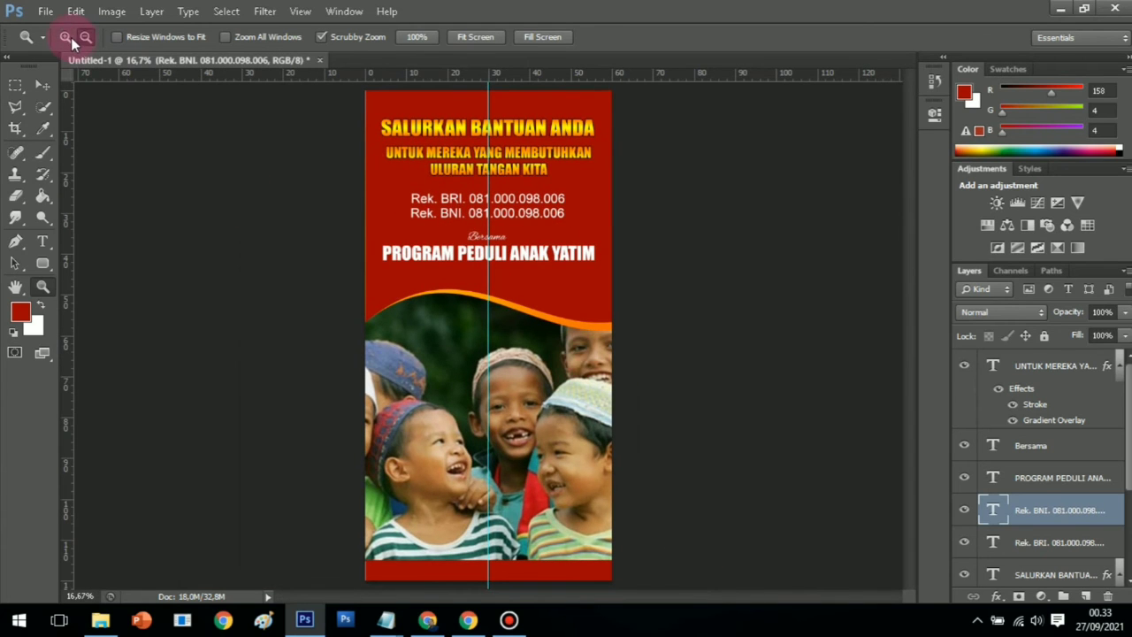
pyautogui.click(537, 449)
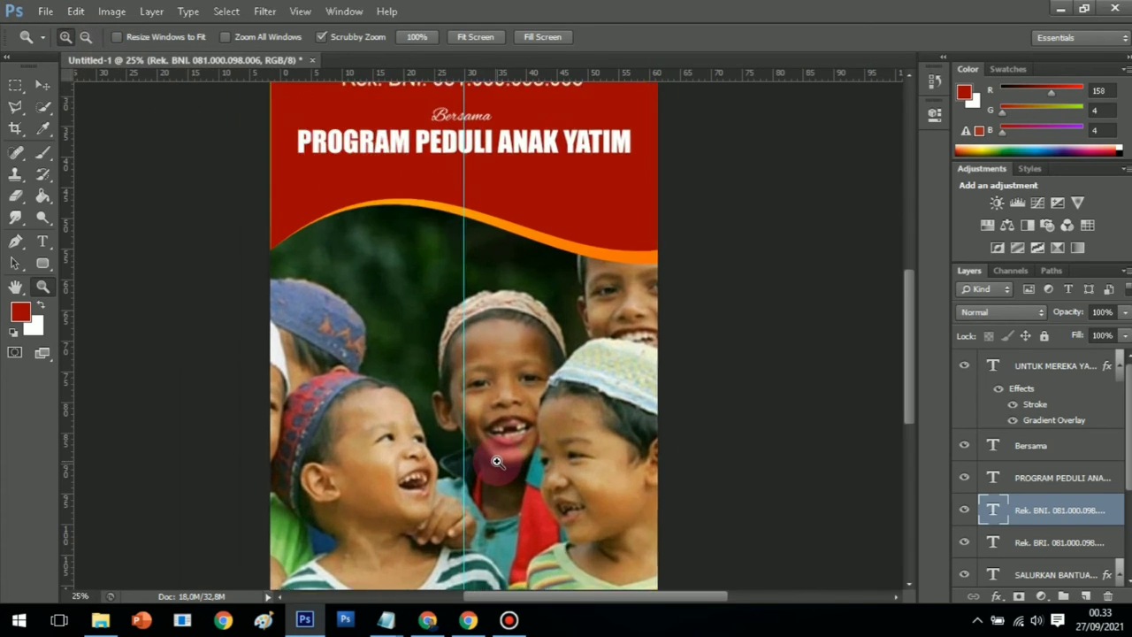
pyautogui.click(492, 454)
pyautogui.scroll(-3, 489, 454)
pyautogui.click(473, 424)
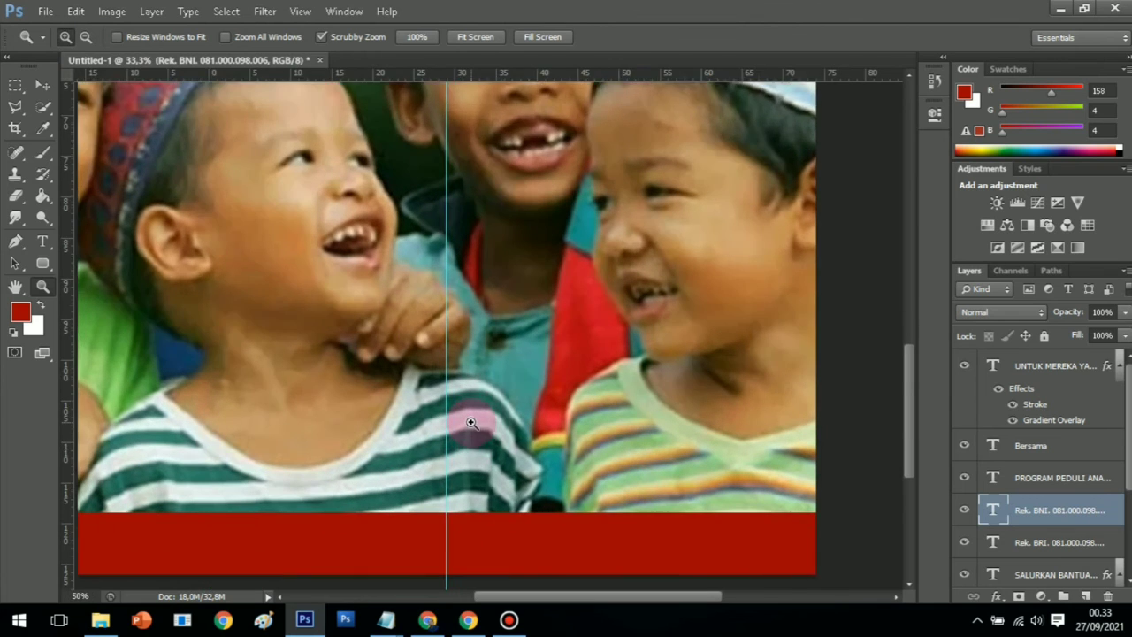
pyautogui.scroll(-2, 472, 422)
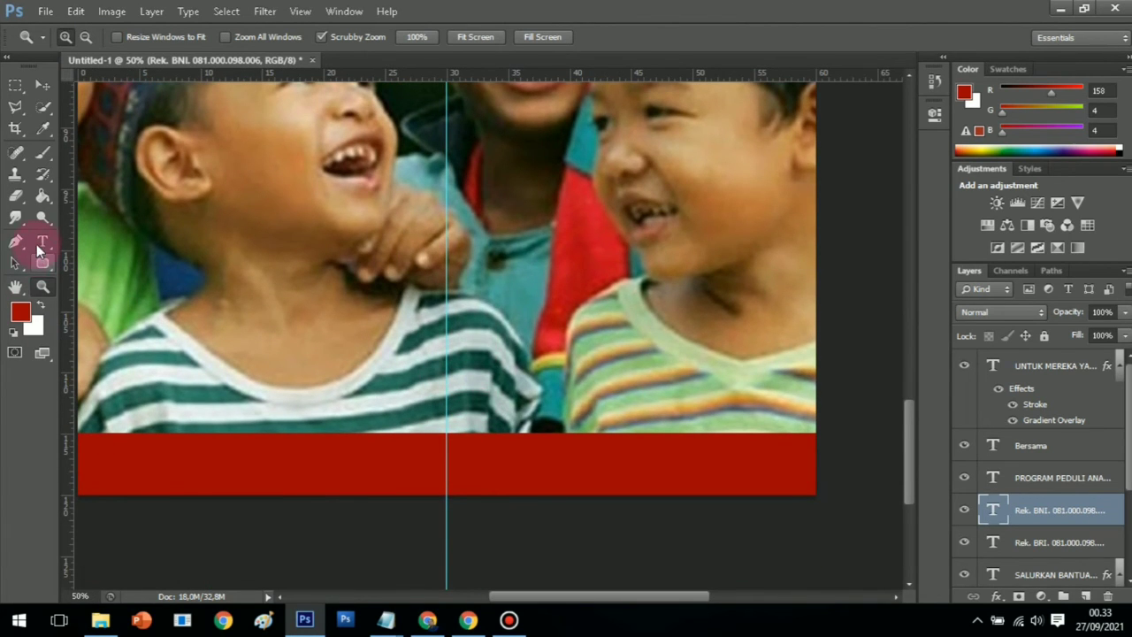
# Type the poster's street address, starting 'Alamat :', on the red footer band
pyautogui.click(43, 241)
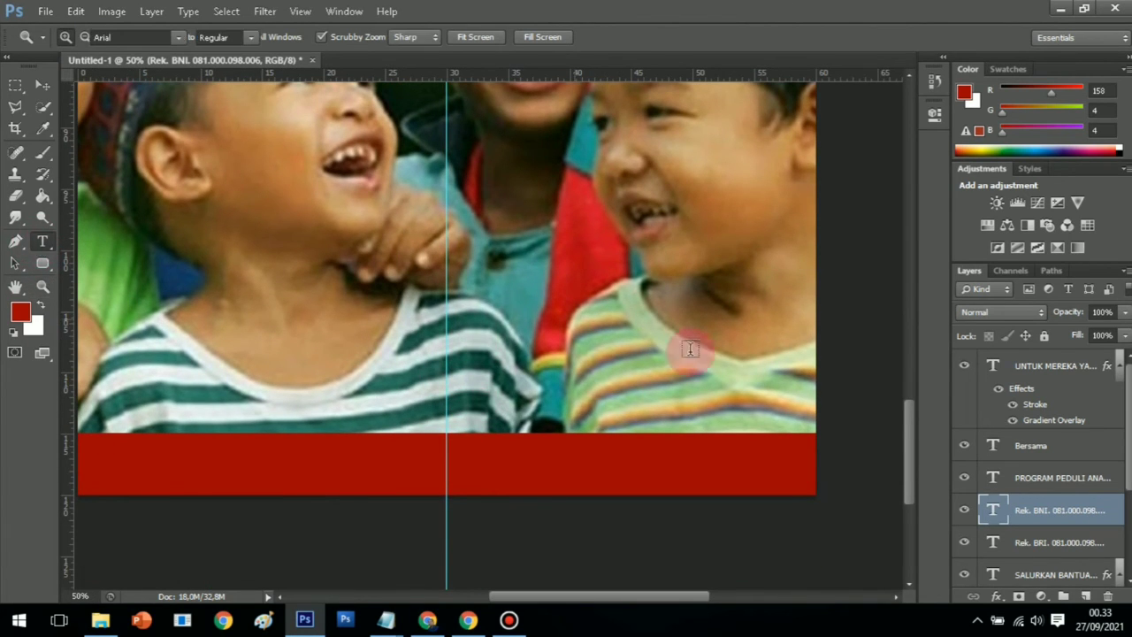
pyautogui.click(446, 470)
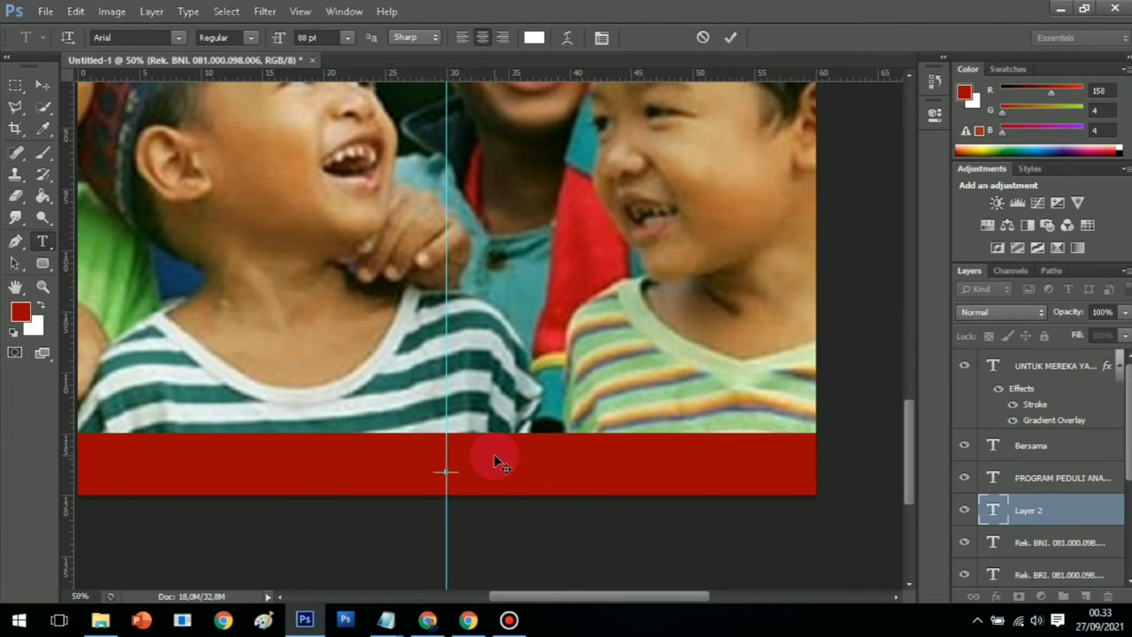
pyautogui.write('Alama')
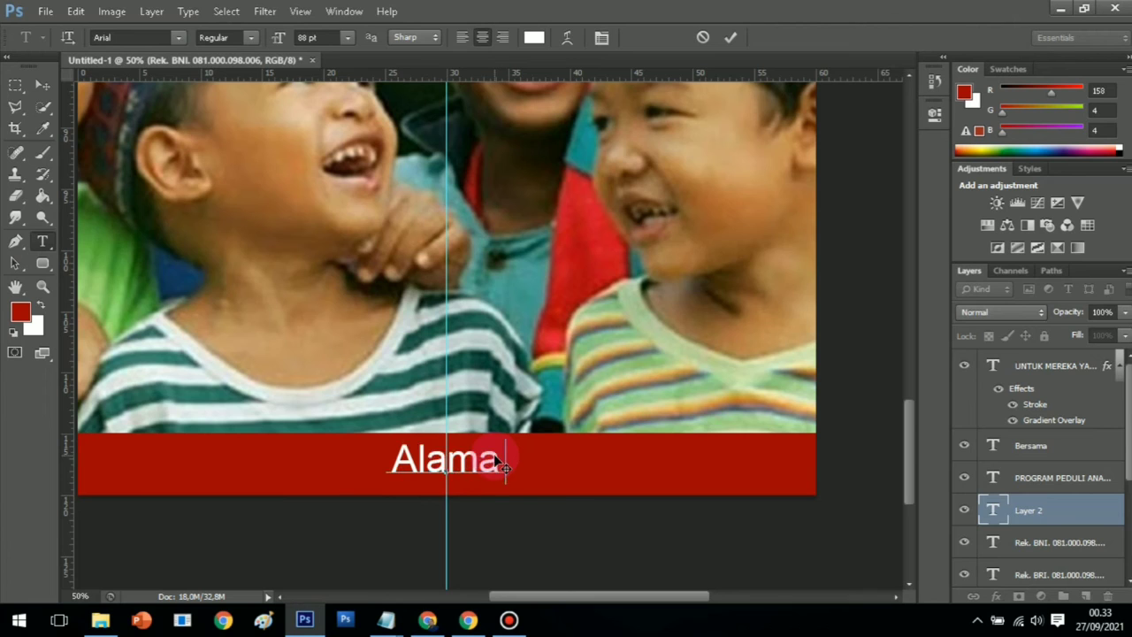
pyautogui.write('t :')
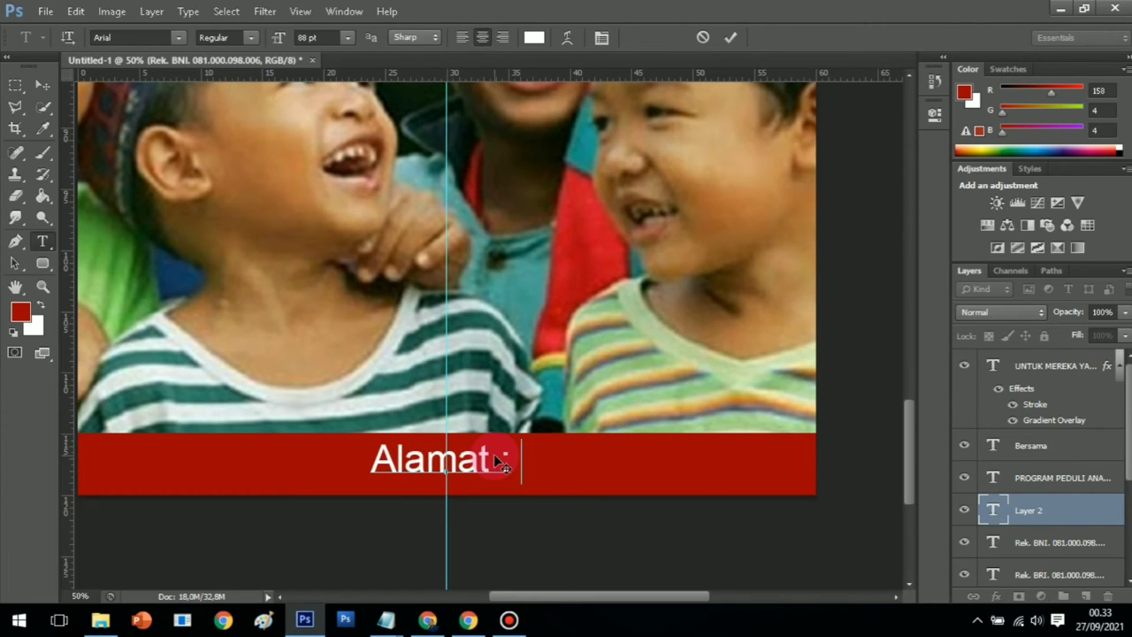
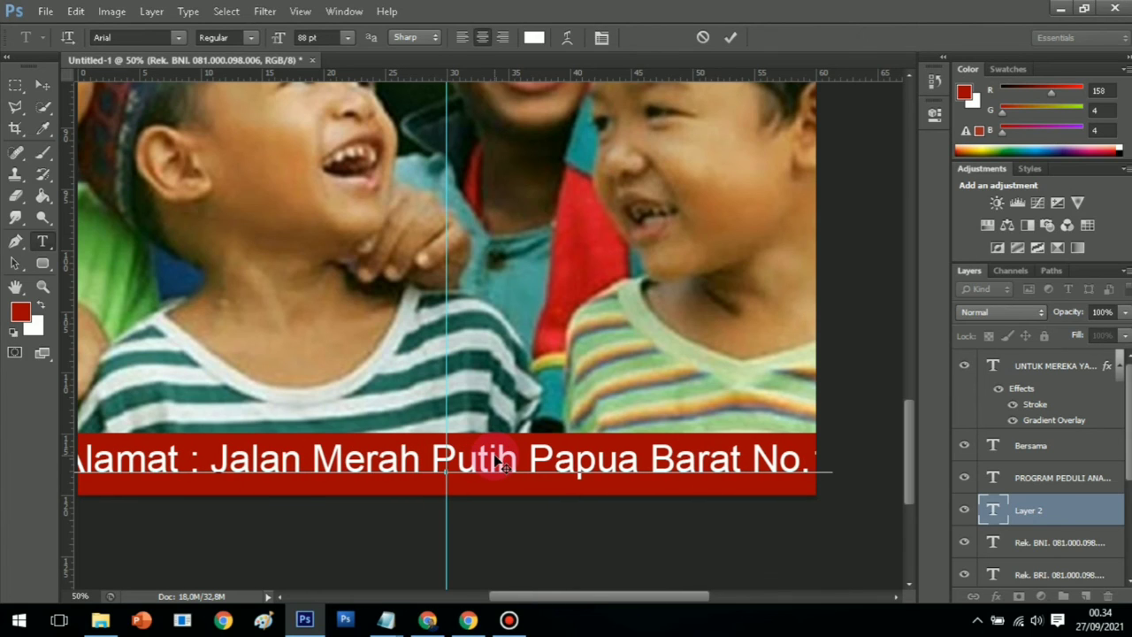
pyautogui.click(43, 286)
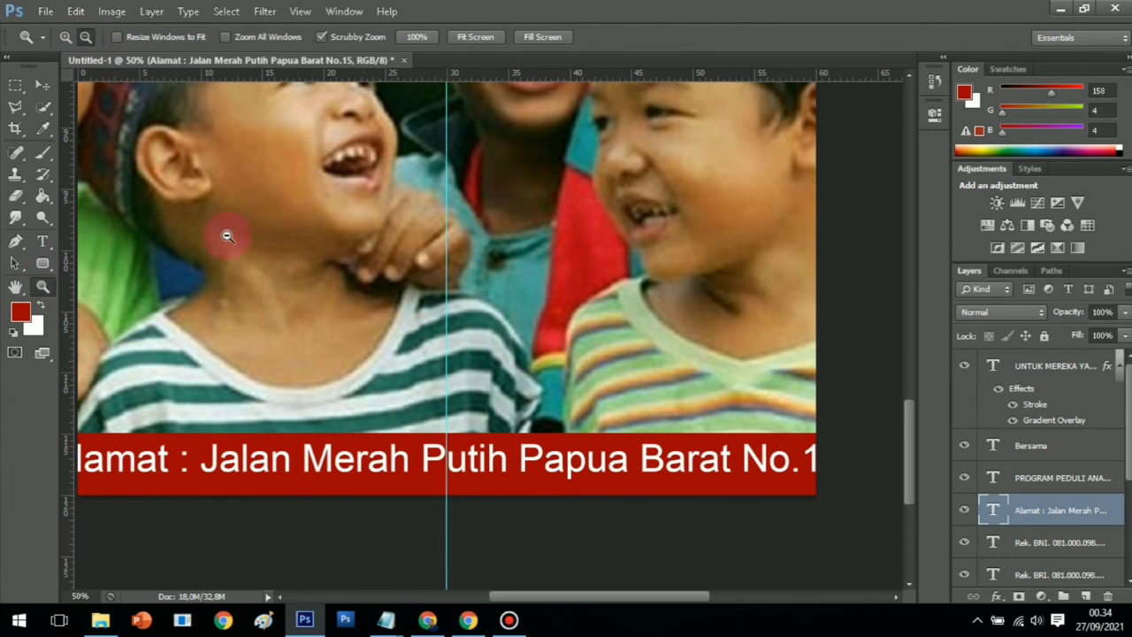
# Select the whole address line and reduce its font size to 86 pt
pyautogui.keyDown('alt'); pyautogui.click(326, 346); pyautogui.keyUp('alt')
pyautogui.click(43, 85)
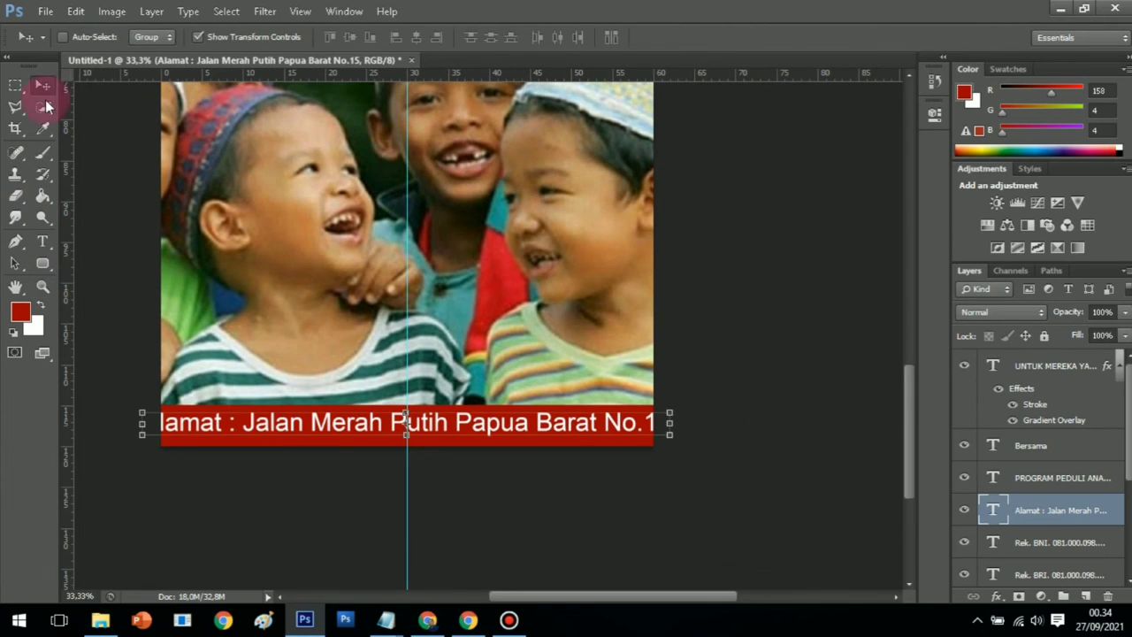
pyautogui.click(44, 241)
pyautogui.click(144, 421)
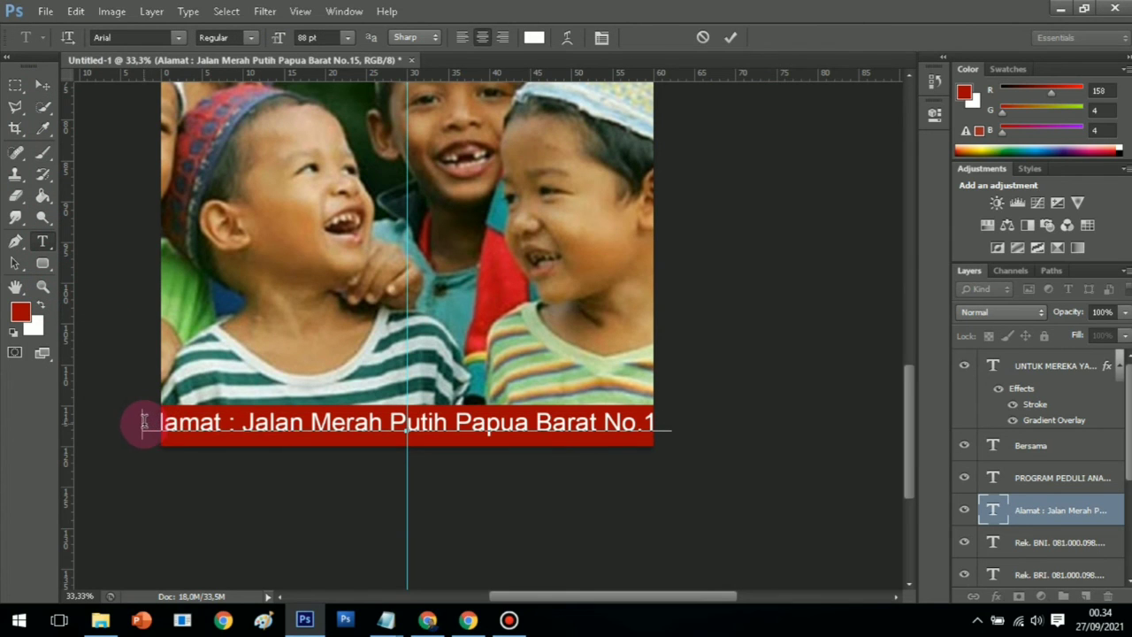
pyautogui.moveTo(144, 422); pyautogui.dragTo(735, 436)
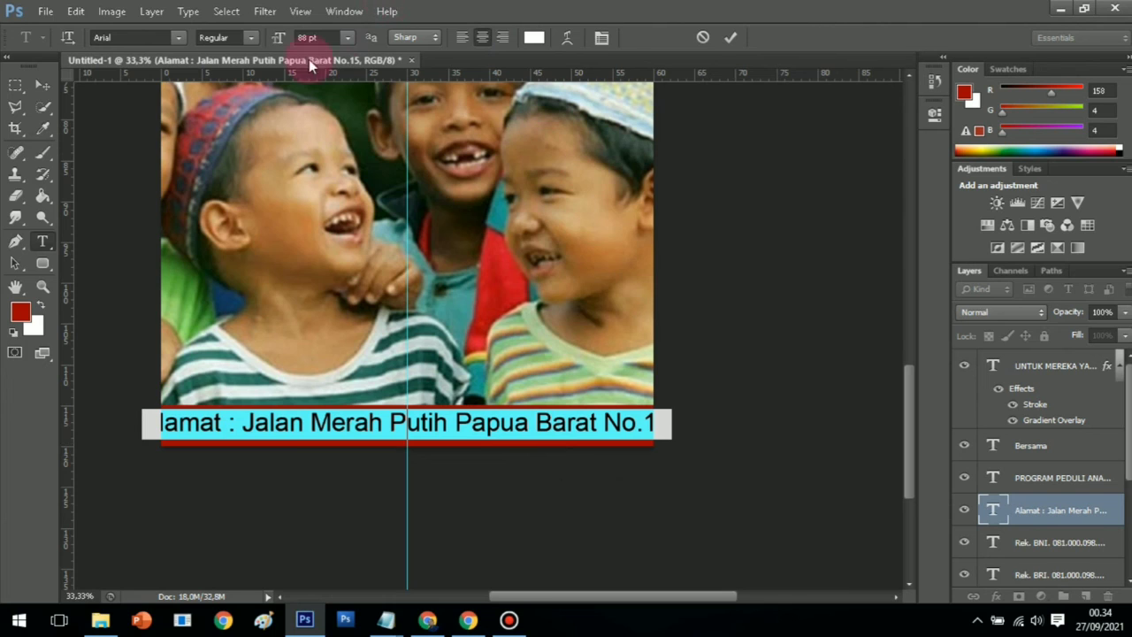
pyautogui.moveTo(276, 37)
pyautogui.mouseDown()
pyautogui.moveTo(265, 36)
pyautogui.moveTo(281, 36)
pyautogui.mouseUp()
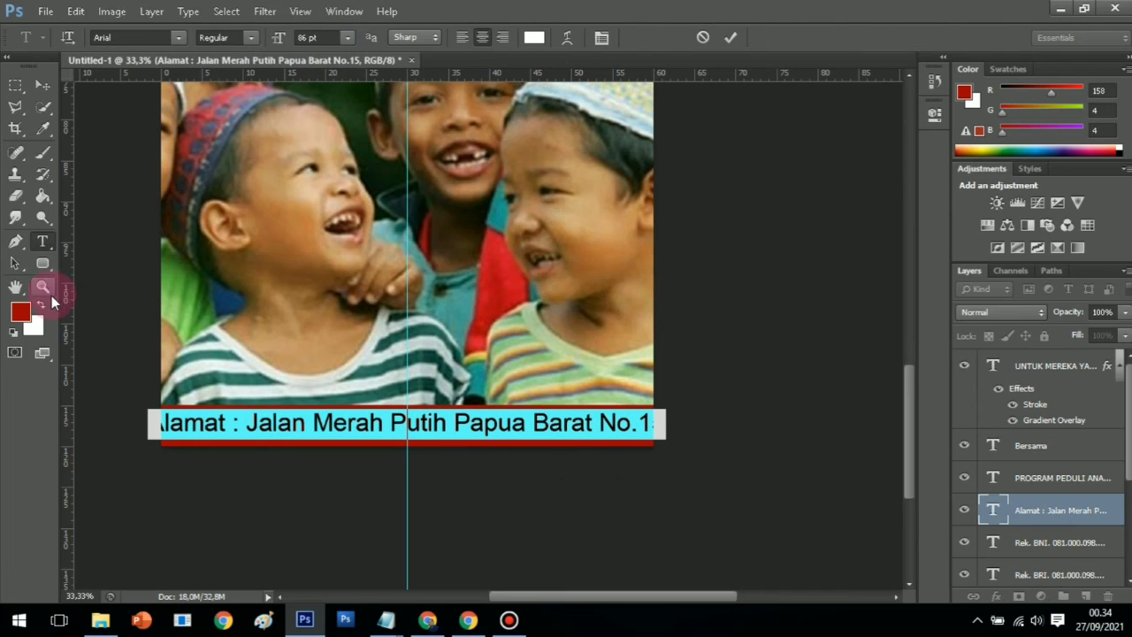
pyautogui.click(46, 289)
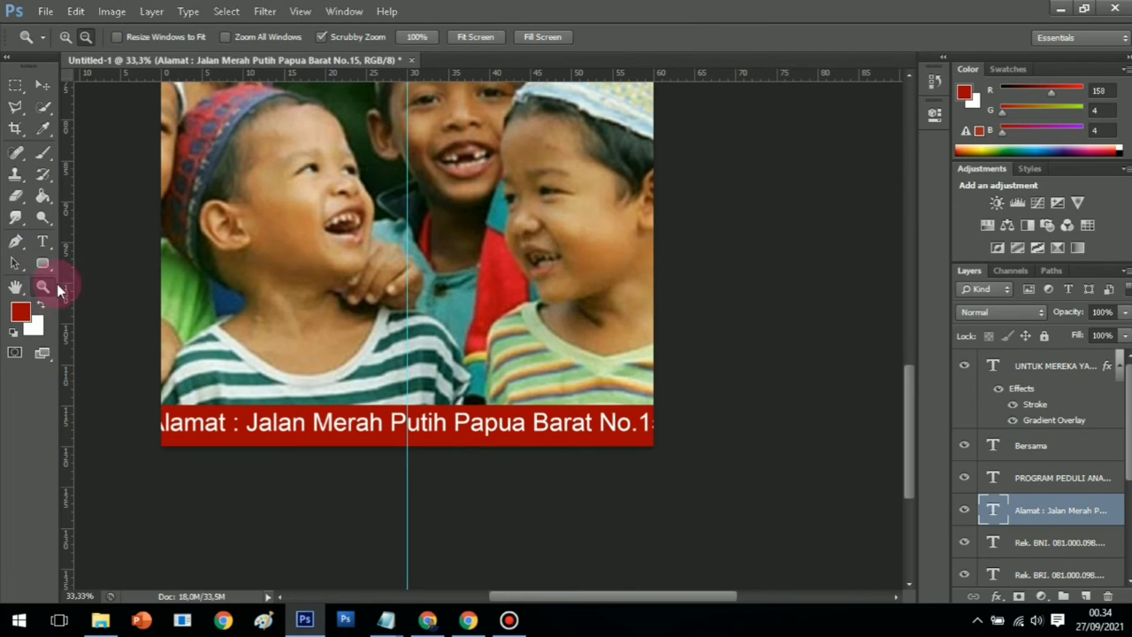
# Shrink the address text further to 75 pt
pyautogui.click(42, 89)
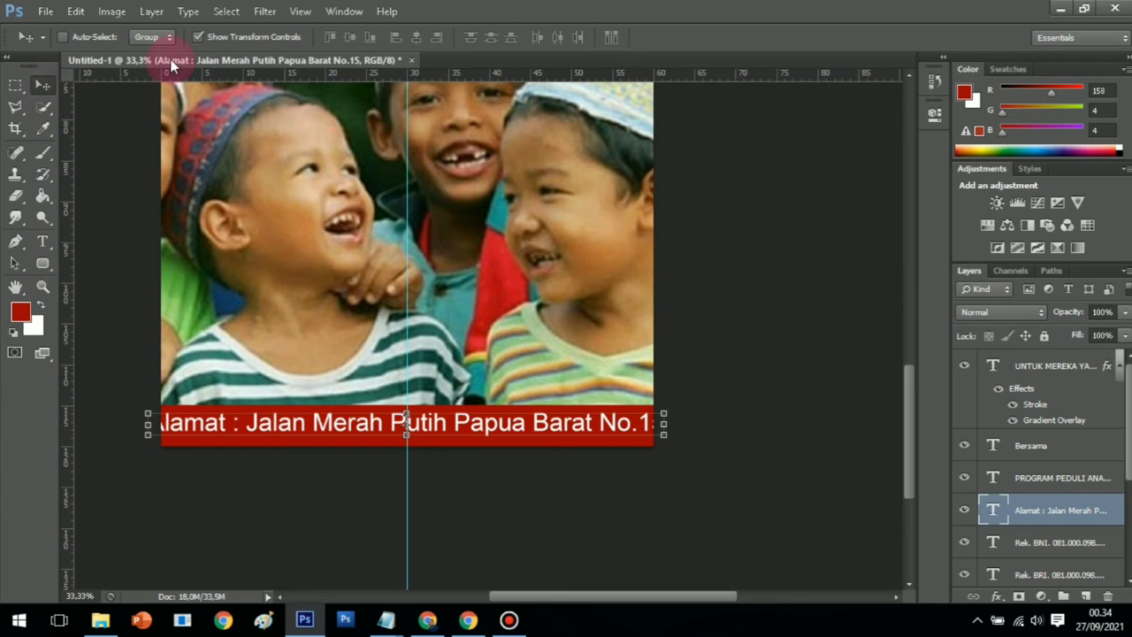
pyautogui.click(43, 240)
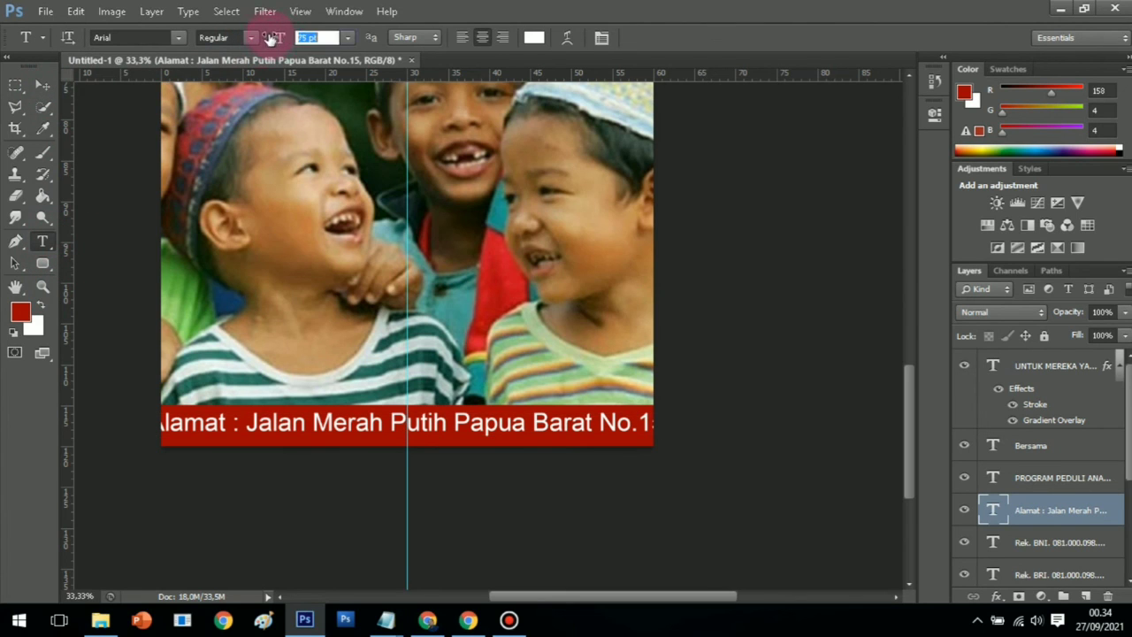
pyautogui.moveTo(269, 38); pyautogui.dragTo(269, 38)
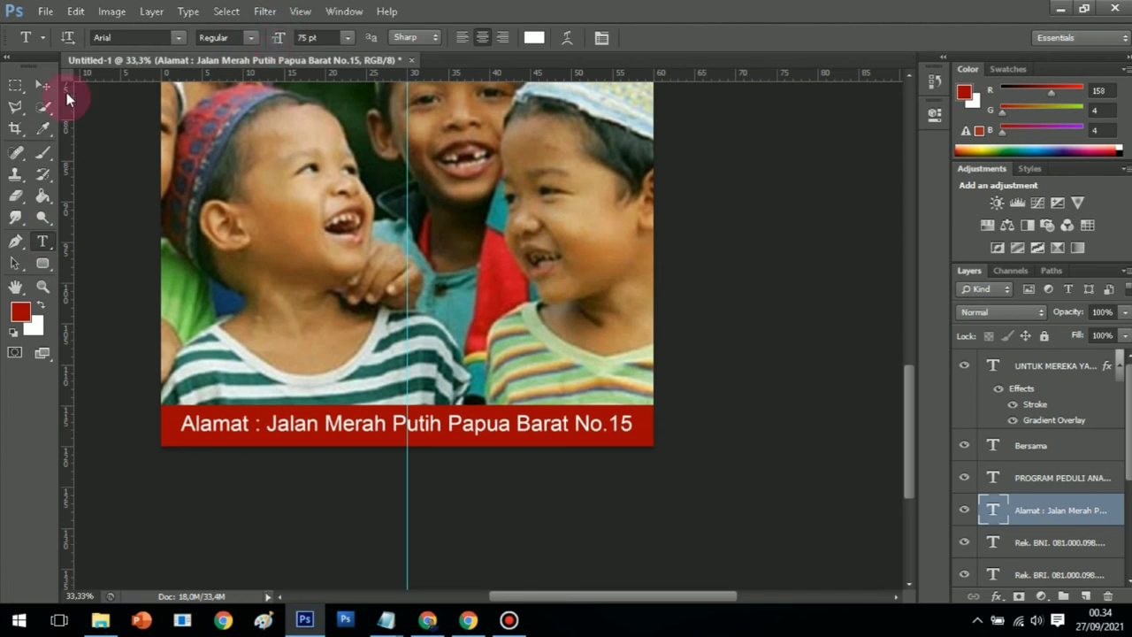
pyautogui.click(42, 286)
# Zoom the canvas out to view the whole poster, settling at 16.7%
pyautogui.click(86, 36)
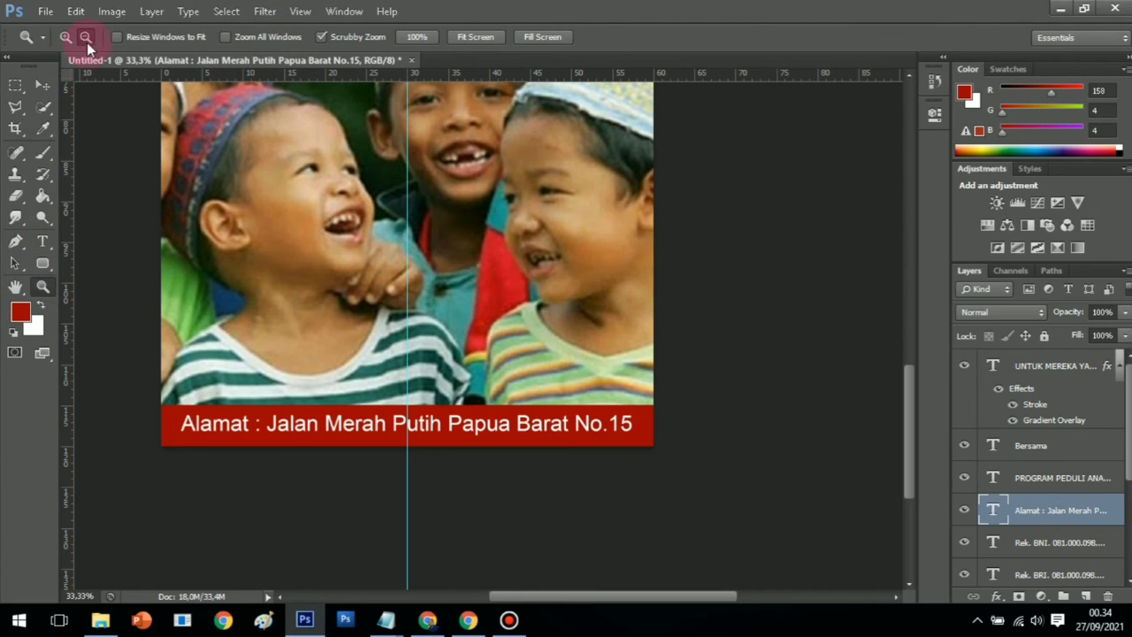
pyautogui.click(328, 241)
pyautogui.click(510, 325)
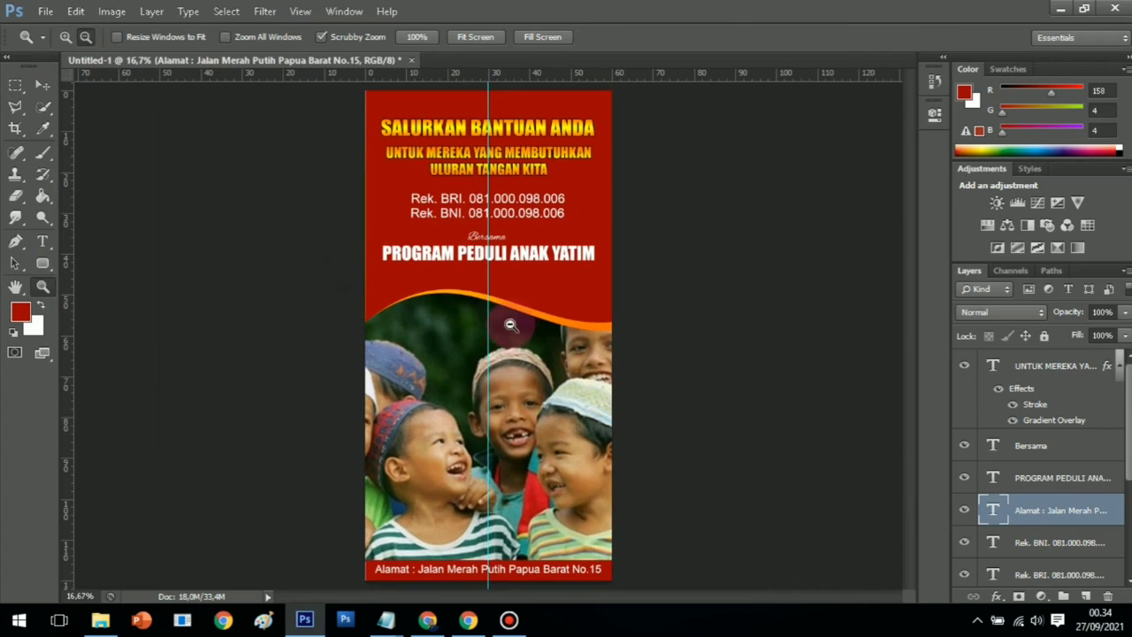
pyautogui.click(516, 317)
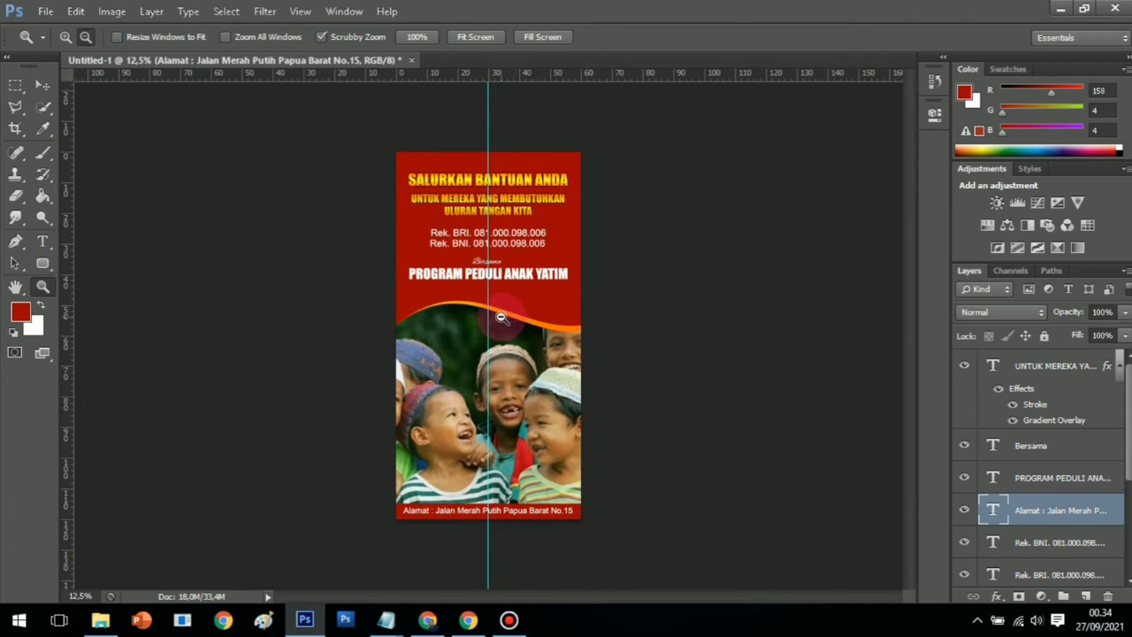
pyautogui.click(64, 37)
pyautogui.click(480, 253)
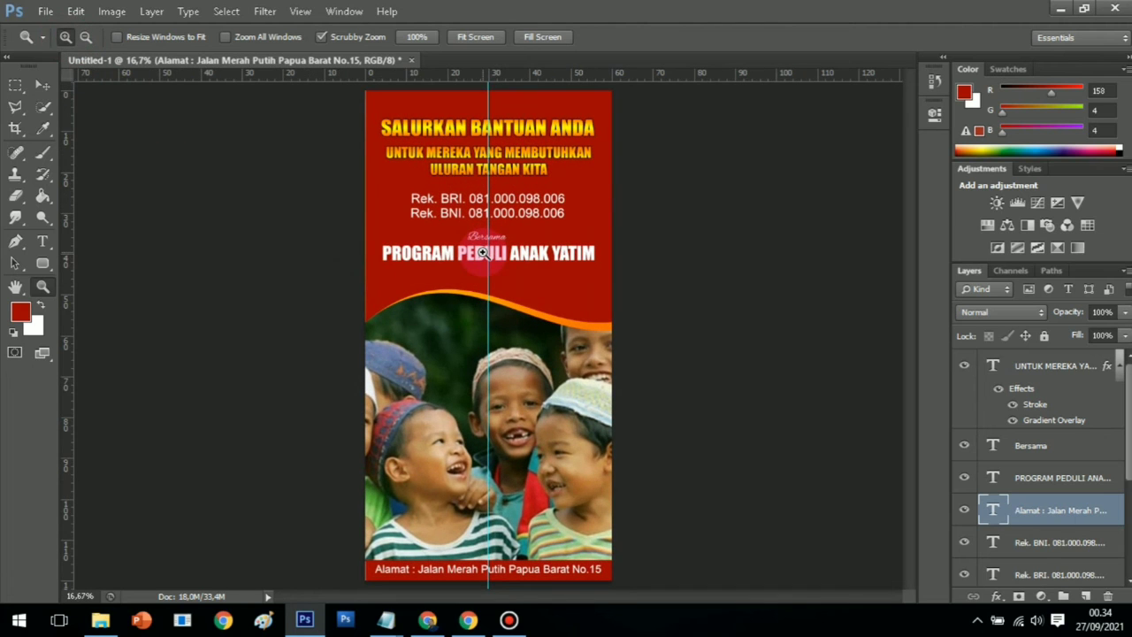
# Rasterize the UNTUK MEREKA headline text and its stroke and gradient layer style
pyautogui.click(1039, 370)
pyautogui.rightClick(1038, 365)
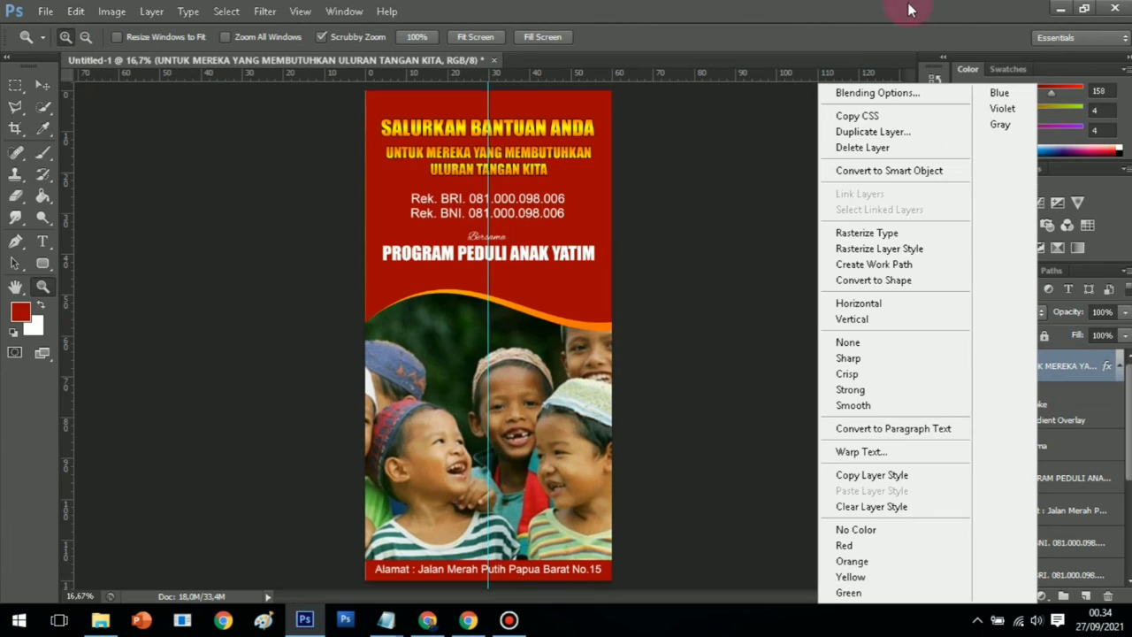
pyautogui.click(893, 234)
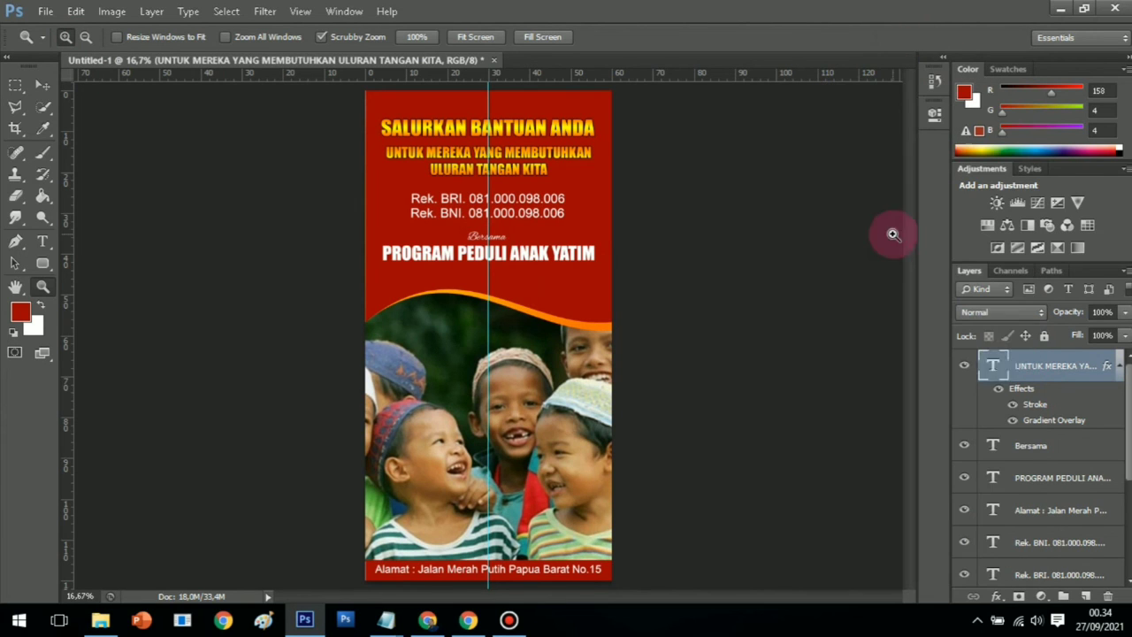
pyautogui.rightClick(1029, 375)
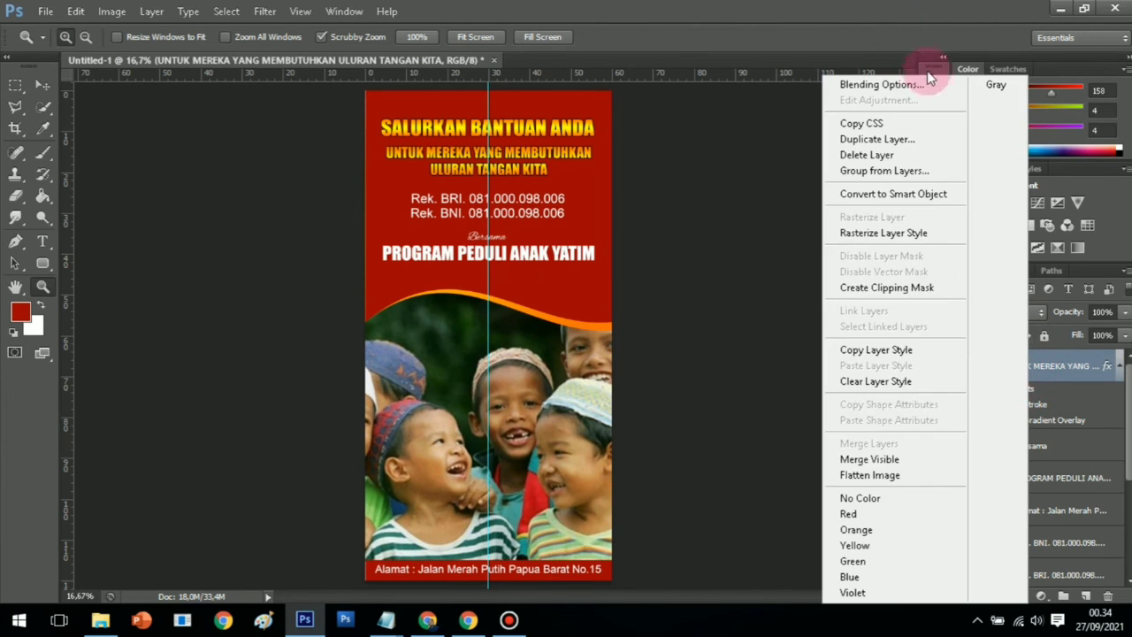
pyautogui.click(884, 233)
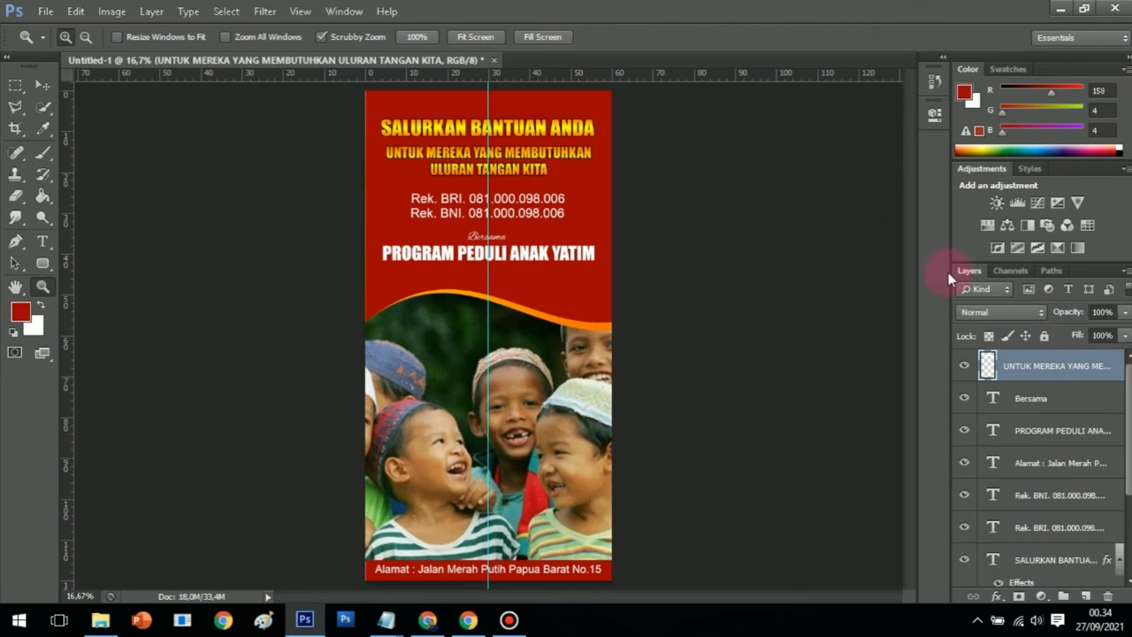
# Rasterize the Bersama and PROGRAM PEDULI text layers
pyautogui.click(1020, 398)
pyautogui.rightClick(1022, 398)
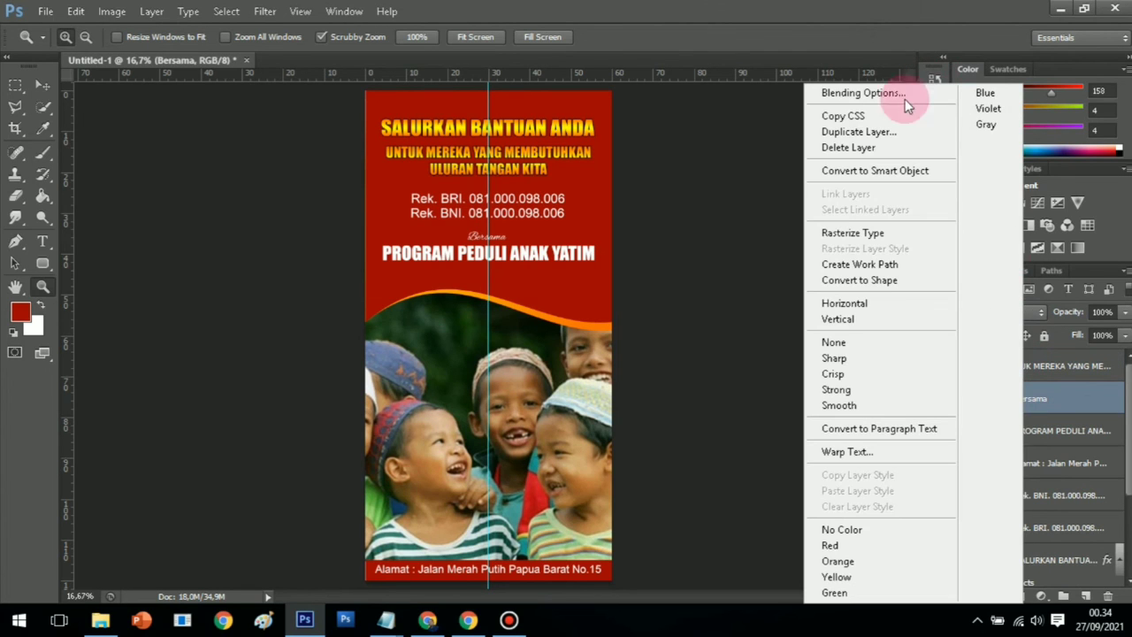
pyautogui.click(872, 232)
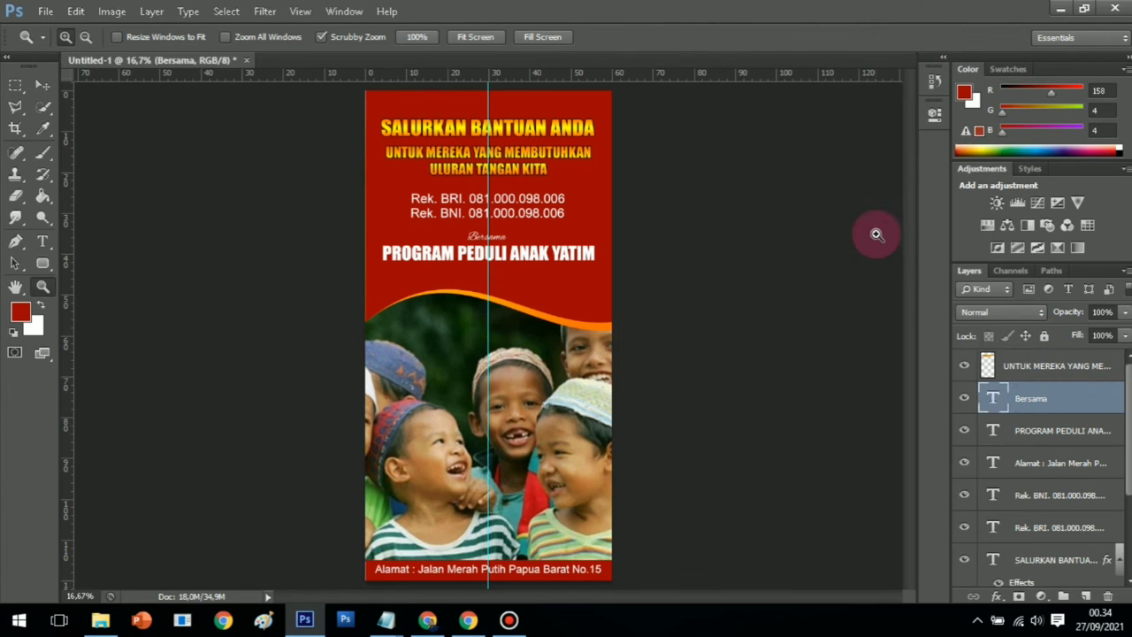
pyautogui.click(1018, 433)
pyautogui.rightClick(1018, 432)
pyautogui.click(872, 232)
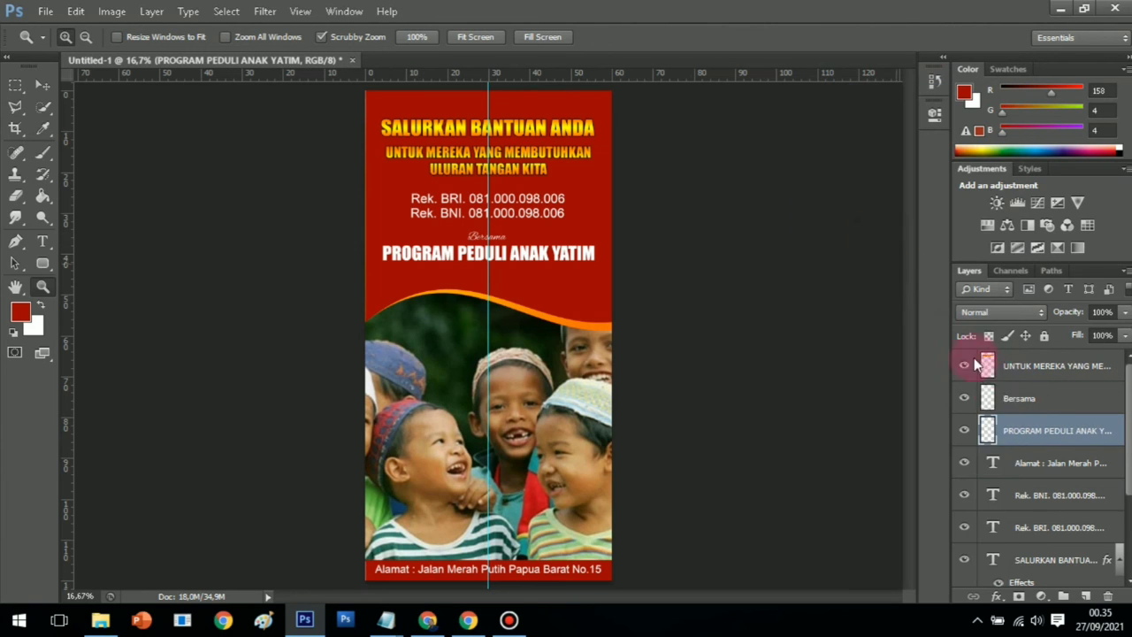
# Rasterize the Alamat address, Rek. BNI and Rek. BRI account text layers
pyautogui.scroll(-2, 1022, 429)
pyautogui.click(1046, 402)
pyautogui.rightClick(1046, 402)
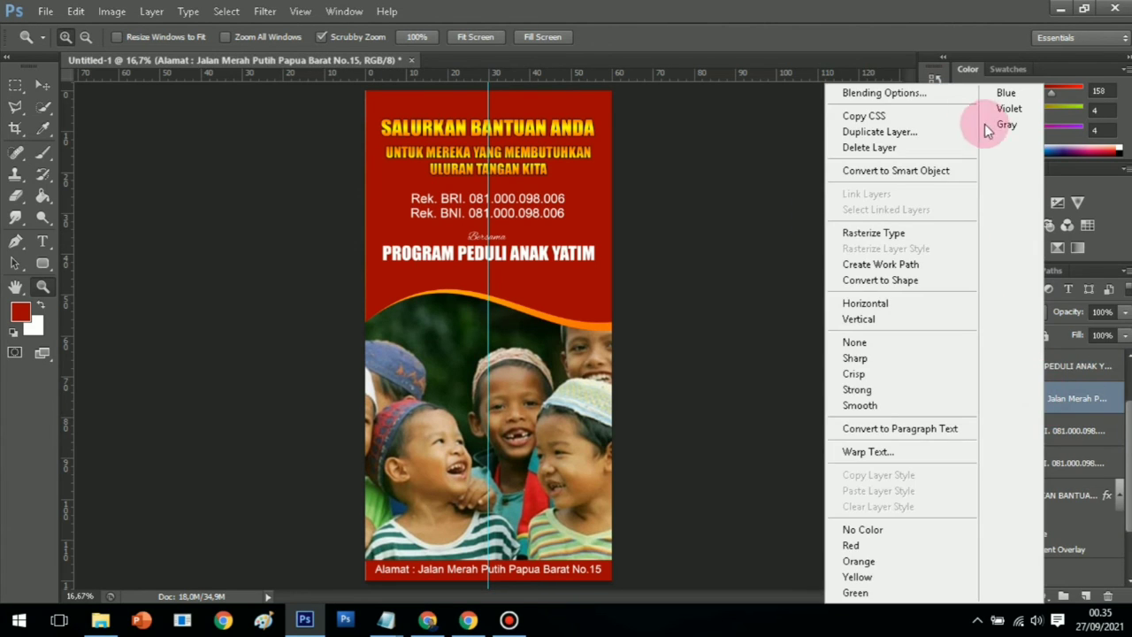
pyautogui.click(901, 234)
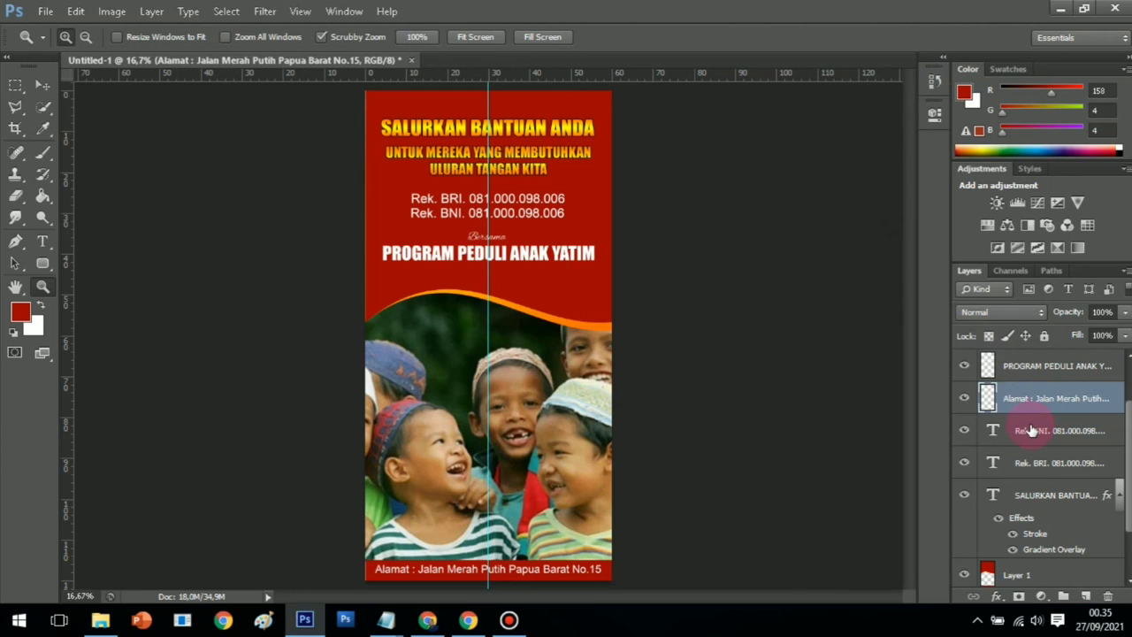
pyautogui.click(1031, 429)
pyautogui.rightClick(1031, 429)
pyautogui.click(887, 234)
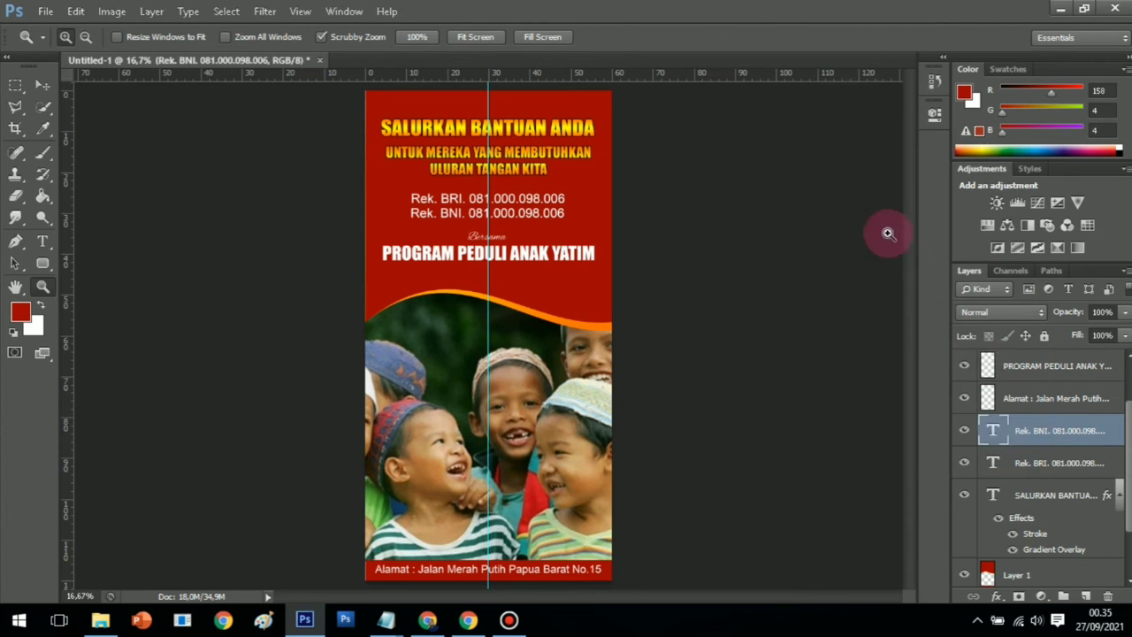
pyautogui.click(1038, 467)
pyautogui.rightClick(1038, 467)
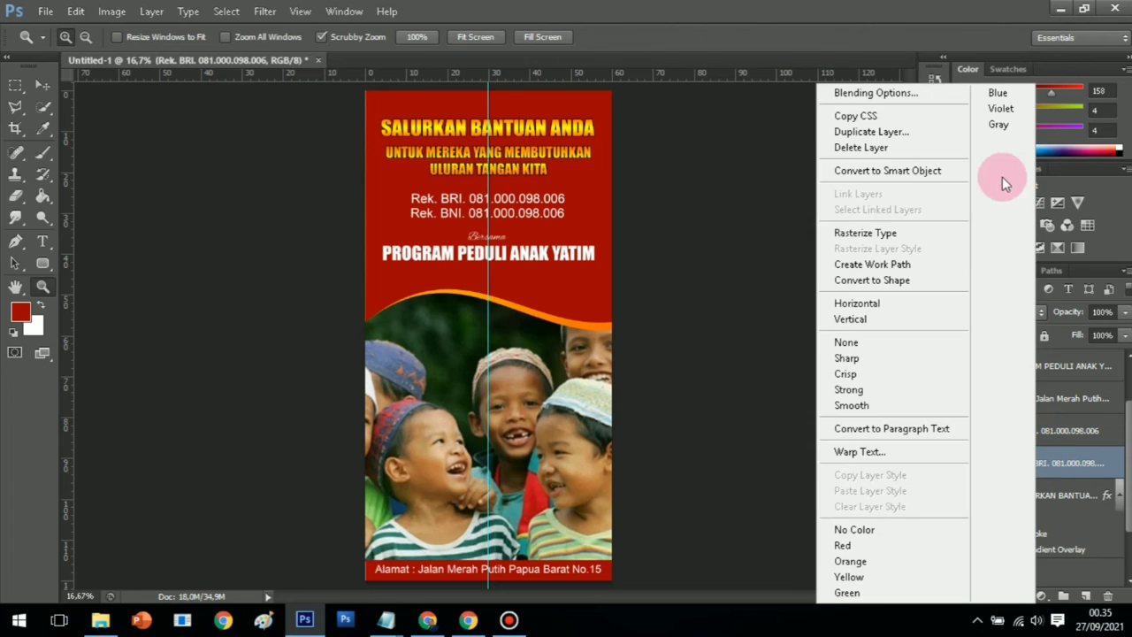
pyautogui.click(885, 236)
# Rasterize the SALURKAN BANTUAN headline text and its stroke and gradient layer style
pyautogui.scroll(-2, 1055, 435)
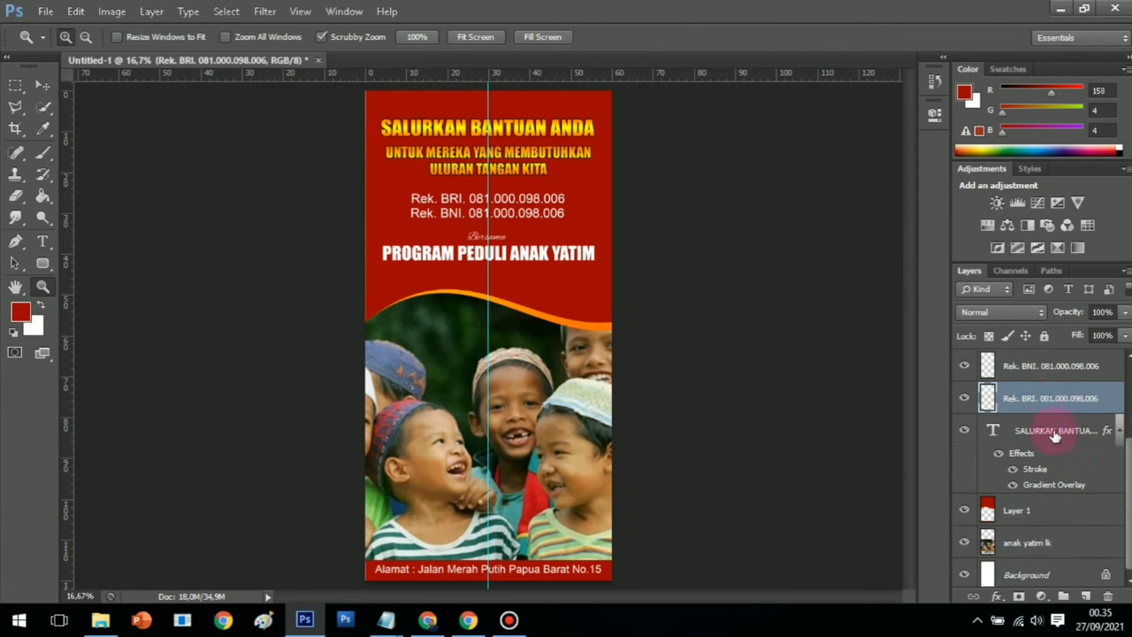
pyautogui.click(1038, 435)
pyautogui.rightClick(1036, 438)
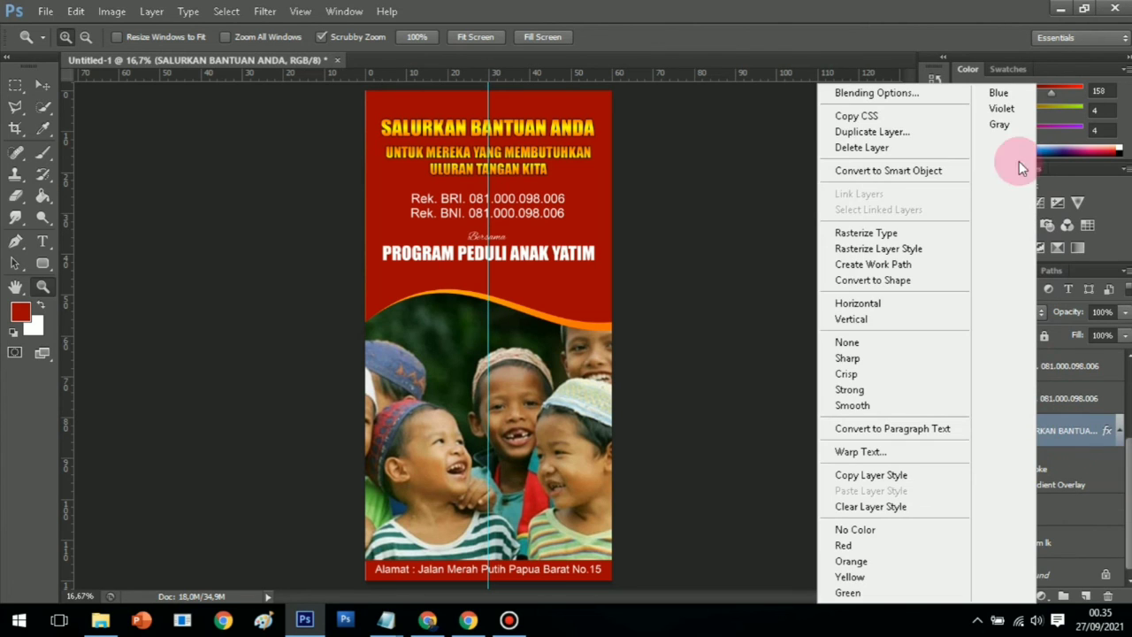
pyautogui.click(900, 240)
pyautogui.click(1008, 438)
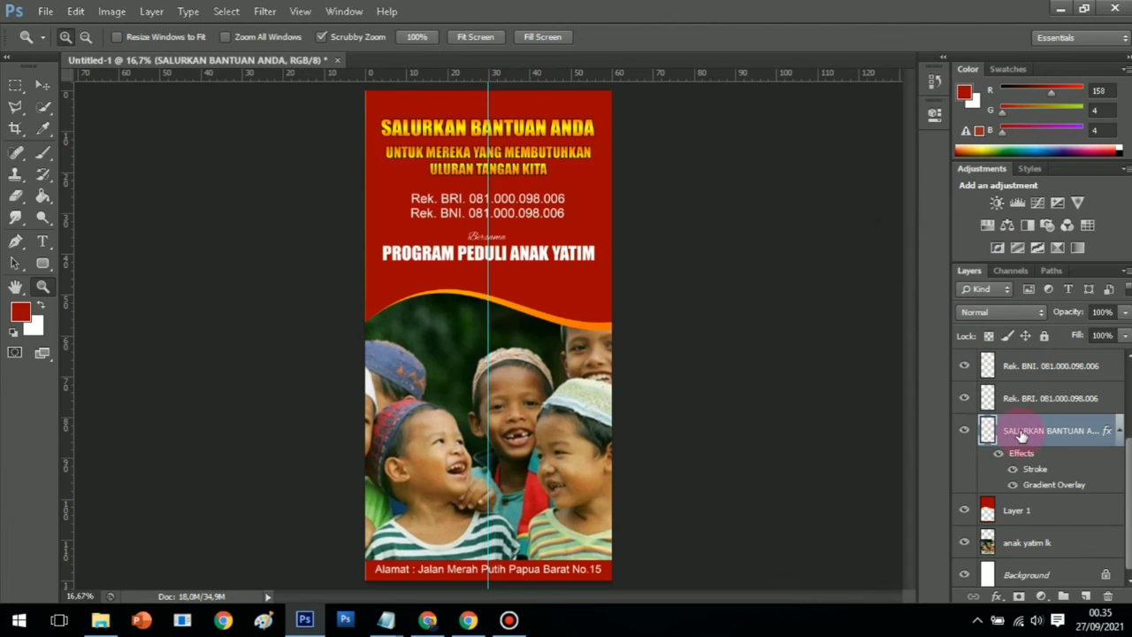
pyautogui.rightClick(1022, 435)
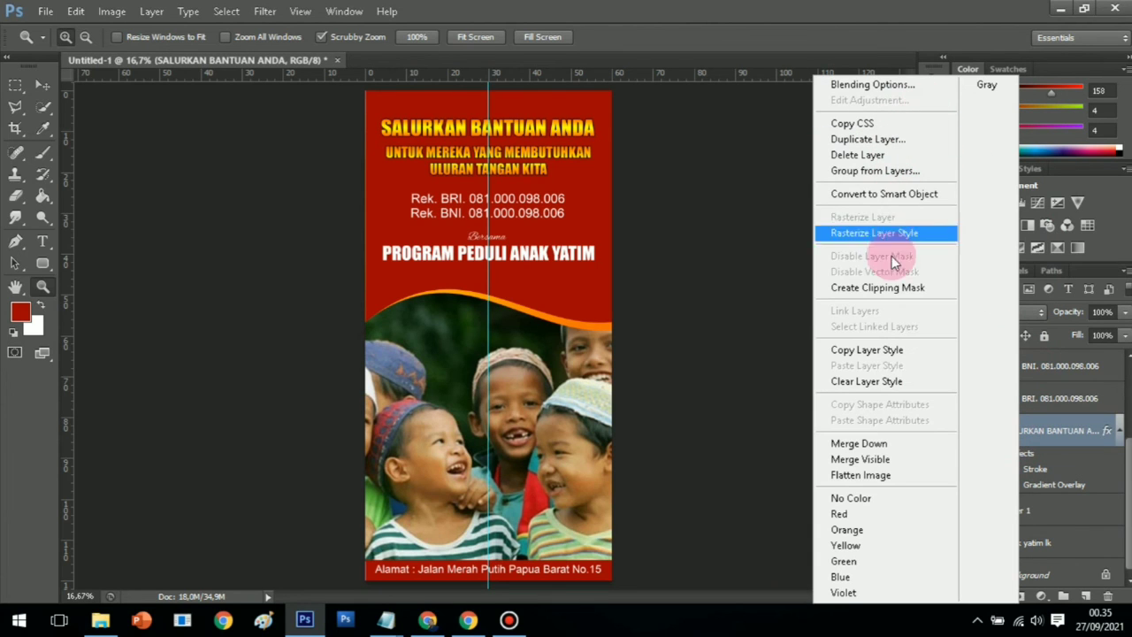
pyautogui.click(880, 237)
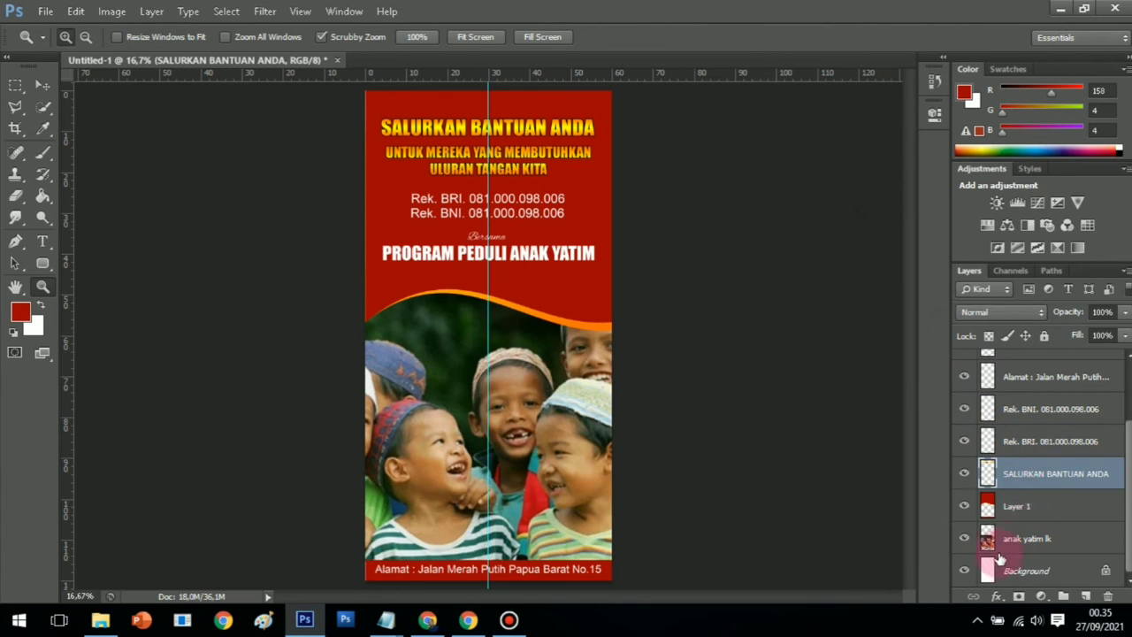
# Merge all visible banner layers into a single layer with Merge Visible
pyautogui.scroll(2, 1034, 469)
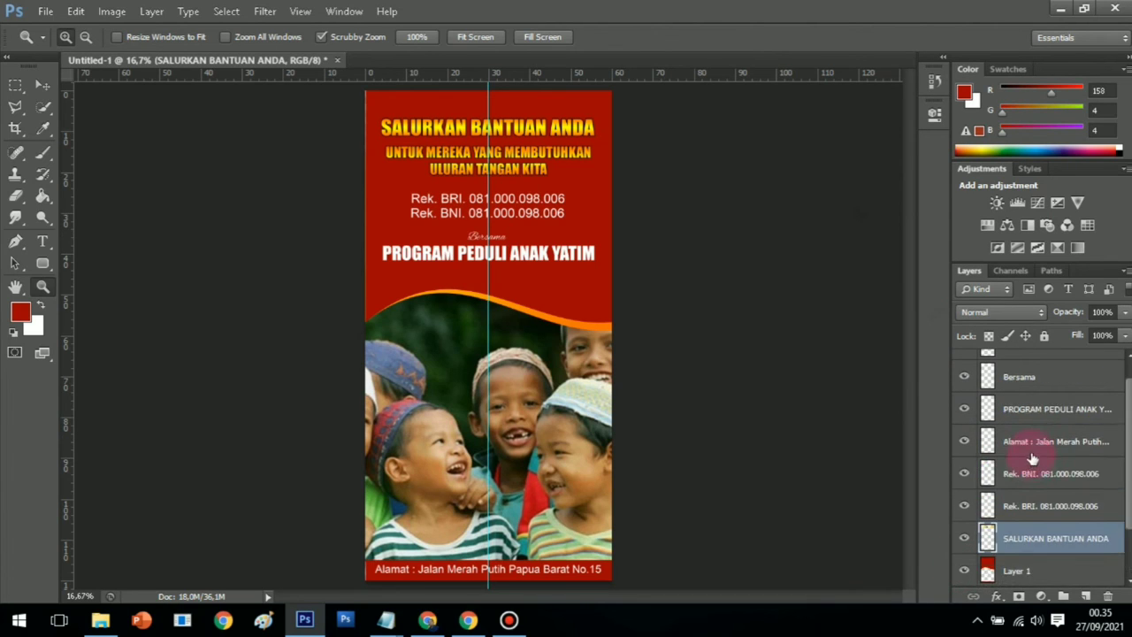
pyautogui.click(1028, 367)
pyautogui.rightClick(1037, 367)
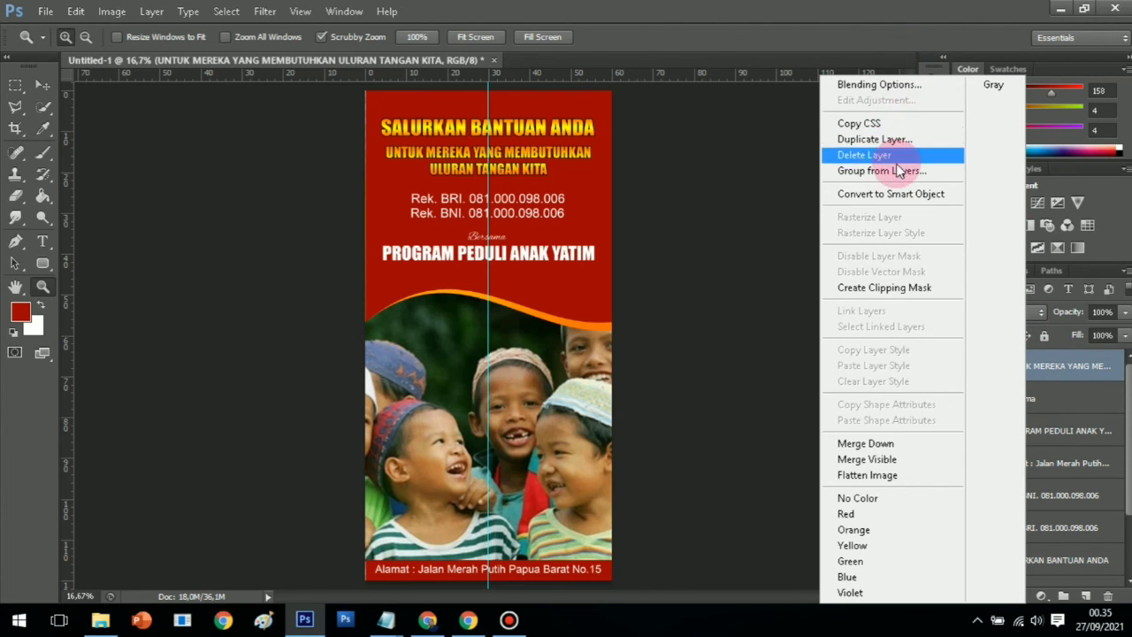
pyautogui.click(894, 459)
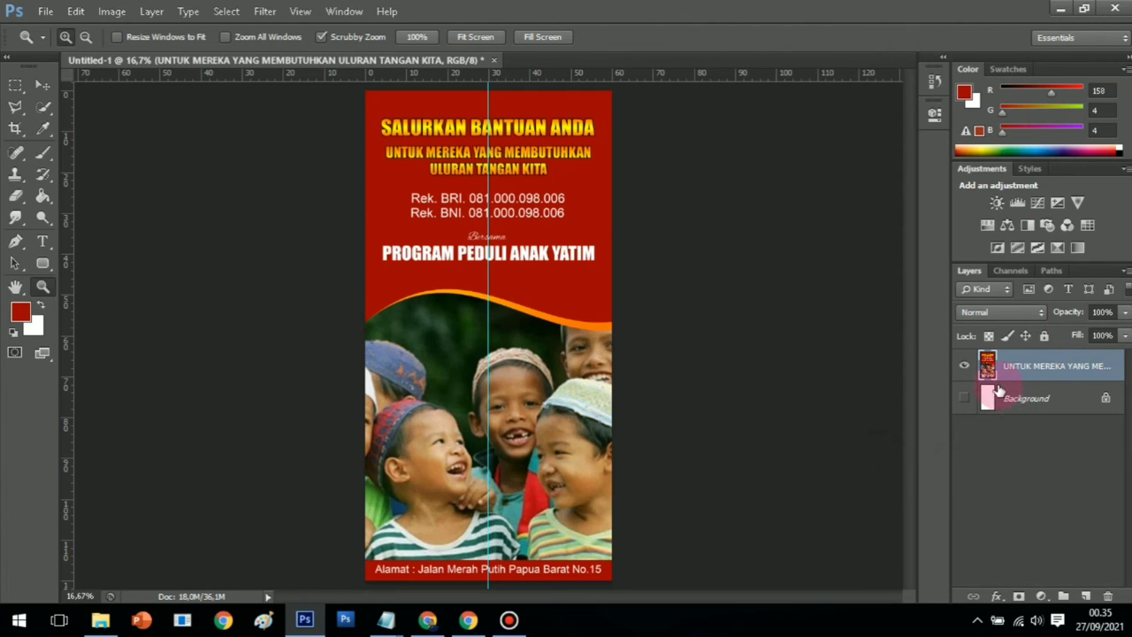
# Start Save As for Untitled-1 with JPEG format, targeting the Downloads folder
pyautogui.click(44, 11)
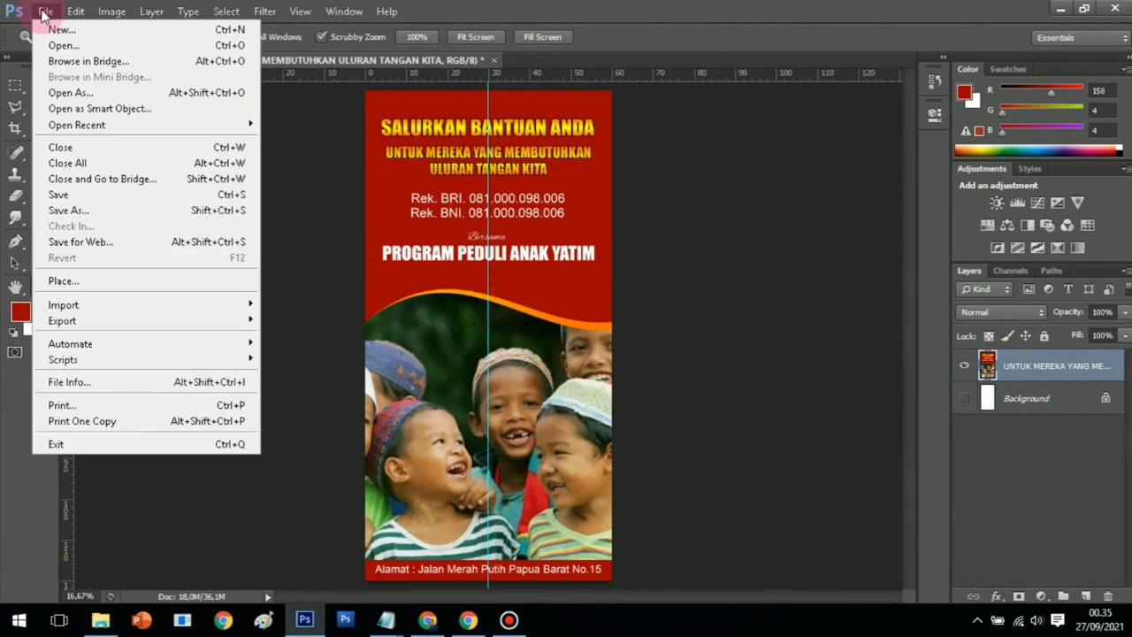
pyautogui.click(92, 211)
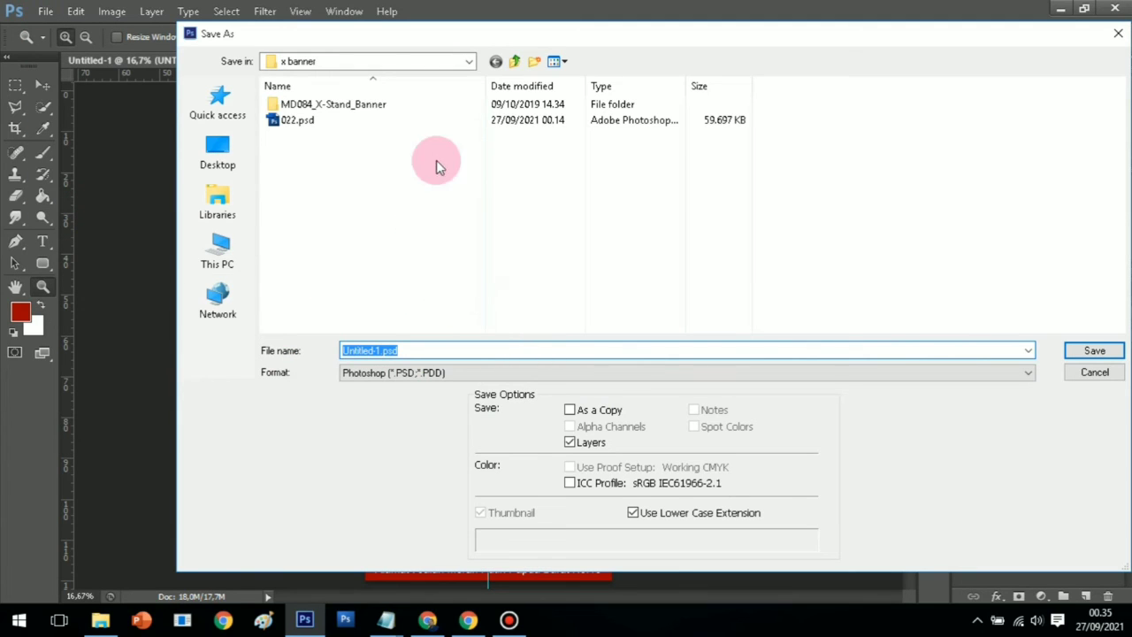
pyautogui.click(460, 372)
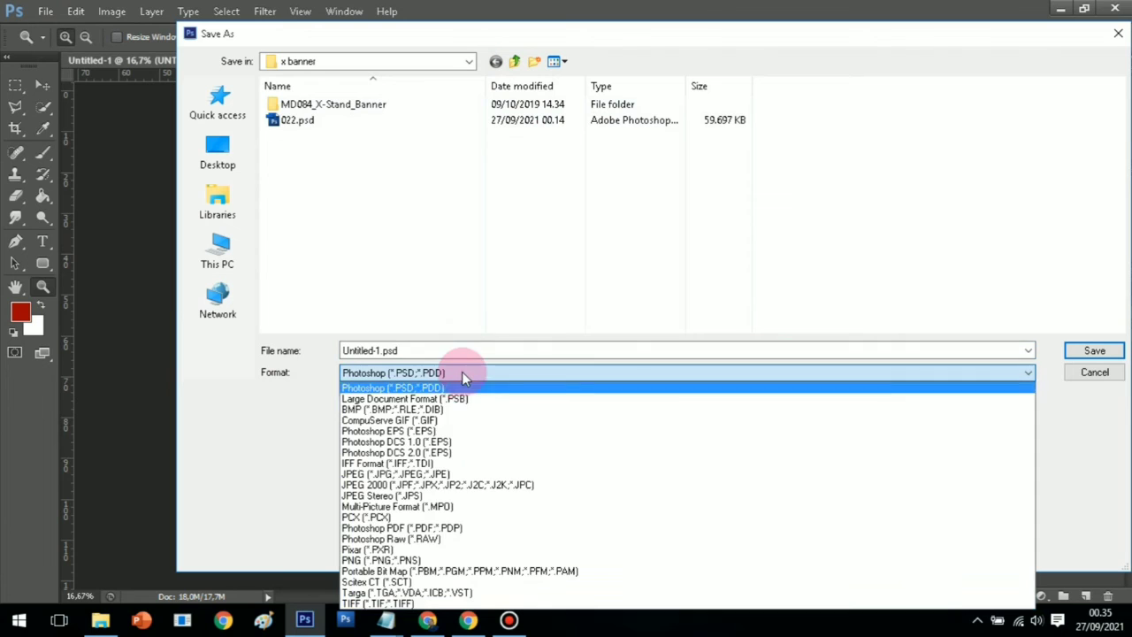
pyautogui.click(417, 473)
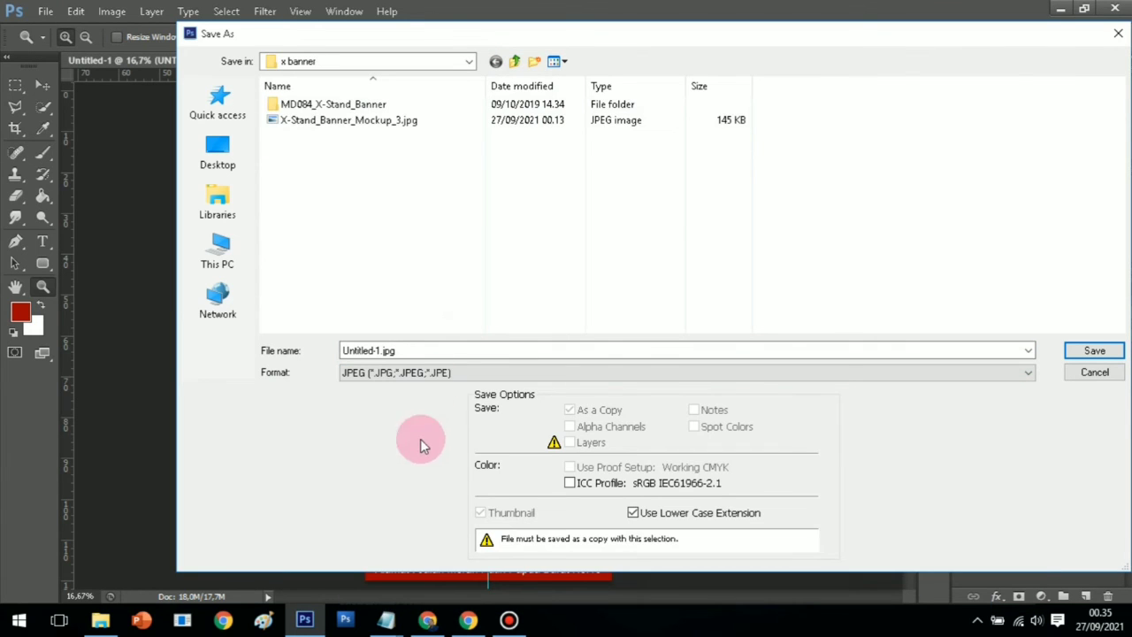
pyautogui.click(516, 61)
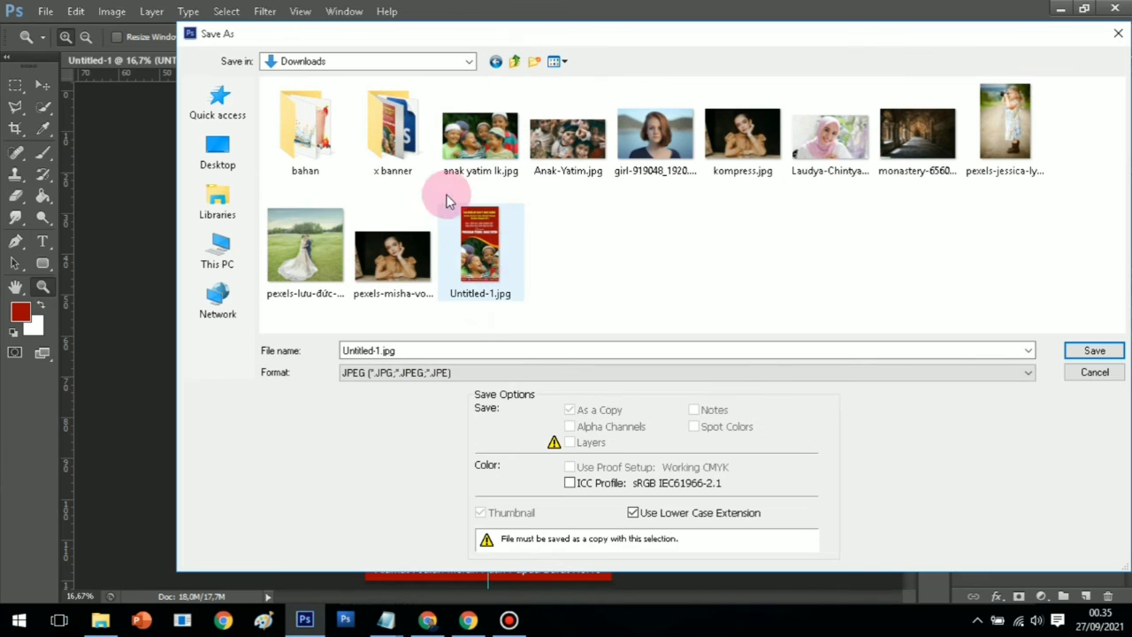